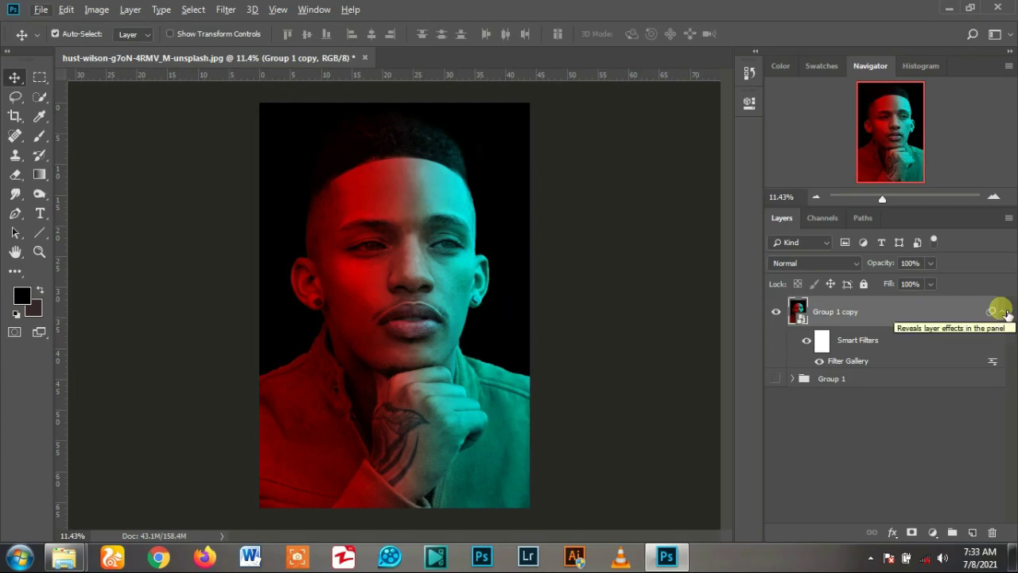
Apply the Polar Coordinates distortion using Rectangular to Polar after comparing previews.
{"action": "left_click", "coordinate": [1005, 312]}
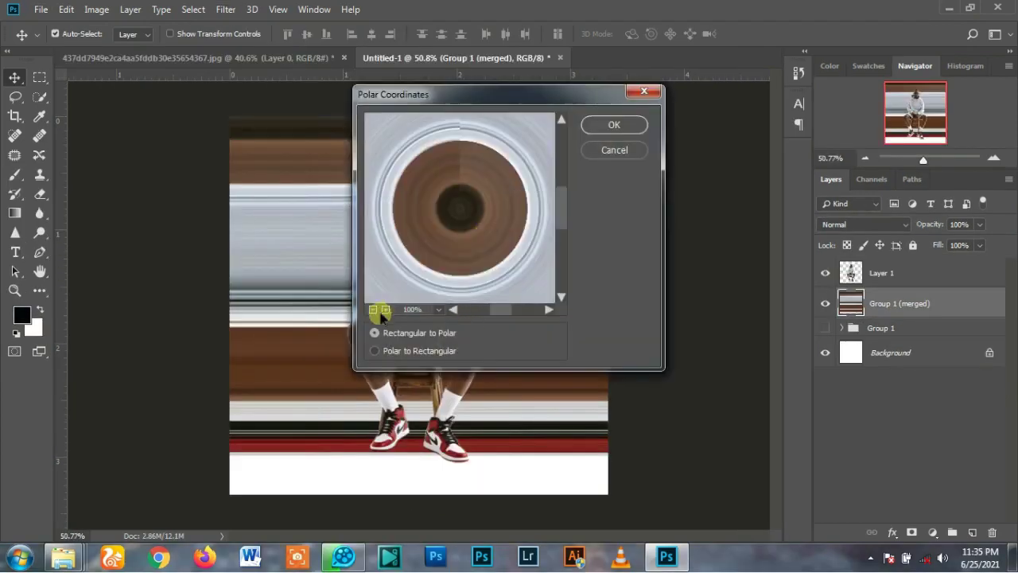
{"action": "left_click", "coordinate": [373, 309]}
{"action": "left_click", "coordinate": [375, 351]}
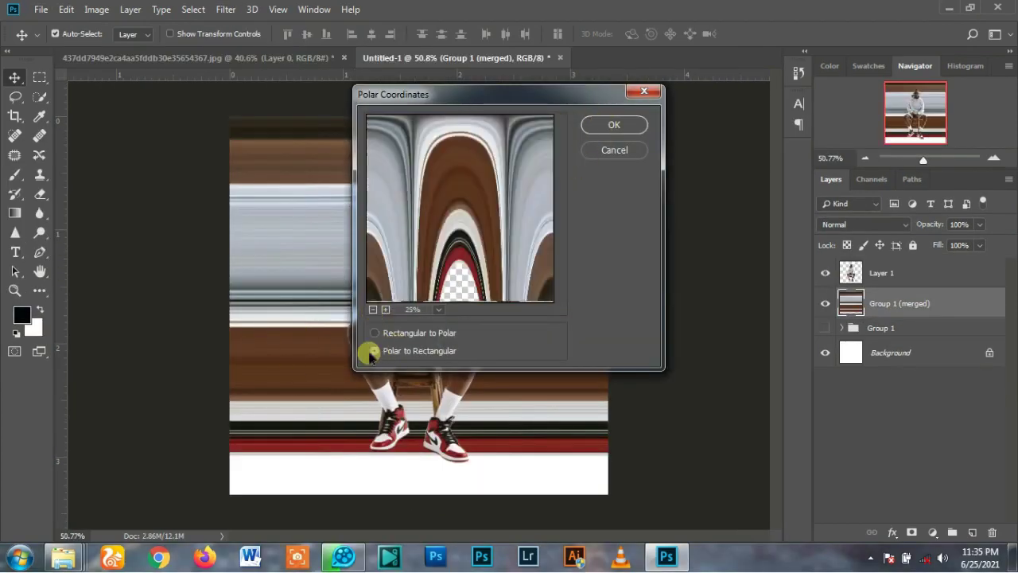
{"action": "left_click", "coordinate": [375, 332]}
{"action": "left_click", "coordinate": [613, 125]}
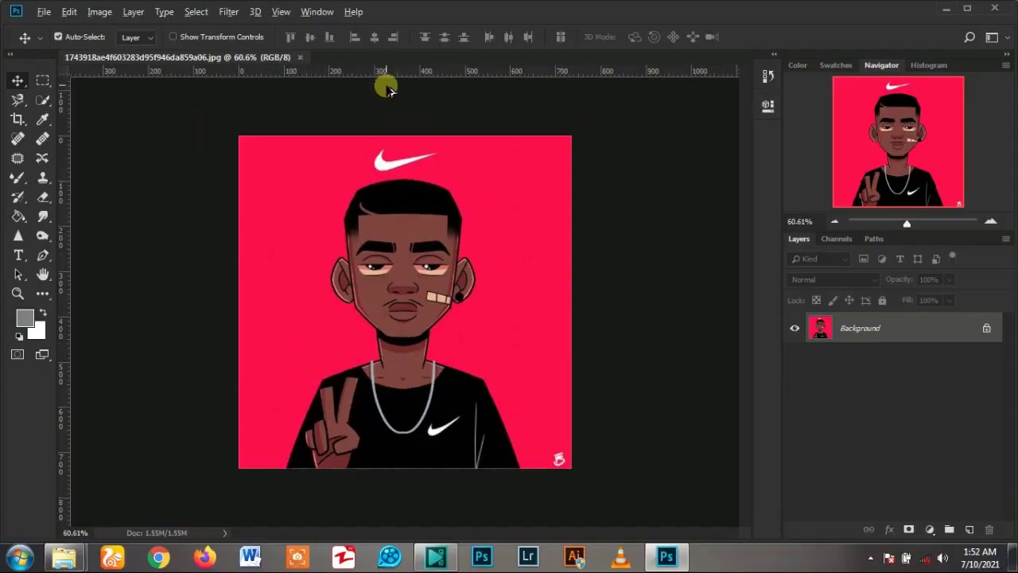
Select the Move tool and zoom out to see the whole portrait.
{"action": "scroll", "coordinate": [388, 90], "scroll_direction": "up", "scroll_amount": 2}
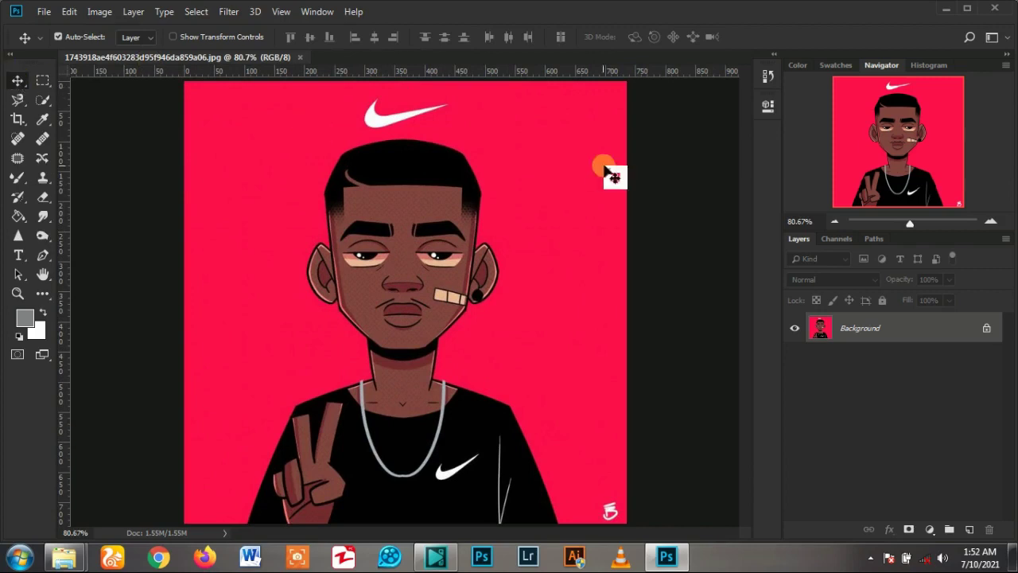
{"action": "scroll", "coordinate": [350, 104], "scroll_direction": "up", "scroll_amount": 1}
{"action": "scroll", "coordinate": [373, 104], "scroll_direction": "up", "scroll_amount": 1}
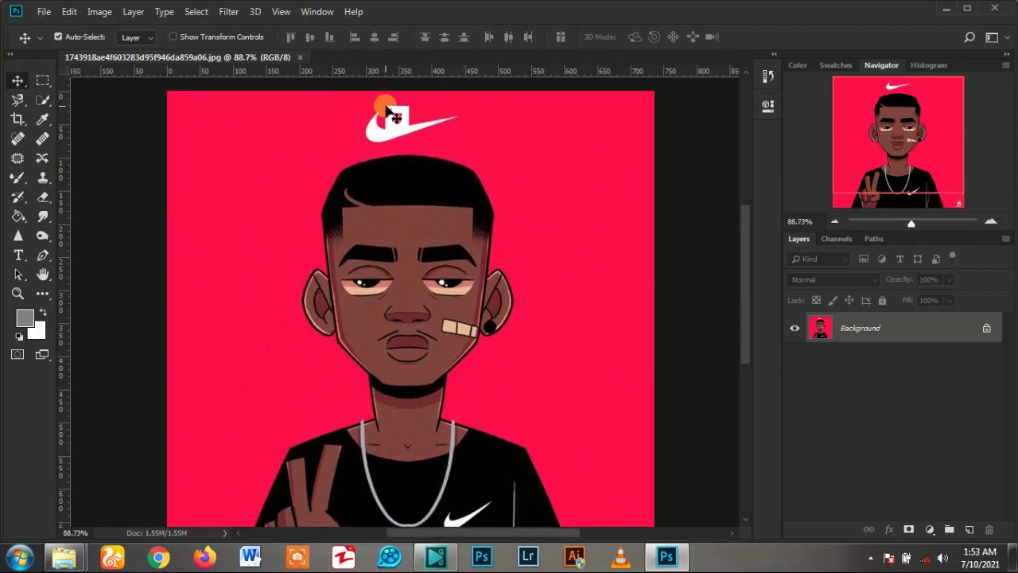
{"action": "right_click", "coordinate": [18, 83]}
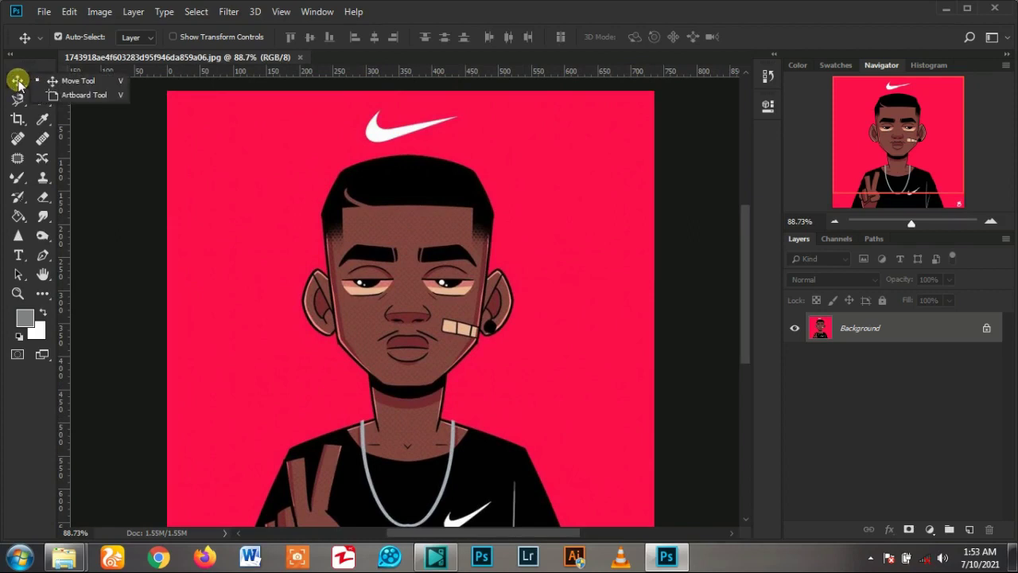
{"action": "left_click", "coordinate": [67, 83]}
{"action": "key", "text": "ctrl+minus"}
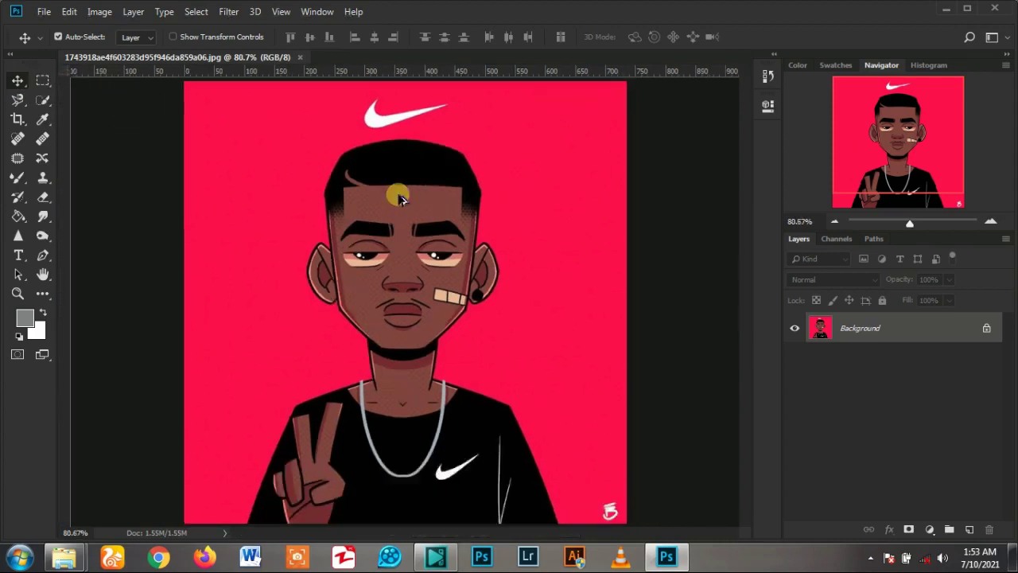
{"action": "scroll", "coordinate": [398, 156], "scroll_direction": "up", "scroll_amount": 1}
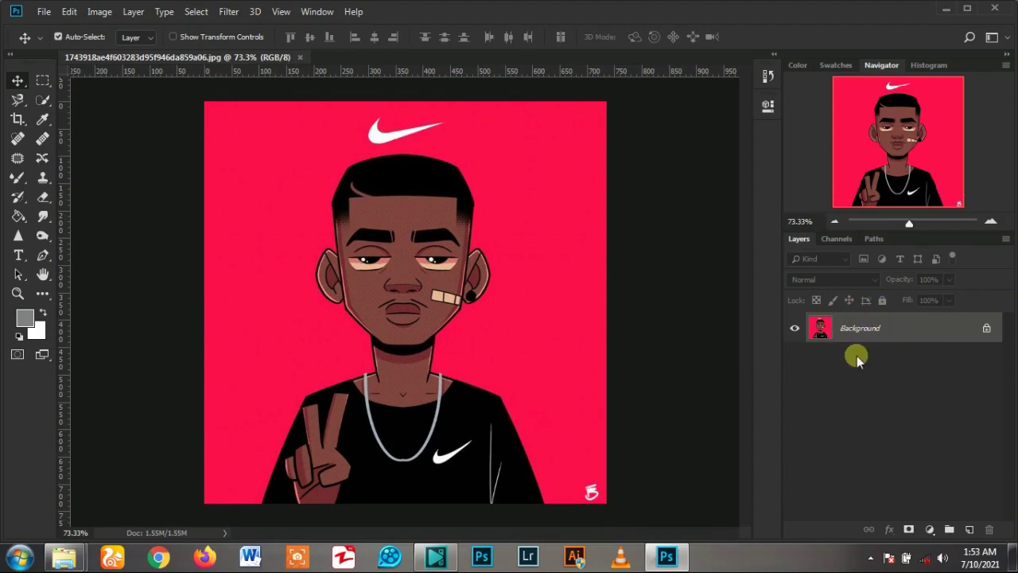
Unlock the Background into an editable Layer 0 and drag it across the canvas.
{"action": "left_click", "coordinate": [987, 328]}
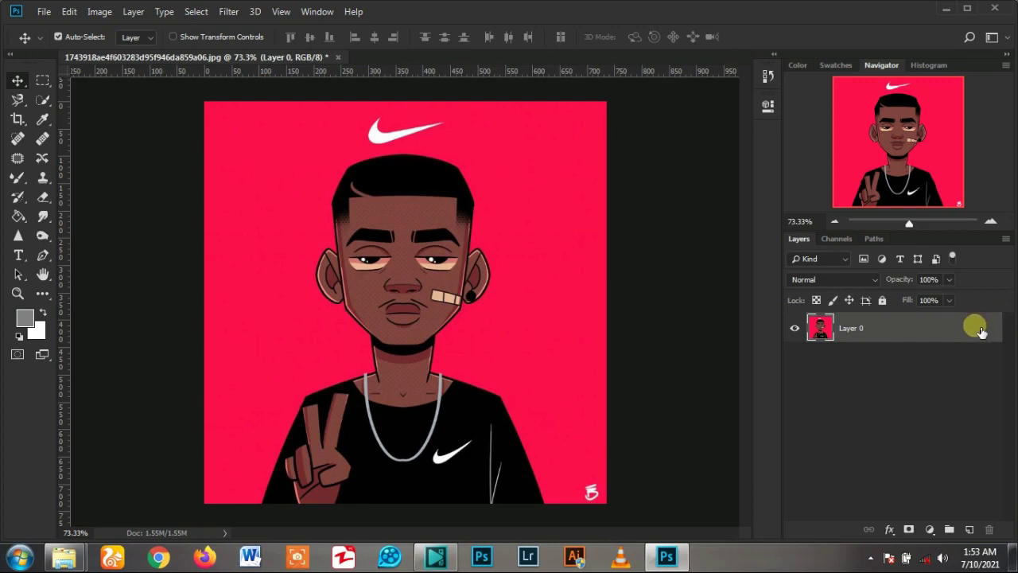
{"action": "mouse_move", "coordinate": [985, 335]}
{"action": "left_mouse_down"}
{"action": "mouse_move", "coordinate": [390, 230]}
{"action": "mouse_move", "coordinate": [987, 332]}
{"action": "left_mouse_up"}
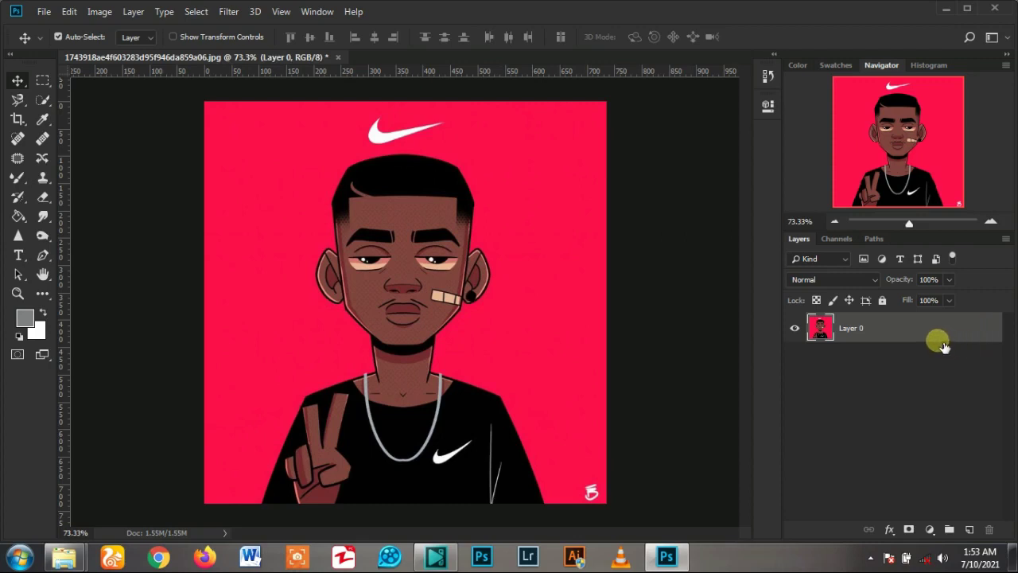
{"action": "left_click_drag", "start_coordinate": [943, 346], "coordinate": [684, 306]}
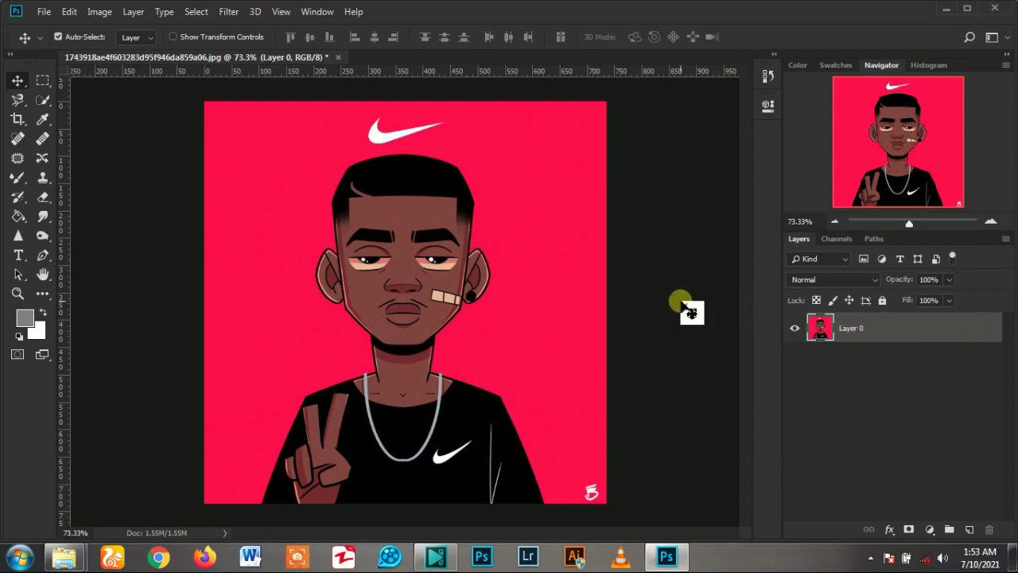
{"action": "left_click_drag", "start_coordinate": [685, 306], "coordinate": [915, 364]}
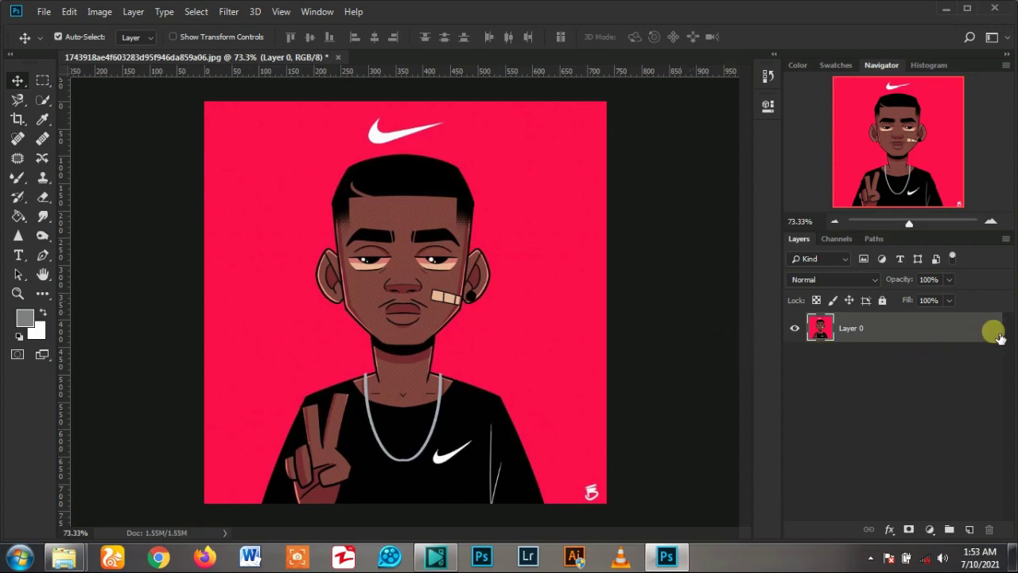
{"action": "left_click_drag", "start_coordinate": [1000, 338], "coordinate": [416, 173]}
Reposition Layer 0 back to the centre of the canvas.
{"action": "key", "text": "ctrl+minus"}
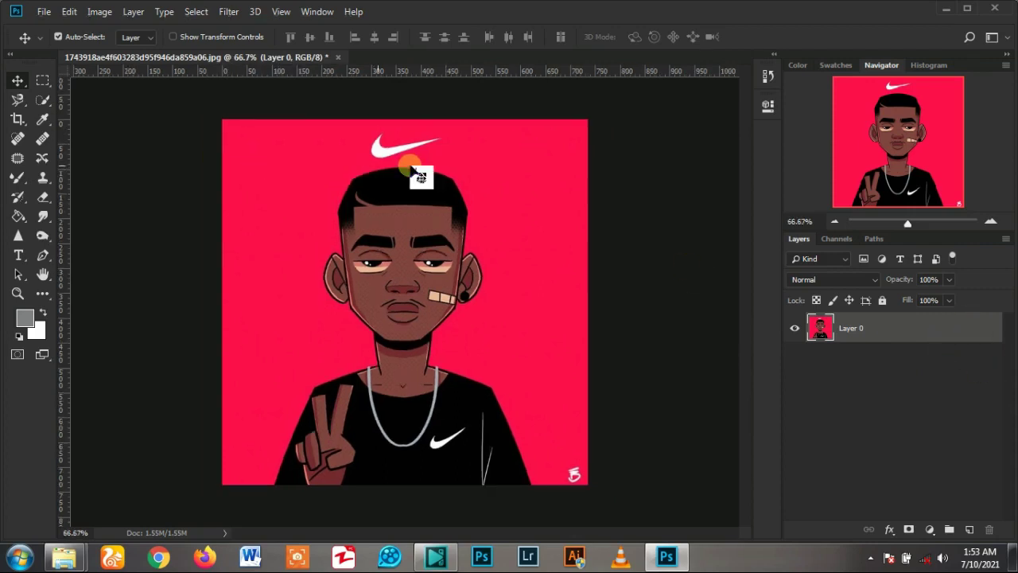
{"action": "key", "text": "ctrl+plus"}
{"action": "mouse_move", "coordinate": [415, 174]}
{"action": "left_mouse_down"}
{"action": "mouse_move", "coordinate": [14, 81]}
{"action": "mouse_move", "coordinate": [557, 293]}
{"action": "left_mouse_up"}
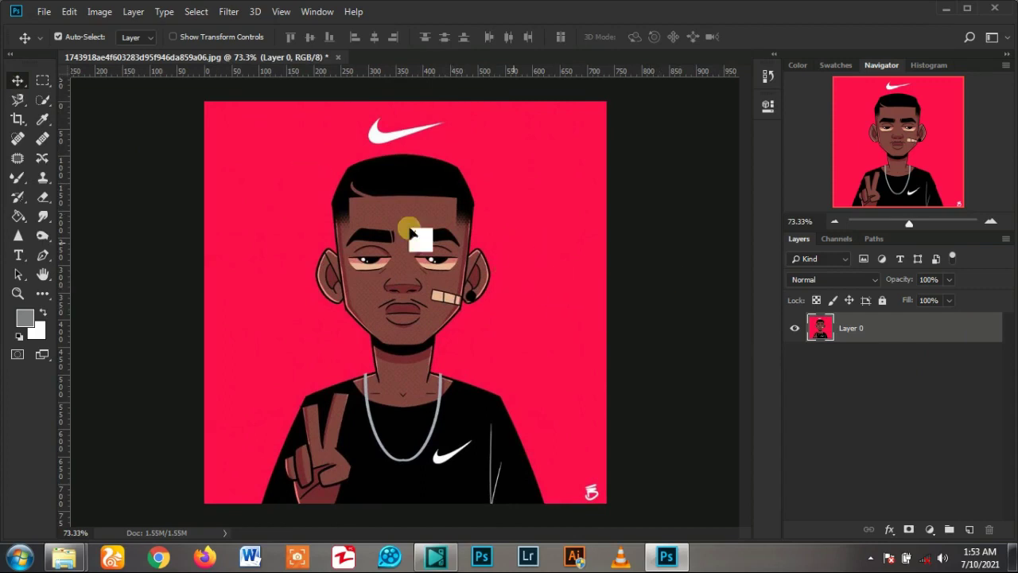
{"action": "mouse_move", "coordinate": [557, 293]}
{"action": "left_mouse_down"}
{"action": "mouse_move", "coordinate": [391, 286]}
{"action": "mouse_move", "coordinate": [432, 364]}
{"action": "mouse_move", "coordinate": [533, 314]}
{"action": "mouse_move", "coordinate": [400, 216]}
{"action": "mouse_move", "coordinate": [329, 355]}
{"action": "mouse_move", "coordinate": [450, 406]}
{"action": "mouse_move", "coordinate": [466, 369]}
{"action": "mouse_move", "coordinate": [591, 369]}
{"action": "left_mouse_up"}
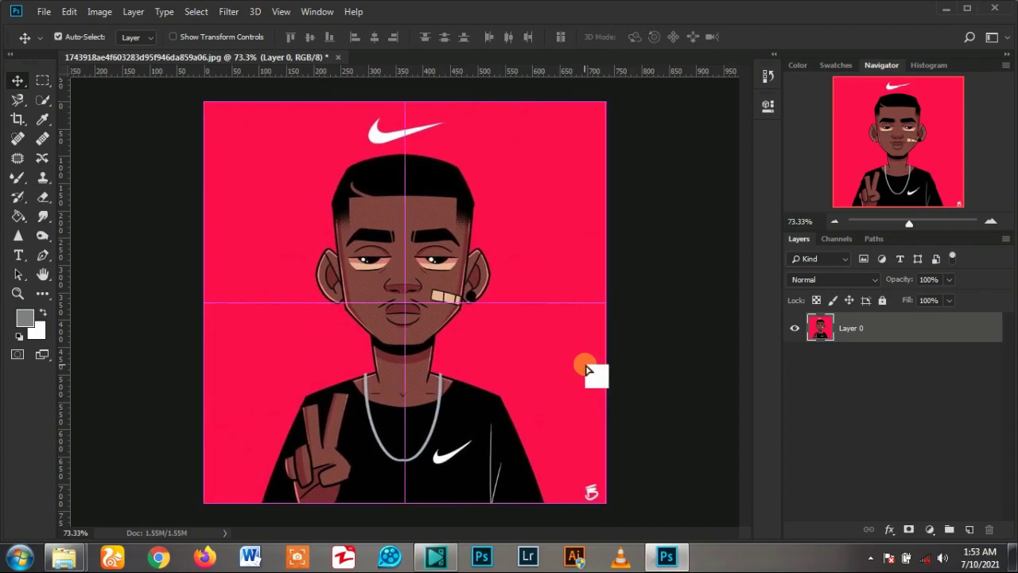
{"action": "left_click_drag", "start_coordinate": [20, 88], "coordinate": [82, 99]}
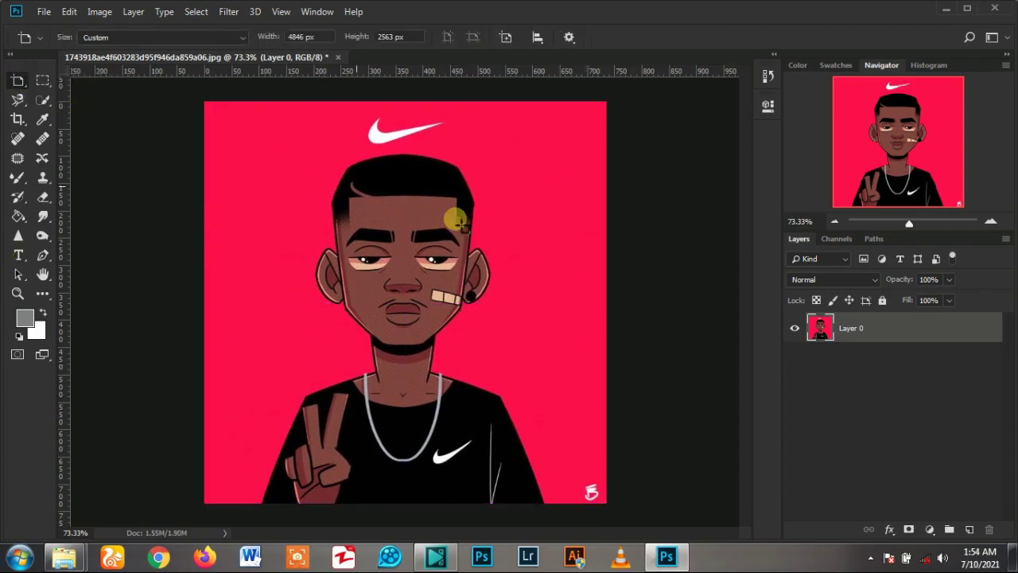
{"action": "scroll", "coordinate": [430, 209], "scroll_direction": "down", "scroll_amount": 2}
{"action": "scroll", "coordinate": [431, 209], "scroll_direction": "down", "scroll_amount": 1}
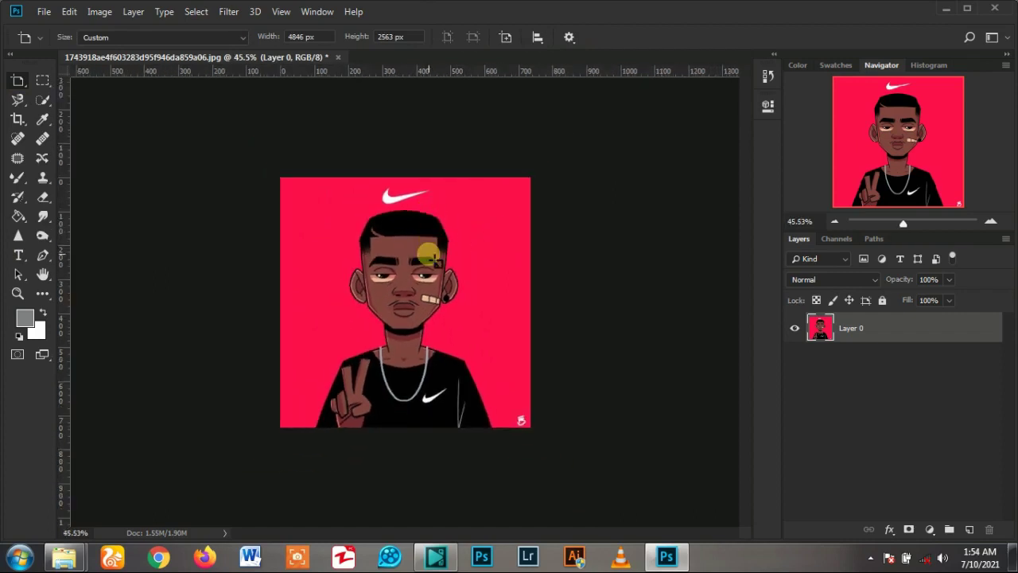
{"action": "scroll", "coordinate": [430, 209], "scroll_direction": "down", "scroll_amount": 1}
{"action": "scroll", "coordinate": [431, 209], "scroll_direction": "down", "scroll_amount": 1}
{"action": "scroll", "coordinate": [365, 149], "scroll_direction": "up", "scroll_amount": 1}
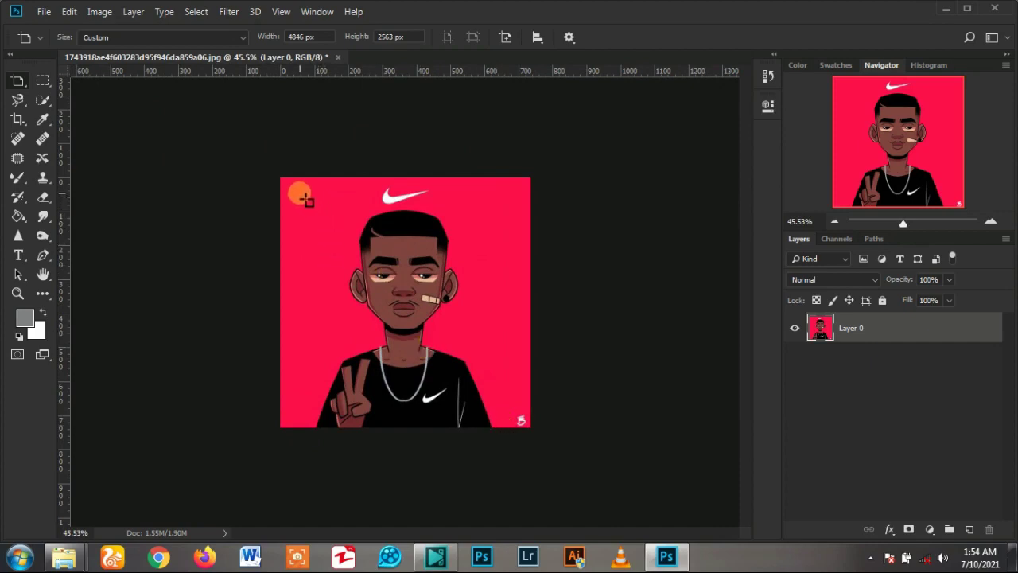
{"action": "left_click_drag", "start_coordinate": [305, 198], "coordinate": [482, 363]}
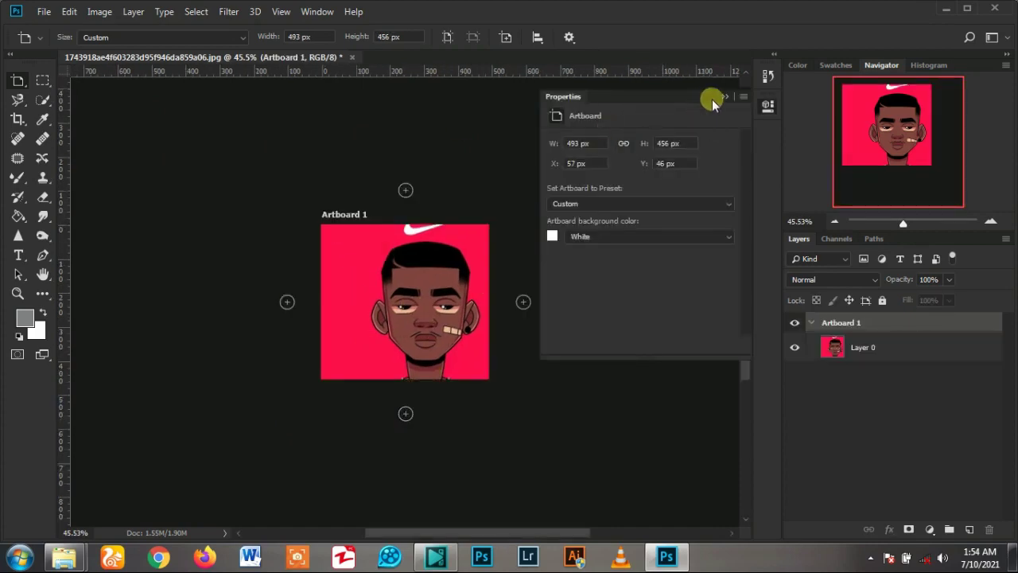
{"action": "left_click", "coordinate": [721, 98]}
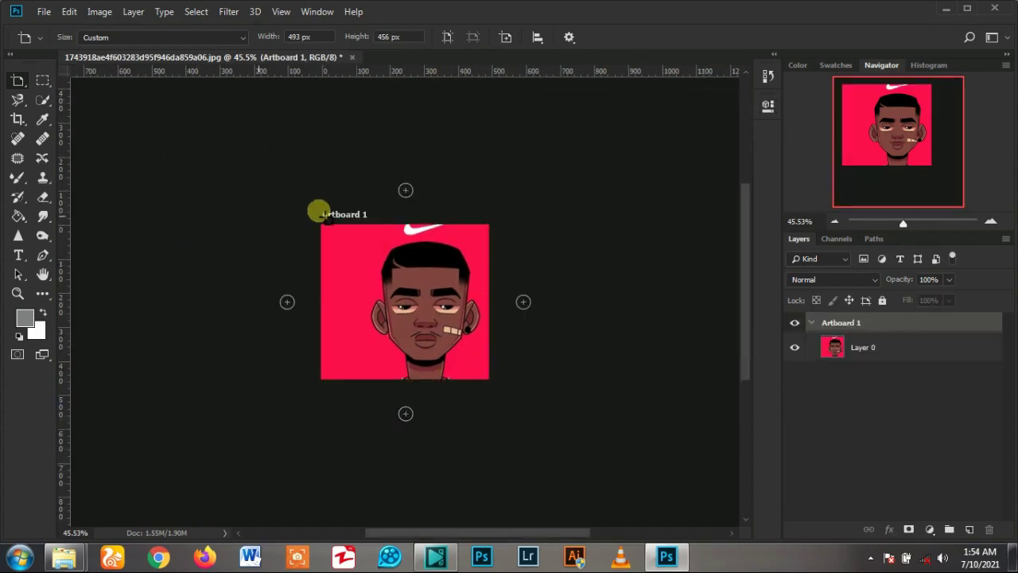
{"action": "left_click", "coordinate": [406, 194]}
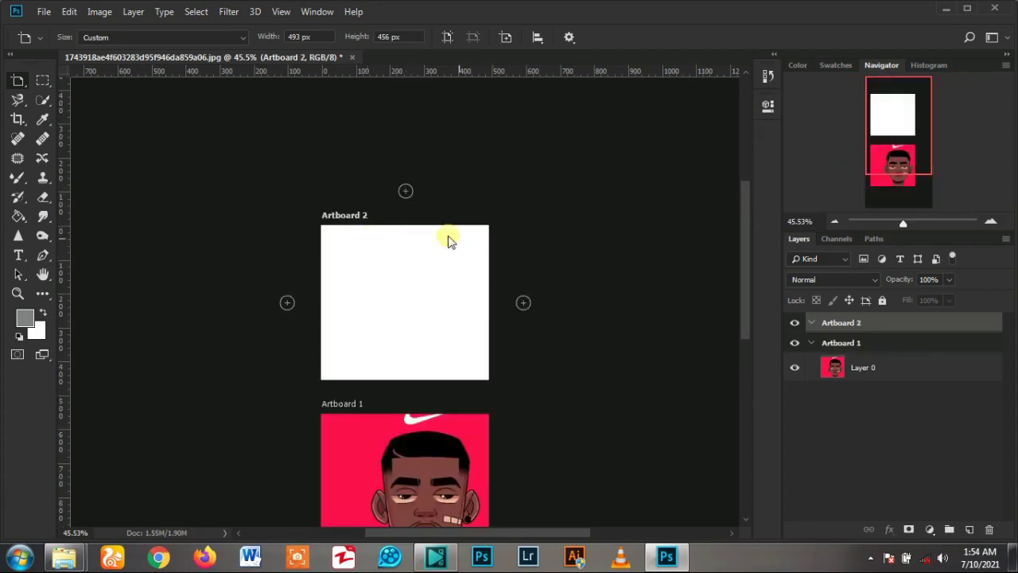
{"action": "scroll", "coordinate": [478, 243], "scroll_direction": "down", "scroll_amount": 1}
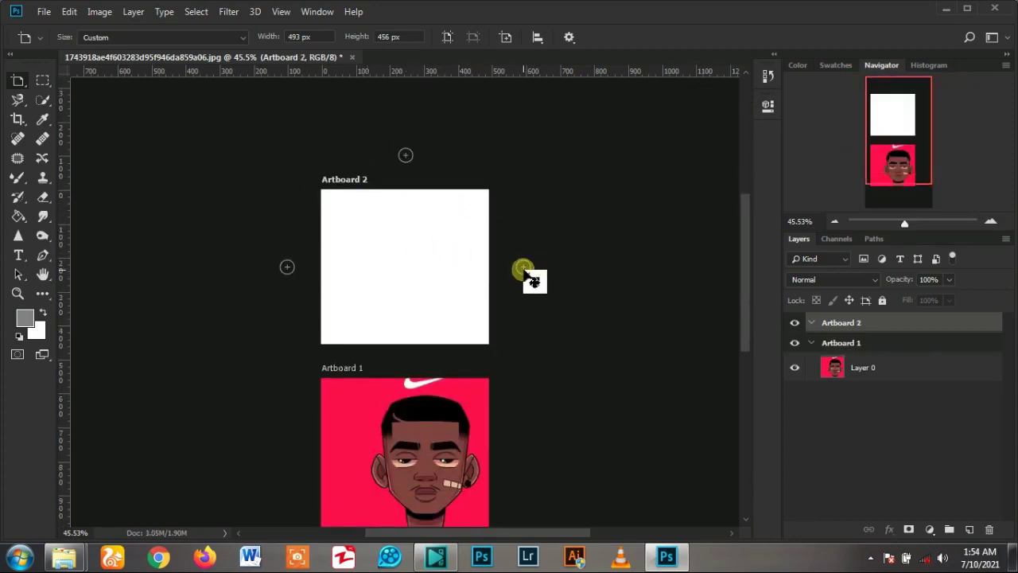
{"action": "left_click", "coordinate": [522, 268]}
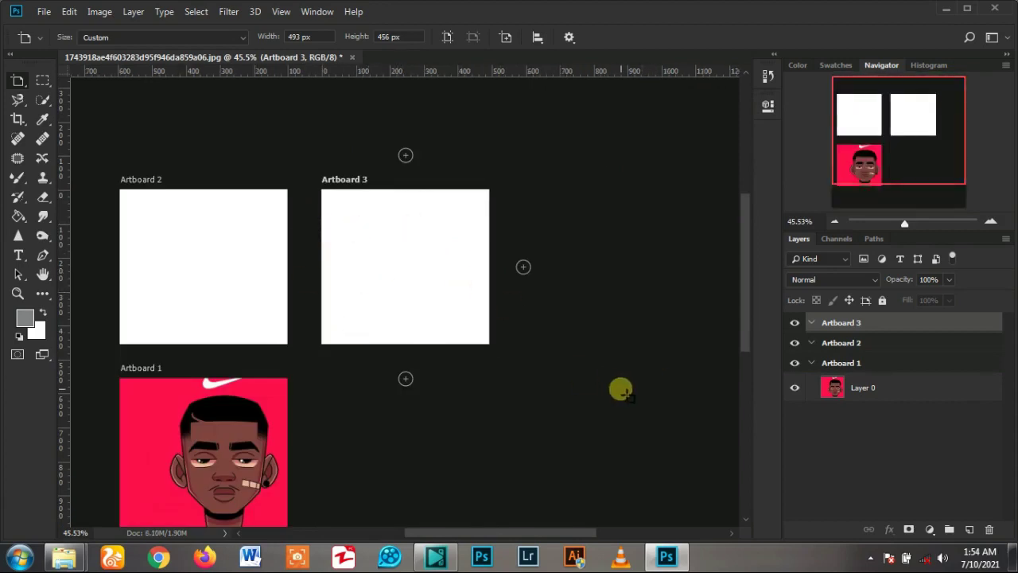
{"action": "left_click", "coordinate": [44, 12]}
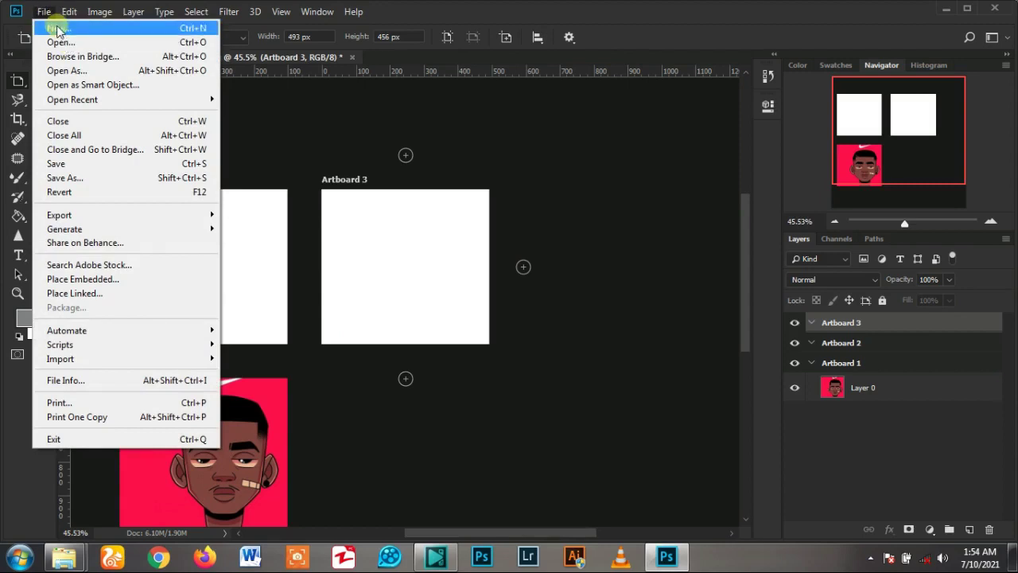
{"action": "left_click", "coordinate": [648, 350]}
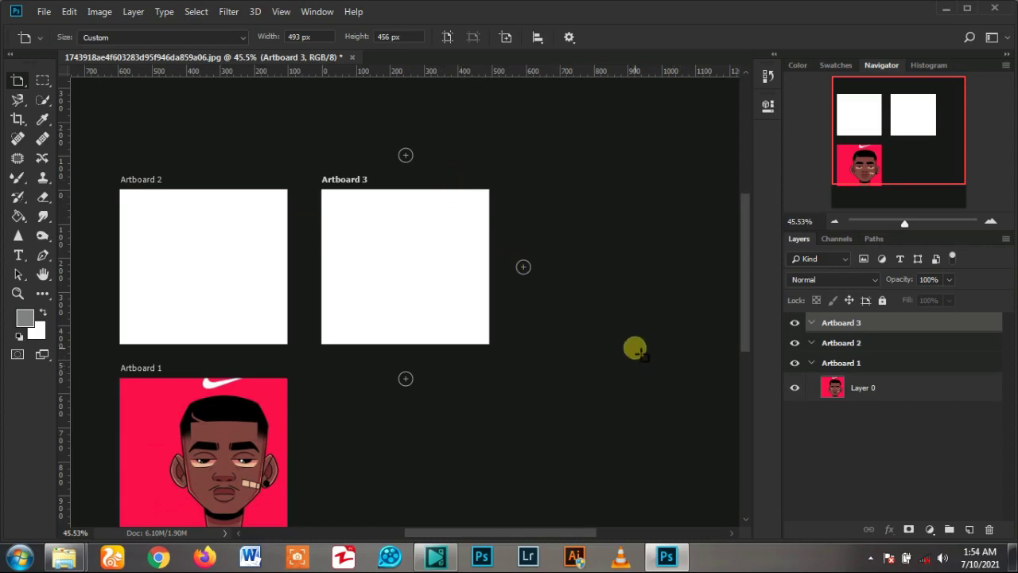
{"action": "scroll", "coordinate": [628, 347], "scroll_direction": "down", "scroll_amount": 2}
{"action": "scroll", "coordinate": [484, 353], "scroll_direction": "down", "scroll_amount": 2}
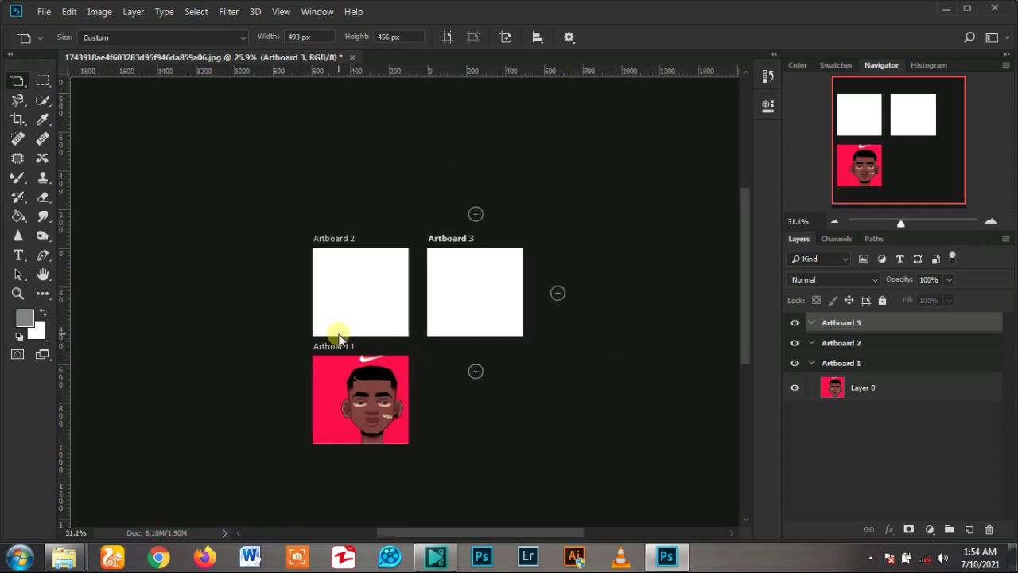
{"action": "scroll", "coordinate": [336, 334], "scroll_direction": "up", "scroll_amount": 1}
{"action": "scroll", "coordinate": [307, 421], "scroll_direction": "up", "scroll_amount": 1}
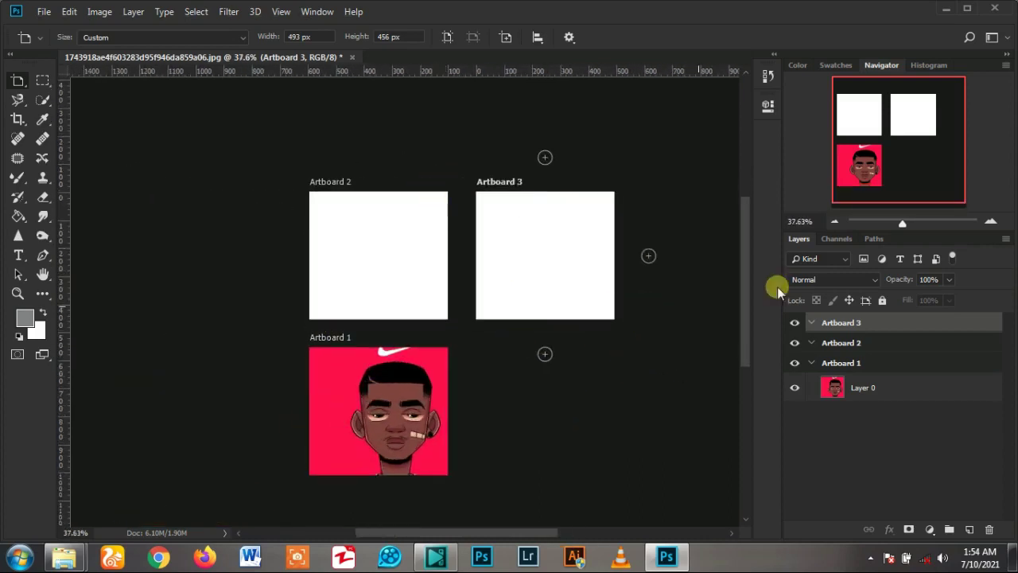
{"action": "scroll", "coordinate": [560, 353], "scroll_direction": "down", "scroll_amount": 1}
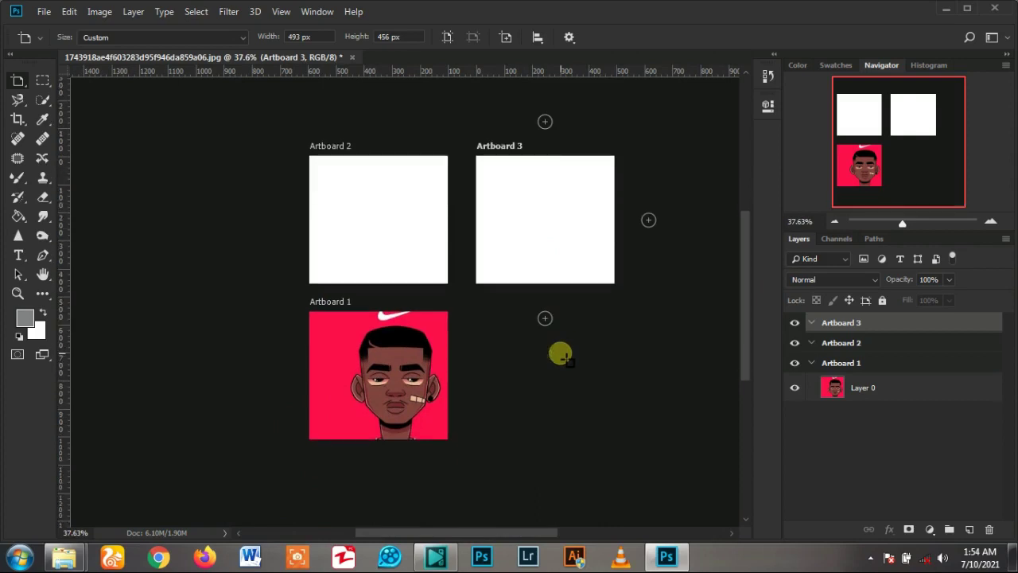
{"action": "key", "text": "ctrl+alt+z"}
{"action": "key", "text": "ctrl+alt+z"}
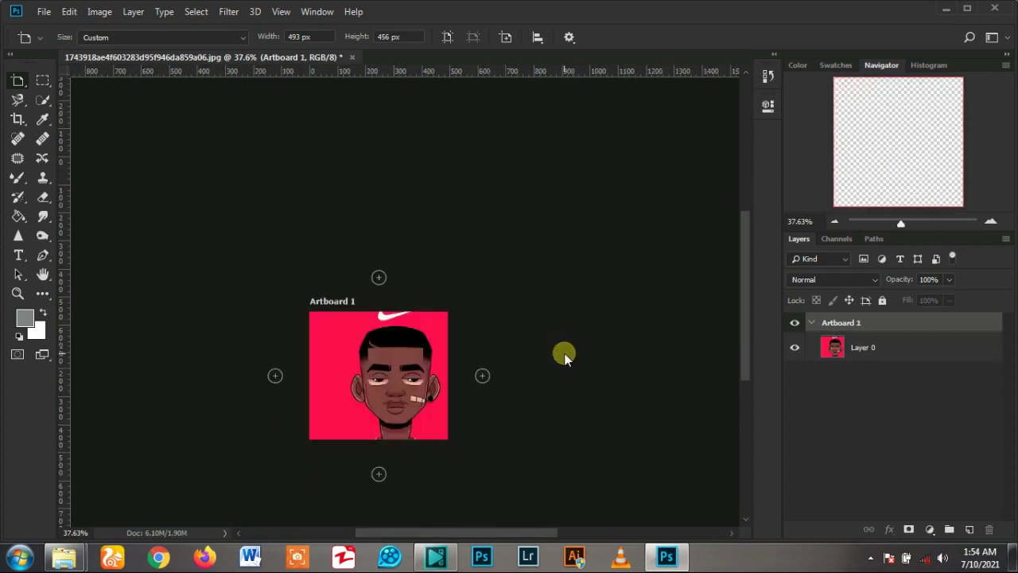
{"action": "key", "text": "ctrl+alt+z"}
{"action": "key", "text": "ctrl+alt+z"}
{"action": "scroll", "coordinate": [566, 360], "scroll_direction": "up", "scroll_amount": 1}
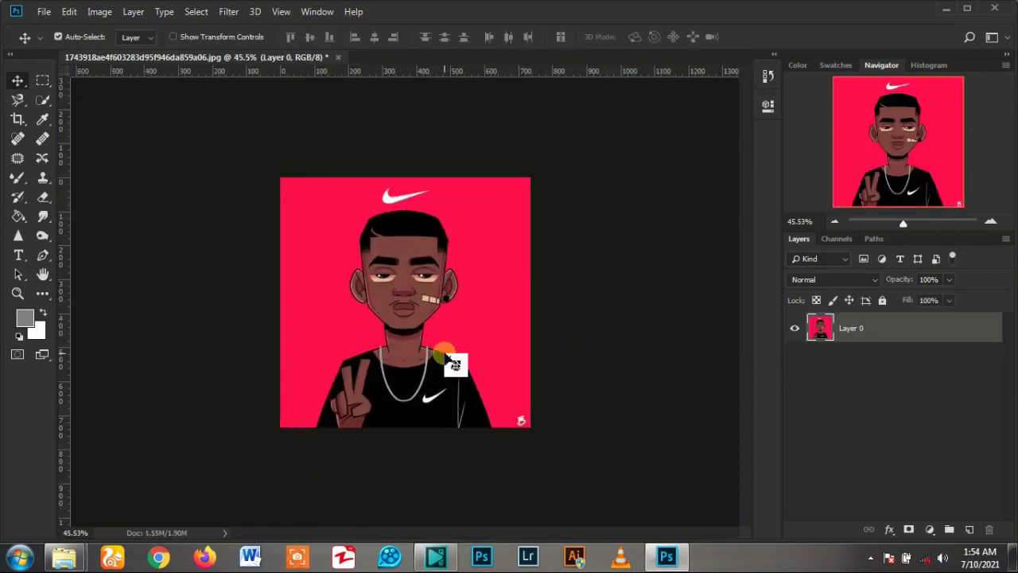
{"action": "left_click", "coordinate": [17, 82]}
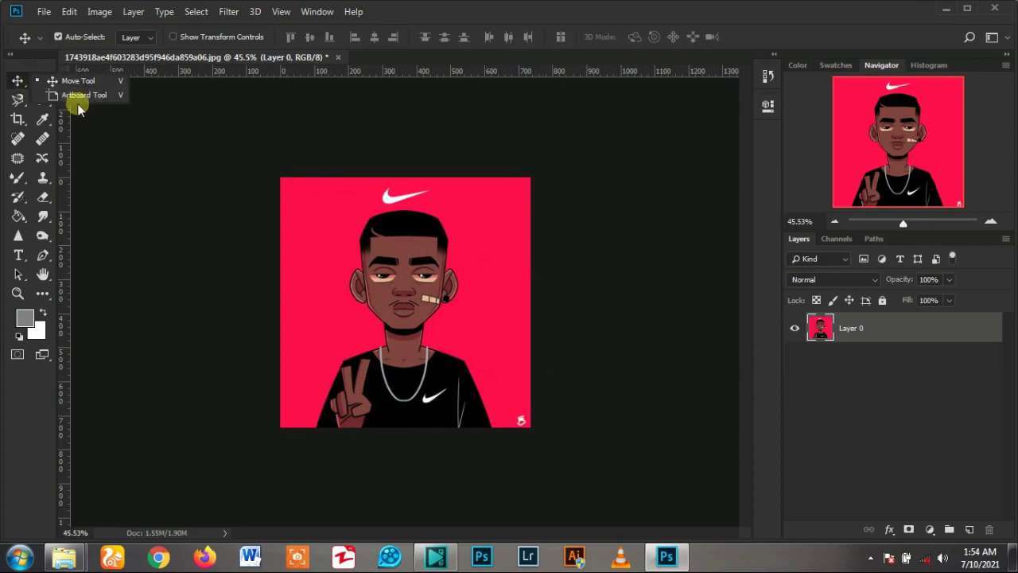
{"action": "left_click", "coordinate": [42, 80]}
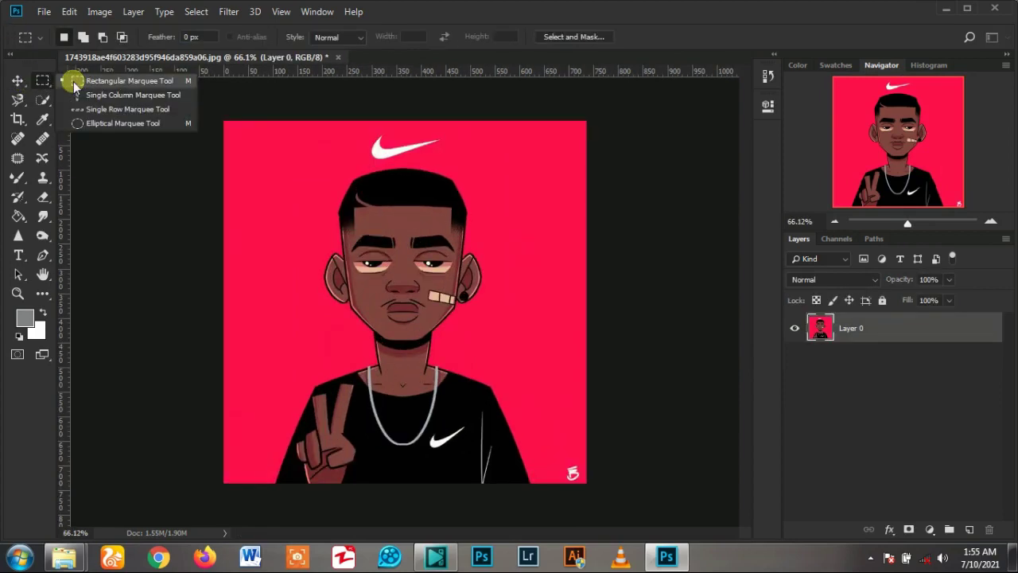
{"action": "left_click", "coordinate": [71, 82]}
{"action": "left_click_drag", "start_coordinate": [252, 165], "coordinate": [553, 365]}
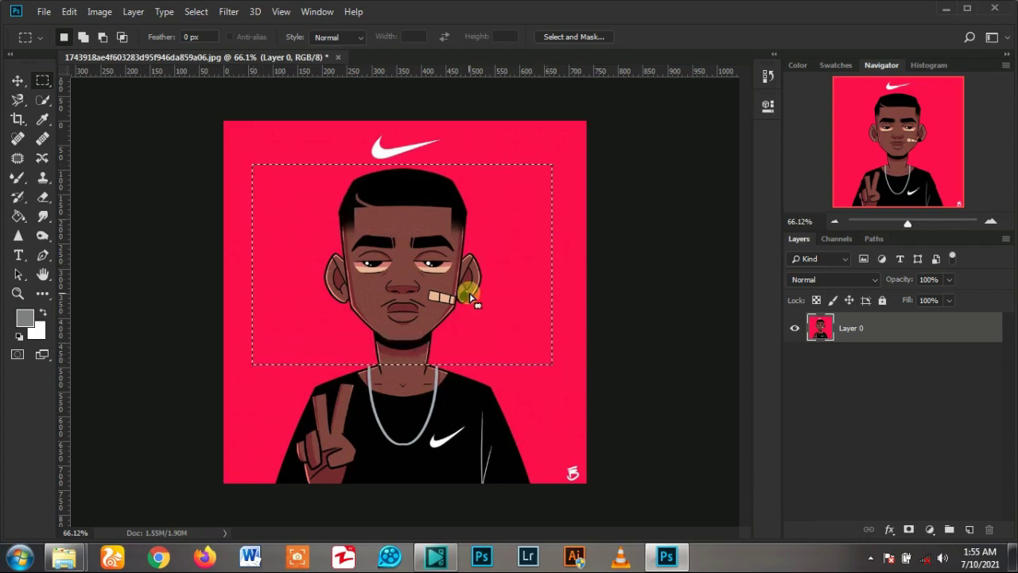
{"action": "key", "text": "ctrl+shift+alt+n"}
{"action": "key", "text": "ctrl+d"}
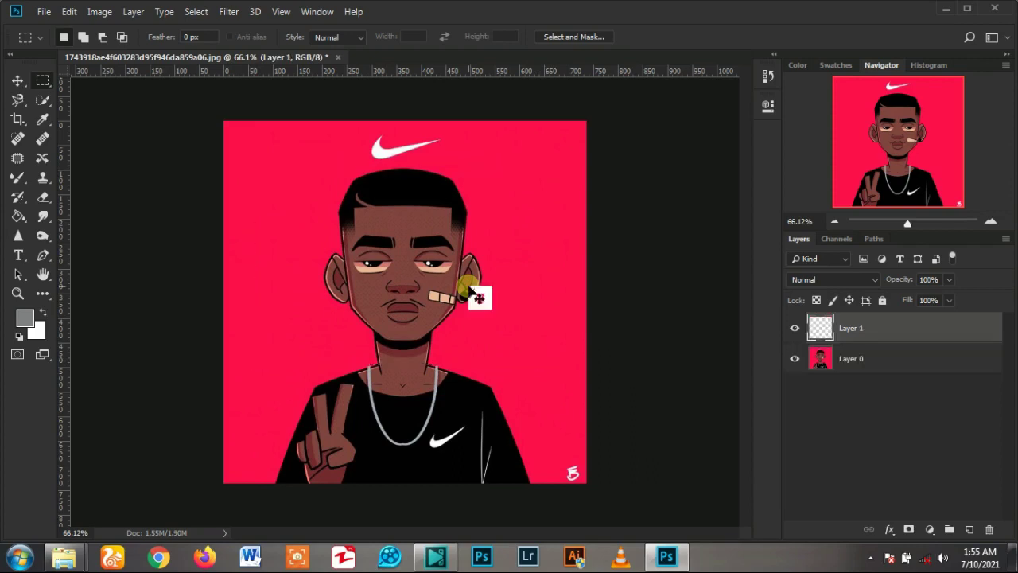
{"action": "key", "text": "ctrl+shift+alt+e"}
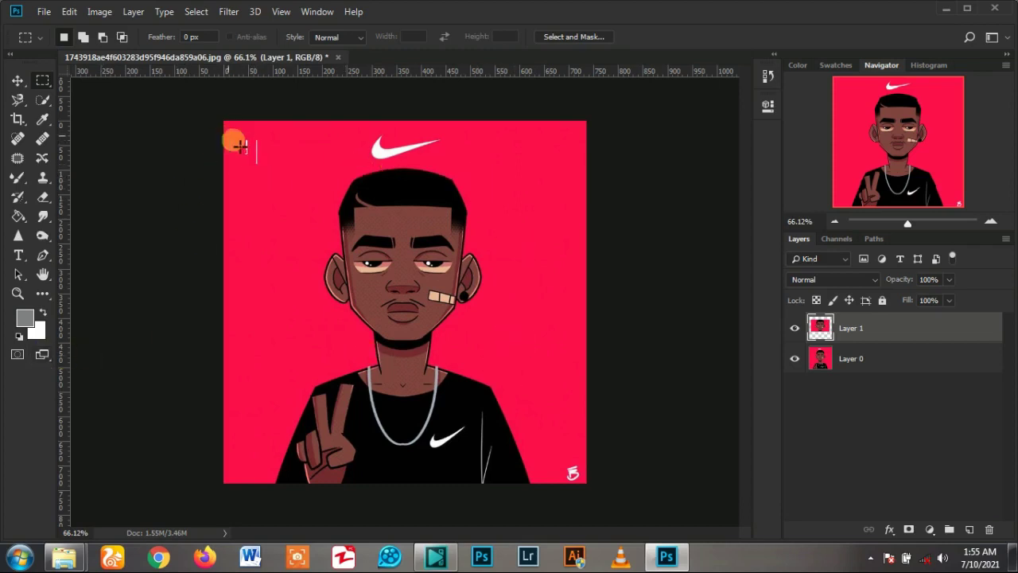
{"action": "left_click", "coordinate": [794, 359]}
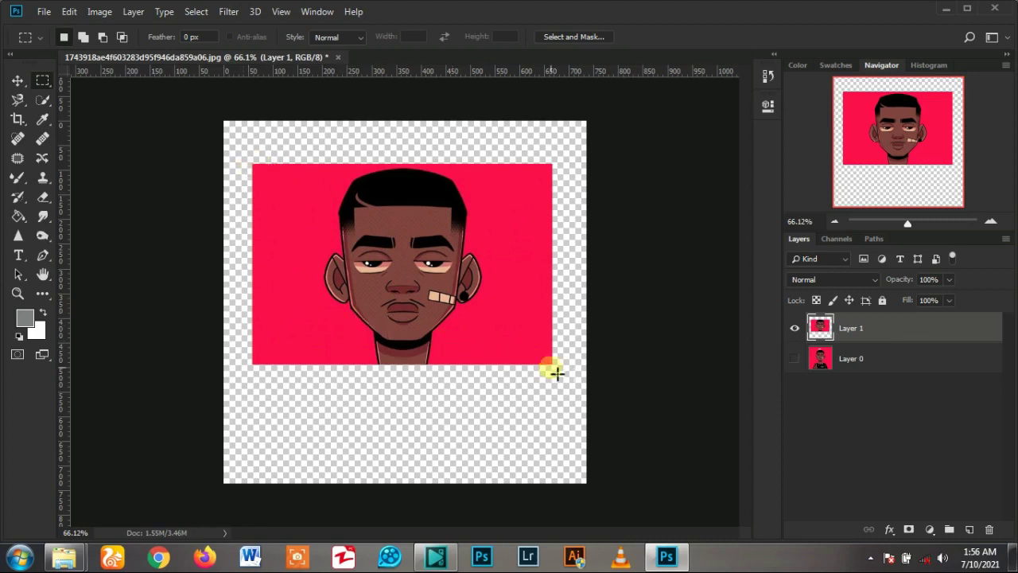
{"action": "scroll", "coordinate": [267, 267], "scroll_direction": "up", "scroll_amount": 1, "text": "alt"}
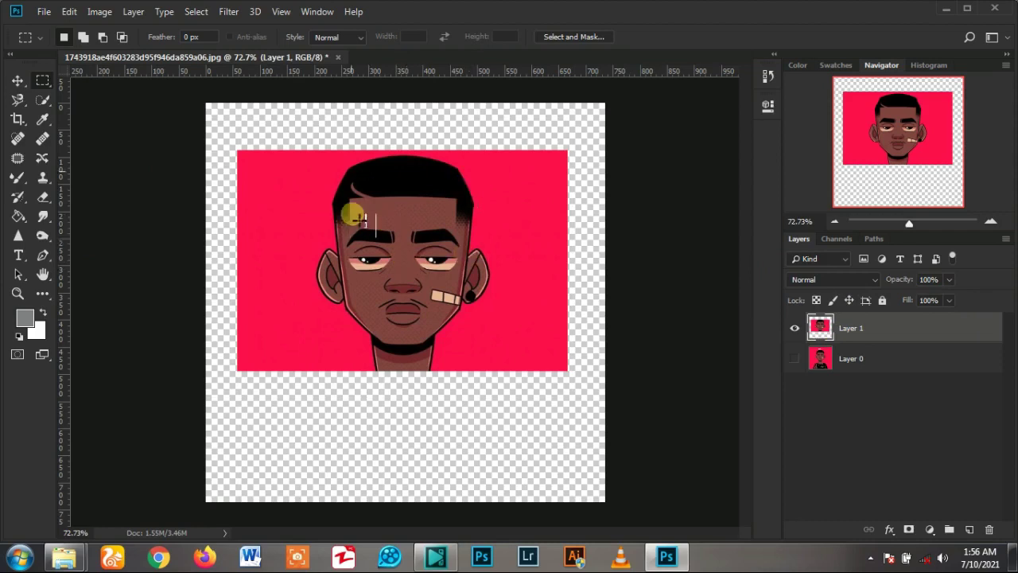
{"action": "key", "text": "ctrl+minus"}
{"action": "key", "text": "ctrl+0"}
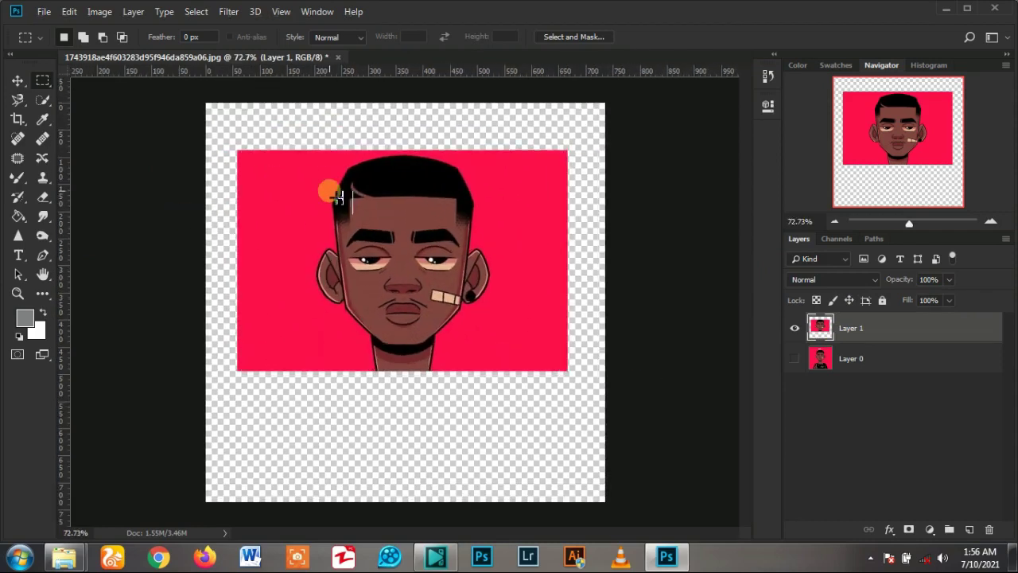
{"action": "scroll", "coordinate": [506, 272], "scroll_direction": "down", "scroll_amount": 1}
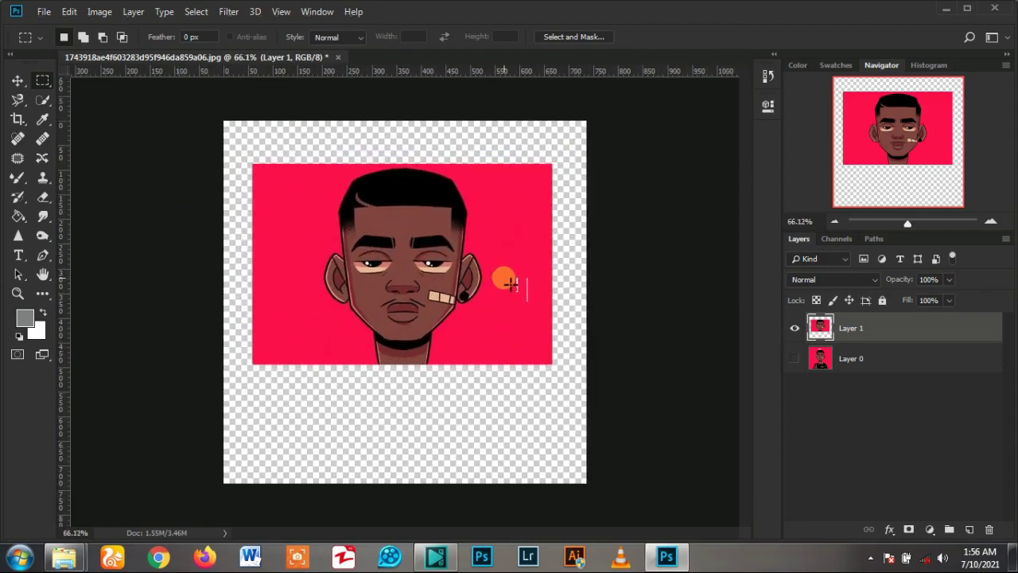
{"action": "key", "text": "Delete"}
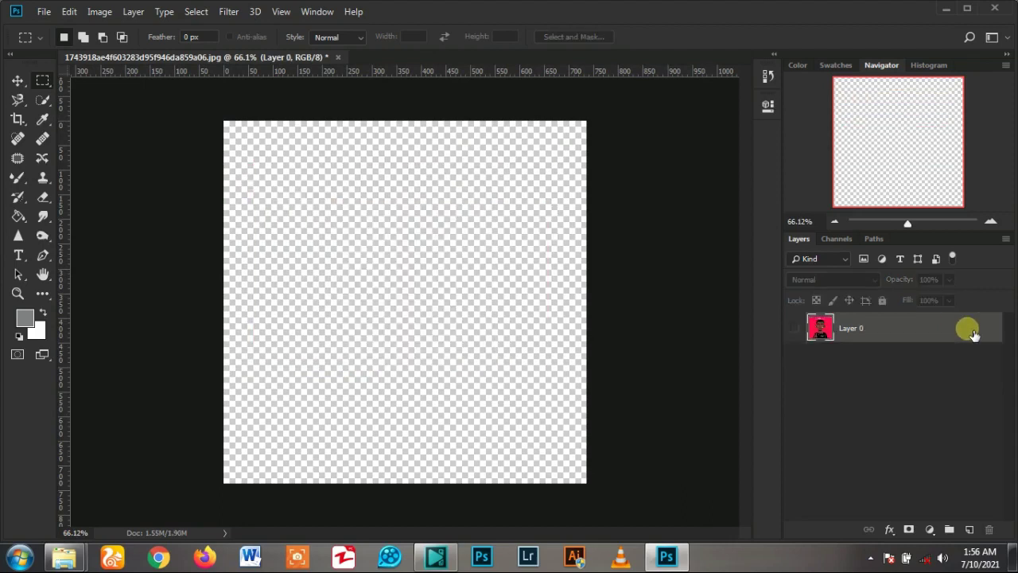
{"action": "left_click", "coordinate": [795, 327]}
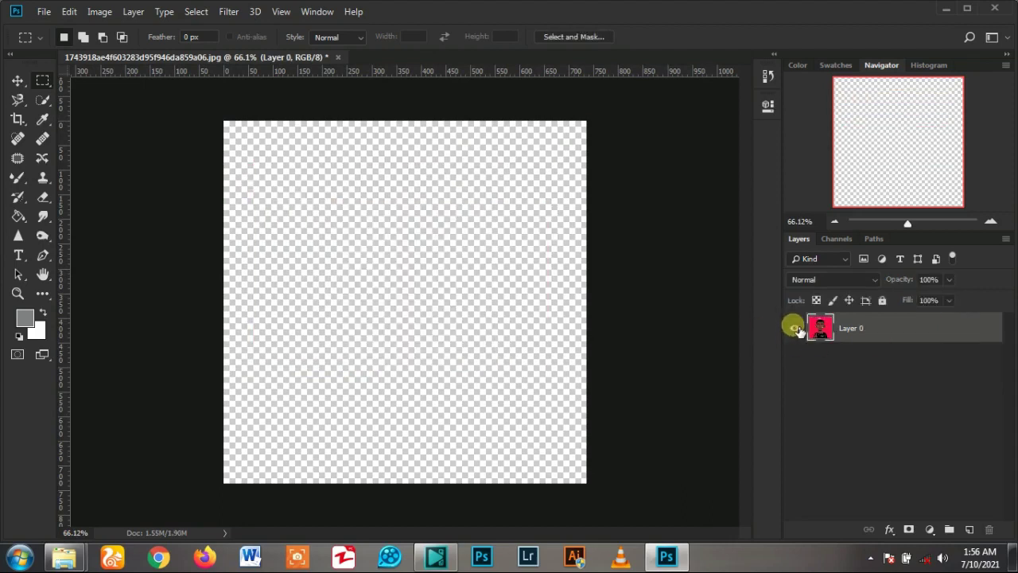
Choose the Single Column Marquee Tool and select a one-pixel column through the image.
{"action": "right_click", "coordinate": [42, 82]}
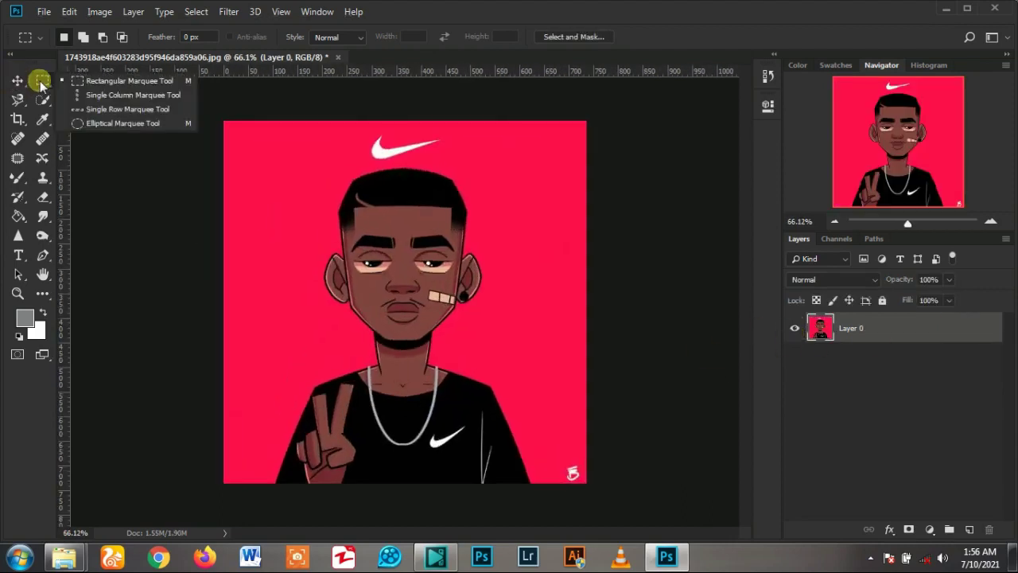
{"action": "left_click", "coordinate": [132, 96]}
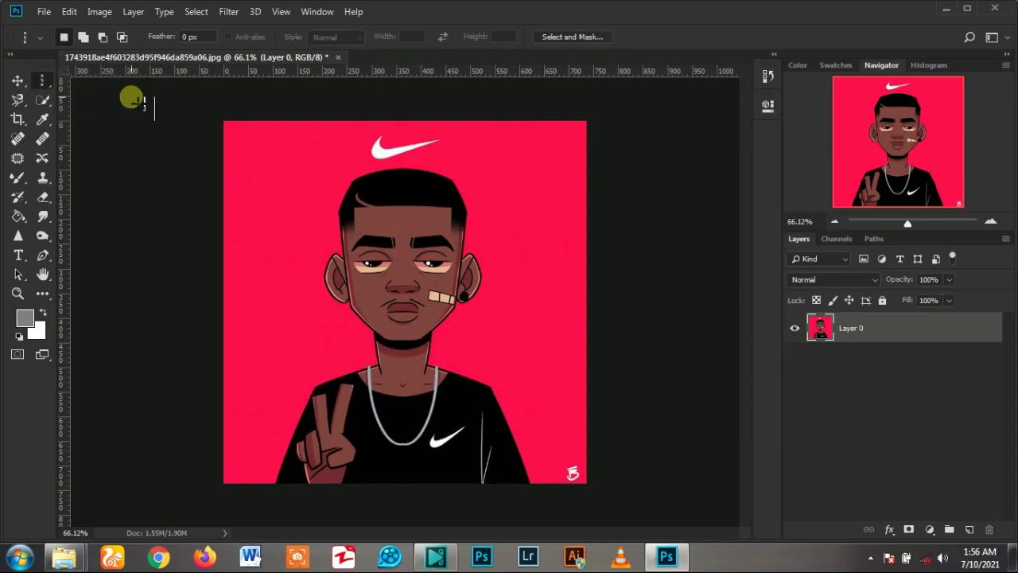
{"action": "left_click", "coordinate": [395, 141]}
{"action": "scroll", "coordinate": [363, 221], "scroll_direction": "up", "scroll_amount": 3}
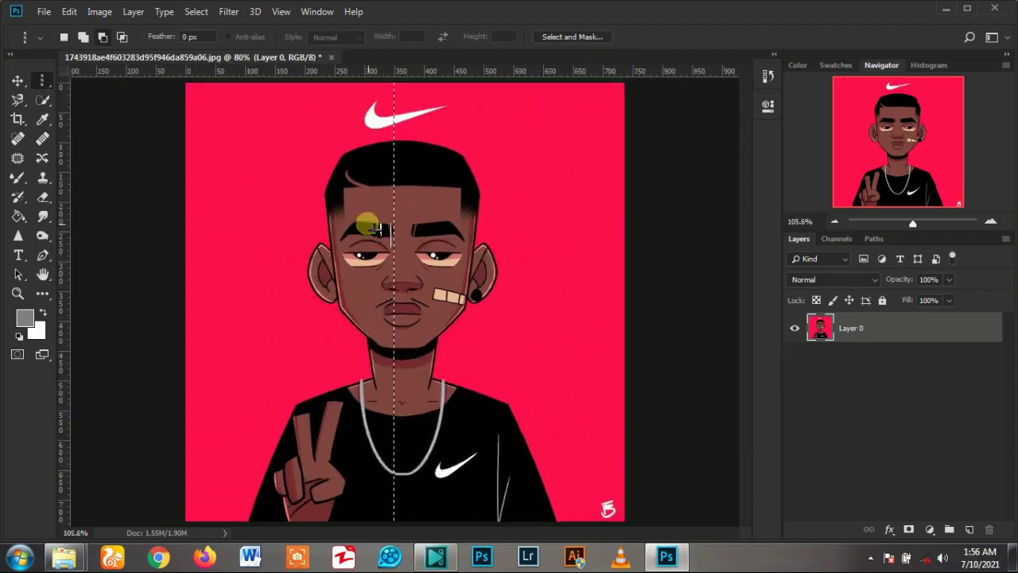
{"action": "scroll", "coordinate": [402, 198], "scroll_direction": "up", "scroll_amount": 3}
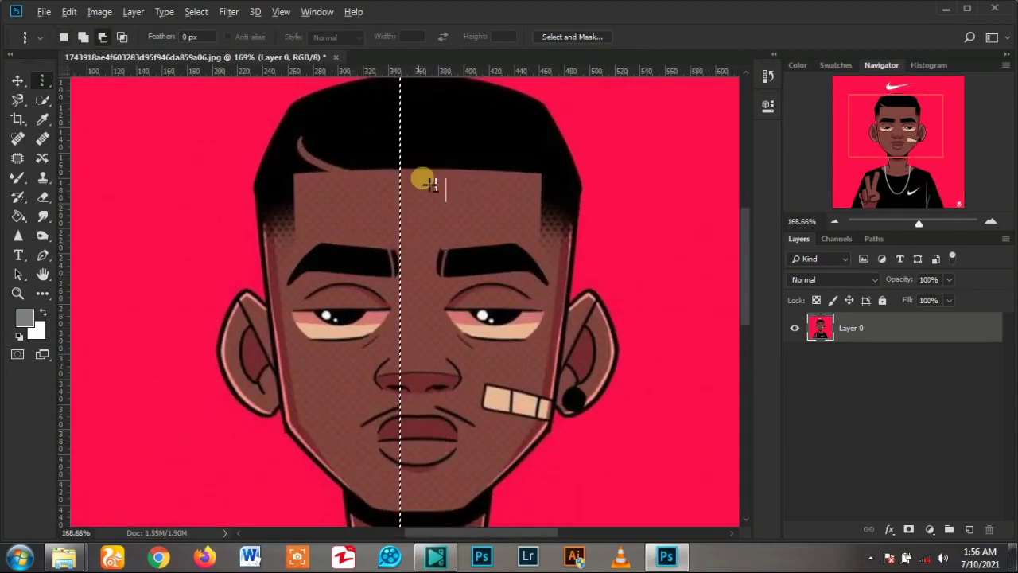
{"action": "scroll", "coordinate": [438, 222], "scroll_direction": "down", "scroll_amount": 2}
{"action": "scroll", "coordinate": [438, 223], "scroll_direction": "down", "scroll_amount": 2}
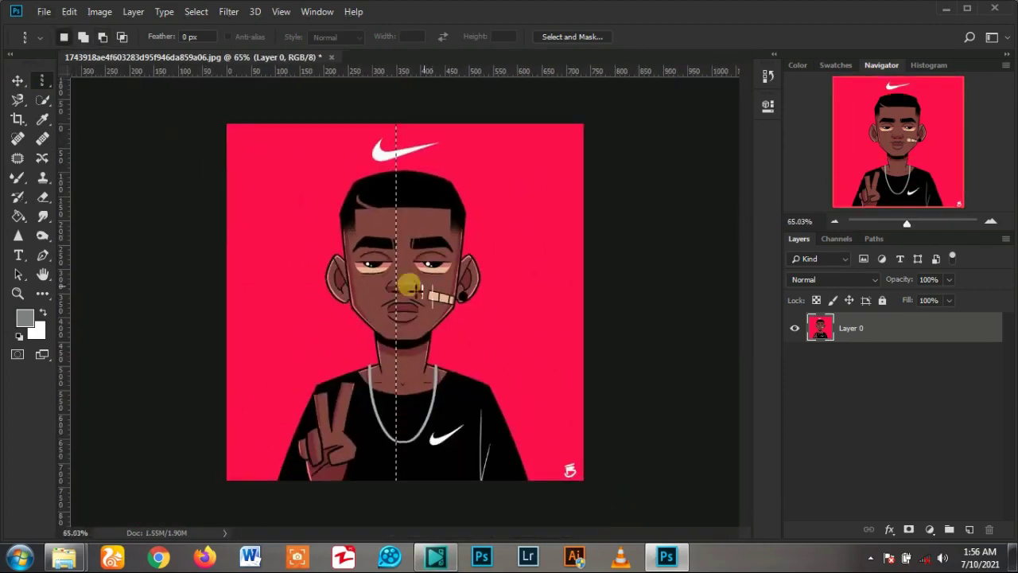
{"action": "scroll", "coordinate": [416, 227], "scroll_direction": "up", "scroll_amount": 2}
{"action": "scroll", "coordinate": [353, 244], "scroll_direction": "down", "scroll_amount": 1}
{"action": "scroll", "coordinate": [428, 234], "scroll_direction": "down", "scroll_amount": 1}
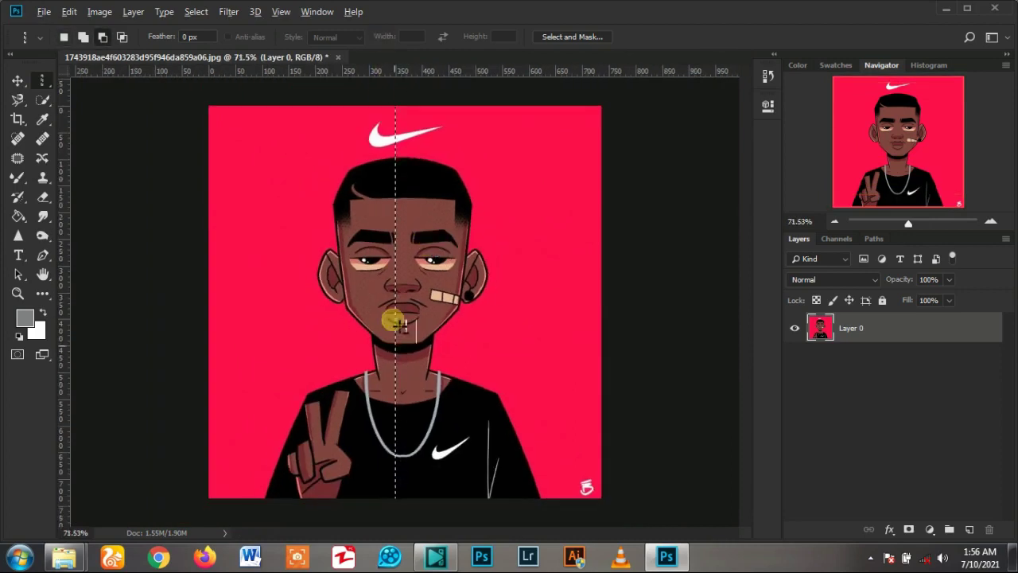
{"action": "scroll", "coordinate": [378, 328], "scroll_direction": "up", "scroll_amount": 2}
{"action": "scroll", "coordinate": [468, 334], "scroll_direction": "down", "scroll_amount": 2}
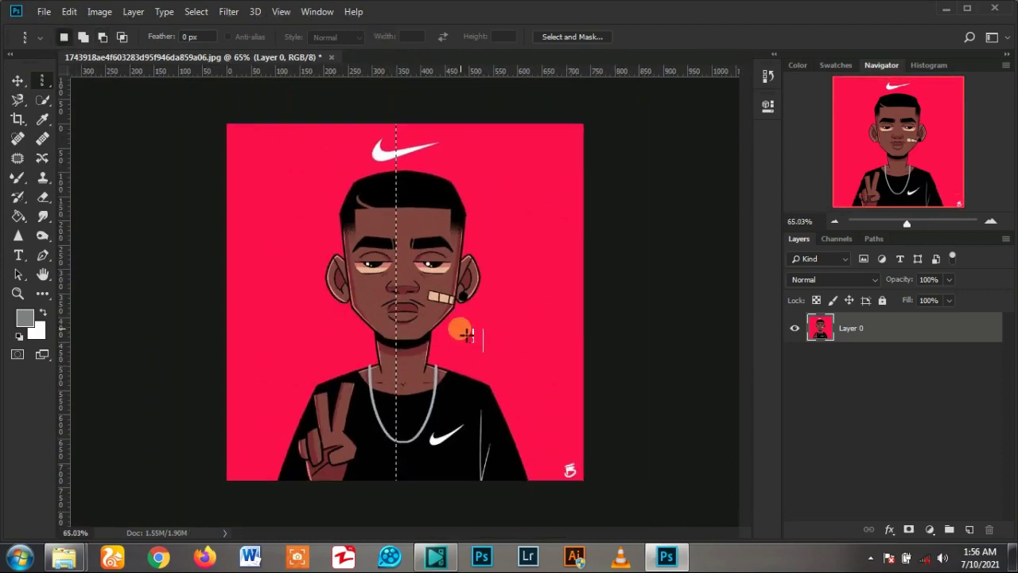
Place the column selection through the face's centre and copy it to a new layer.
{"action": "left_click", "coordinate": [50, 84]}
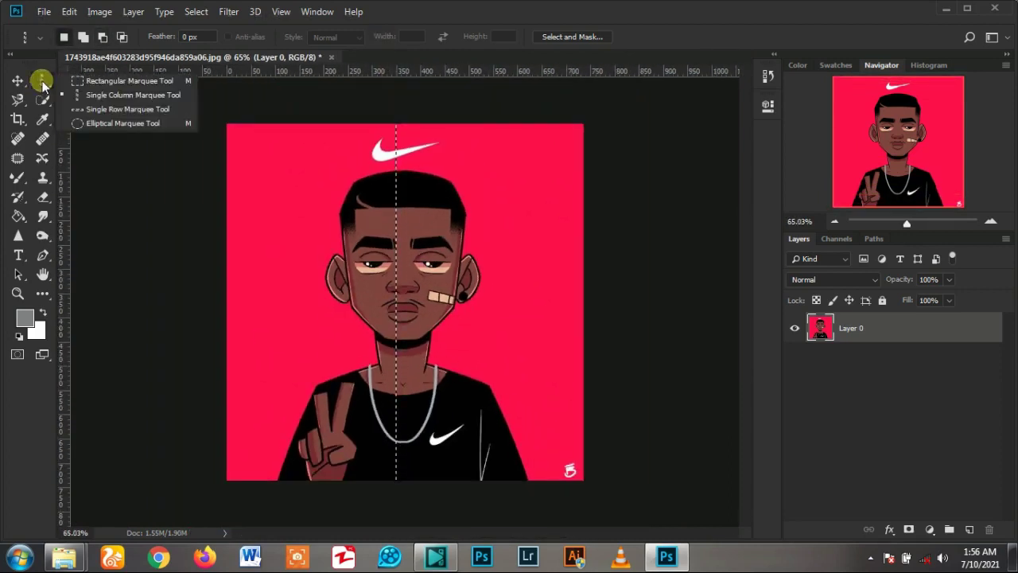
{"action": "mouse_move", "coordinate": [44, 84]}
{"action": "left_mouse_down"}
{"action": "mouse_move", "coordinate": [103, 83]}
{"action": "mouse_move", "coordinate": [471, 457]}
{"action": "left_mouse_up"}
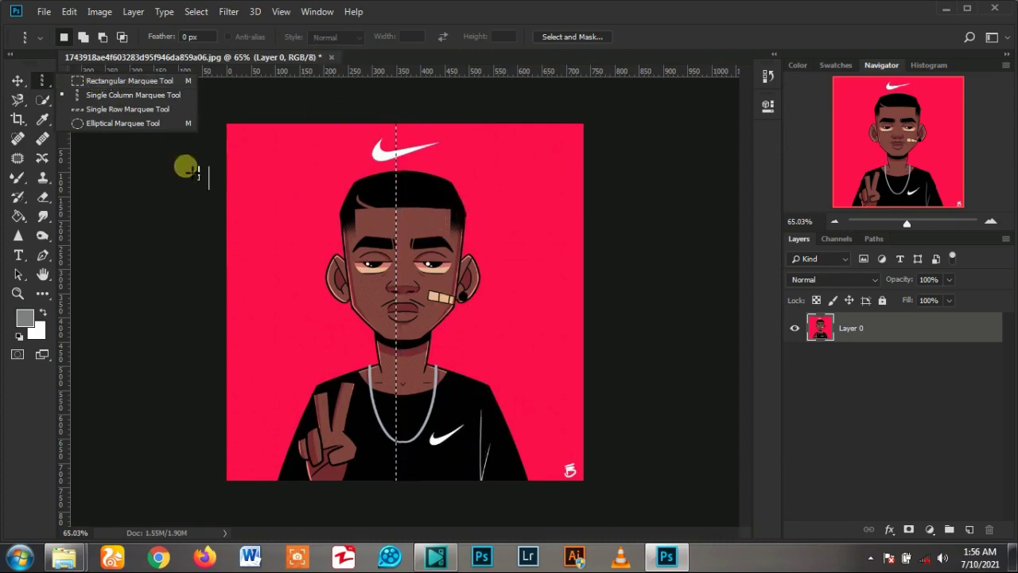
{"action": "left_click", "coordinate": [239, 193]}
{"action": "left_click", "coordinate": [413, 239]}
{"action": "scroll", "coordinate": [406, 271], "scroll_direction": "up", "scroll_amount": 2}
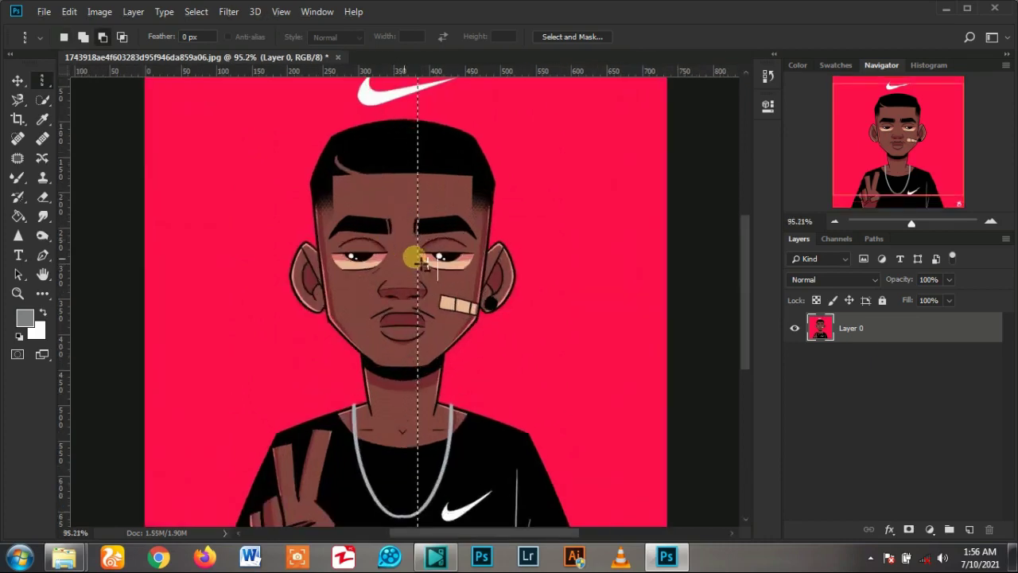
{"action": "scroll", "coordinate": [402, 207], "scroll_direction": "down", "scroll_amount": 2}
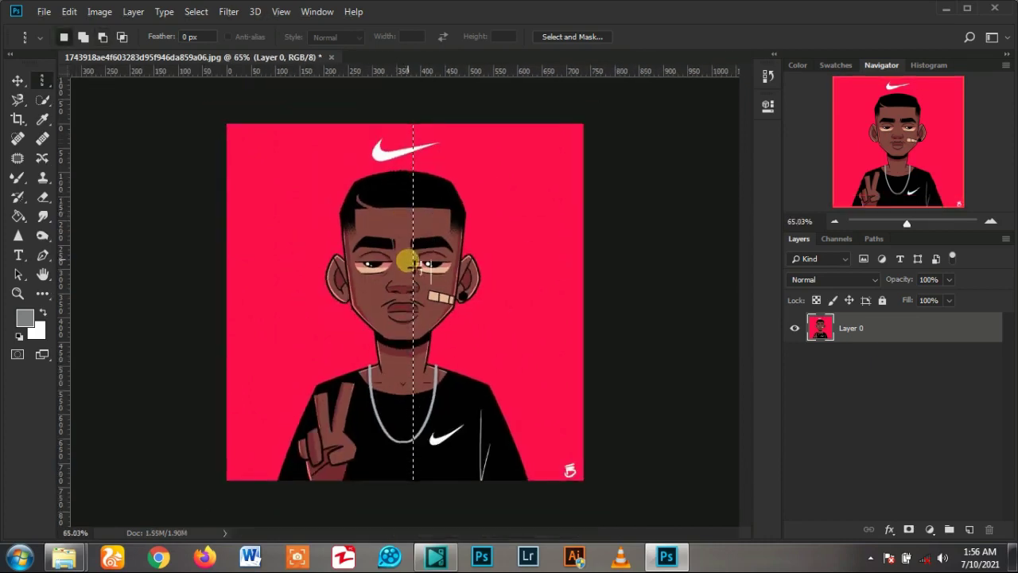
{"action": "scroll", "coordinate": [445, 231], "scroll_direction": "up", "scroll_amount": 1}
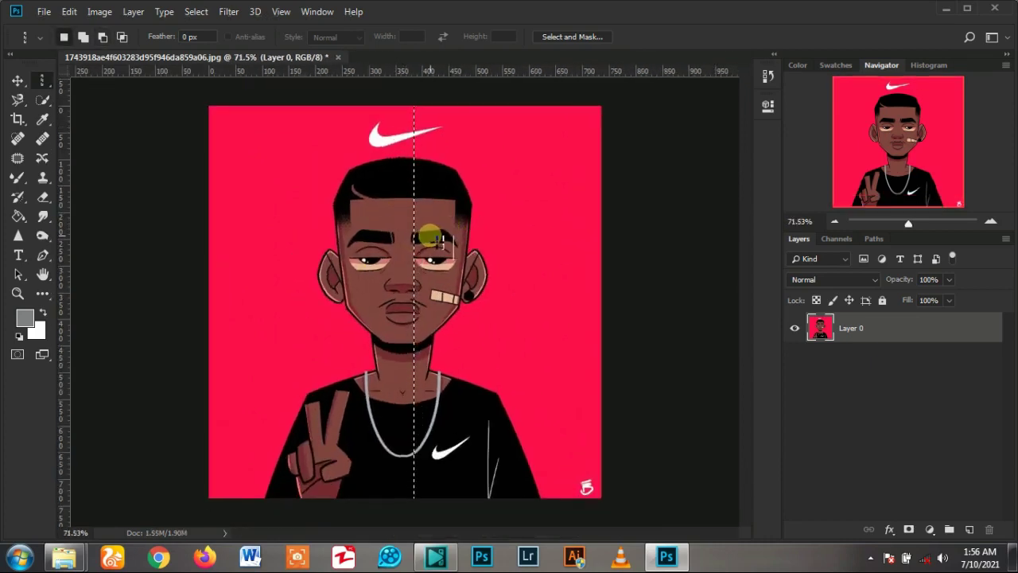
{"action": "key", "text": "ctrl+j"}
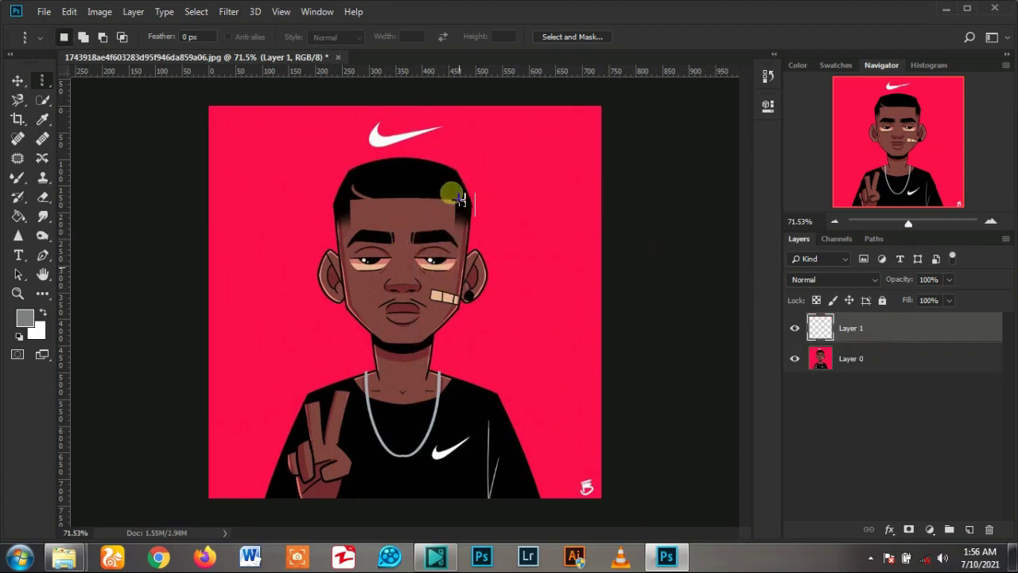
Switch to the Move tool and hide the Layer 0 portrait.
{"action": "left_click", "coordinate": [16, 80]}
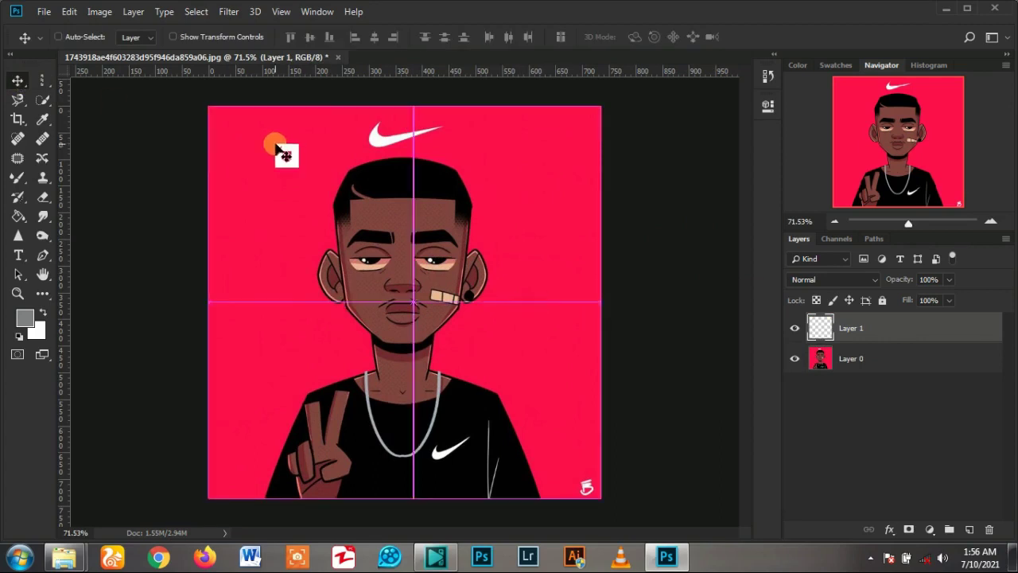
{"action": "key", "text": "ctrl+t"}
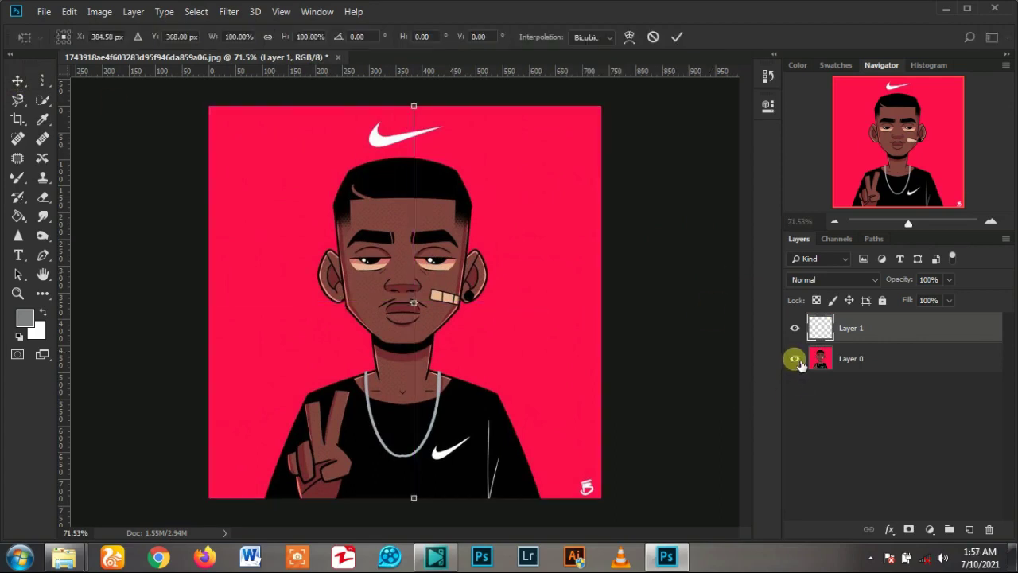
{"action": "key", "text": "Return"}
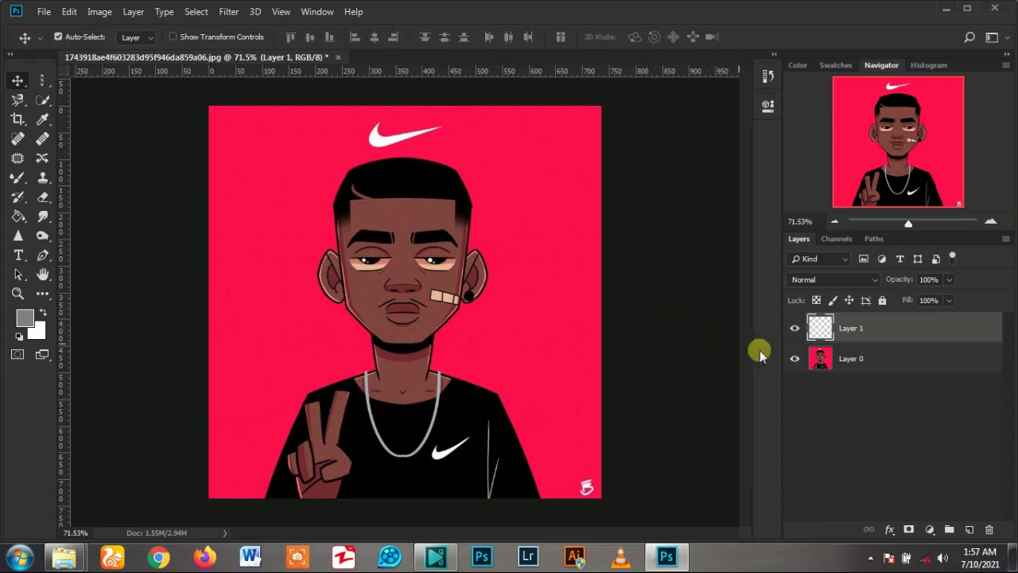
{"action": "left_click", "coordinate": [794, 359]}
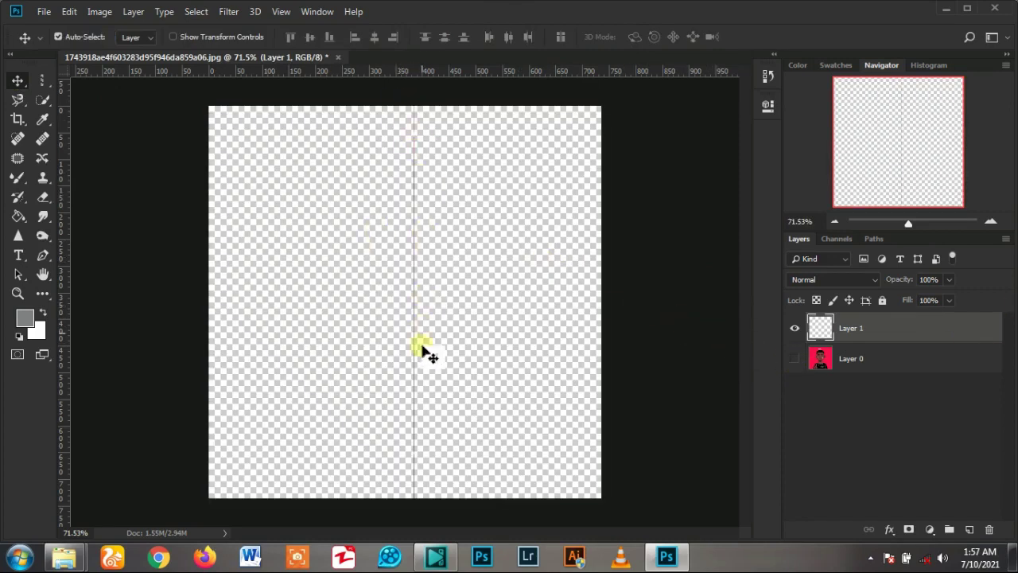
Free-transform the column, stretching it sideways into a wide band of colour streaks.
{"action": "key", "text": "ctrl+t"}
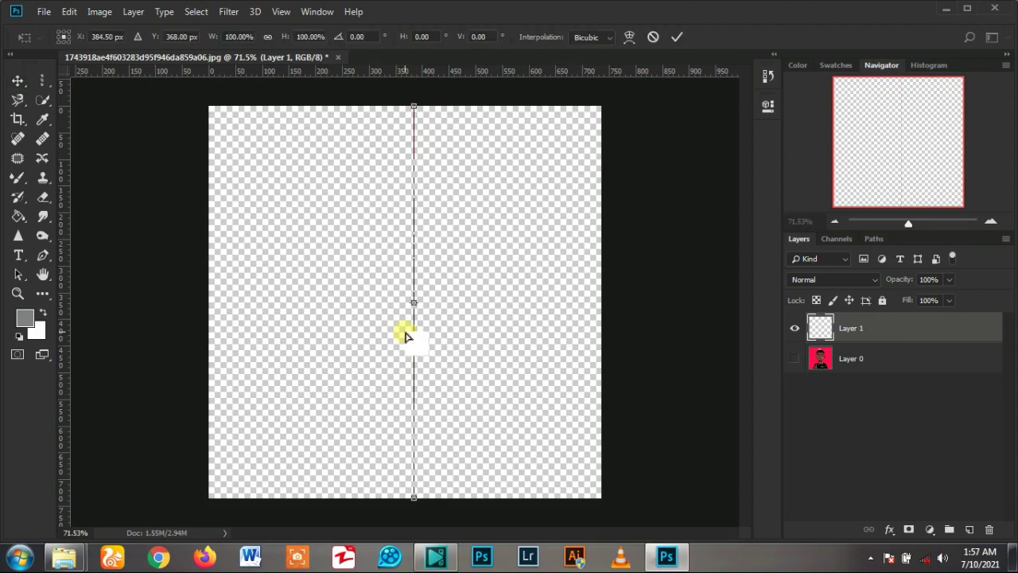
{"action": "left_click_drag", "start_coordinate": [469, 312], "coordinate": [528, 316]}
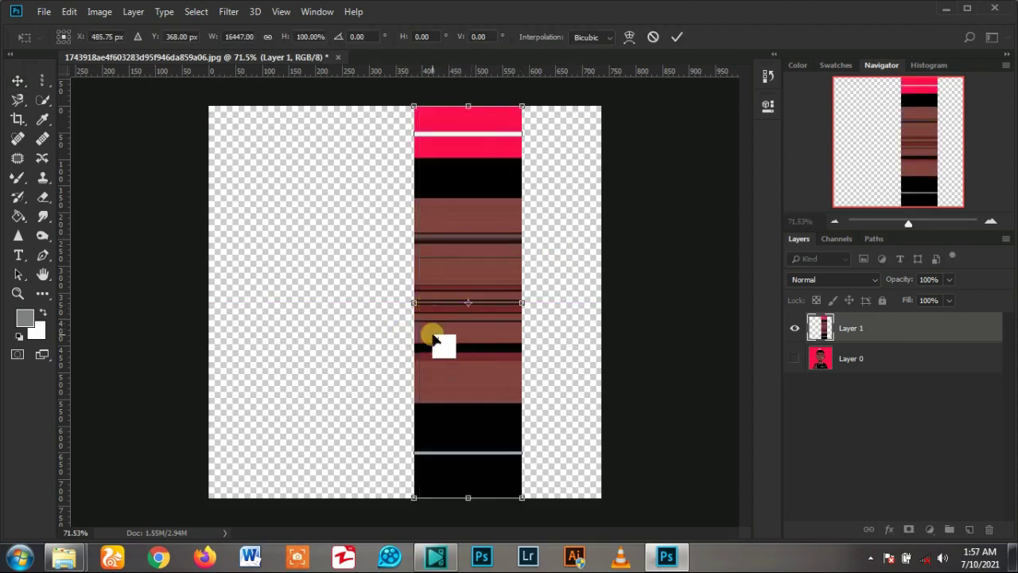
{"action": "key", "text": "Return"}
{"action": "scroll", "coordinate": [454, 314], "scroll_direction": "up", "scroll_amount": 2}
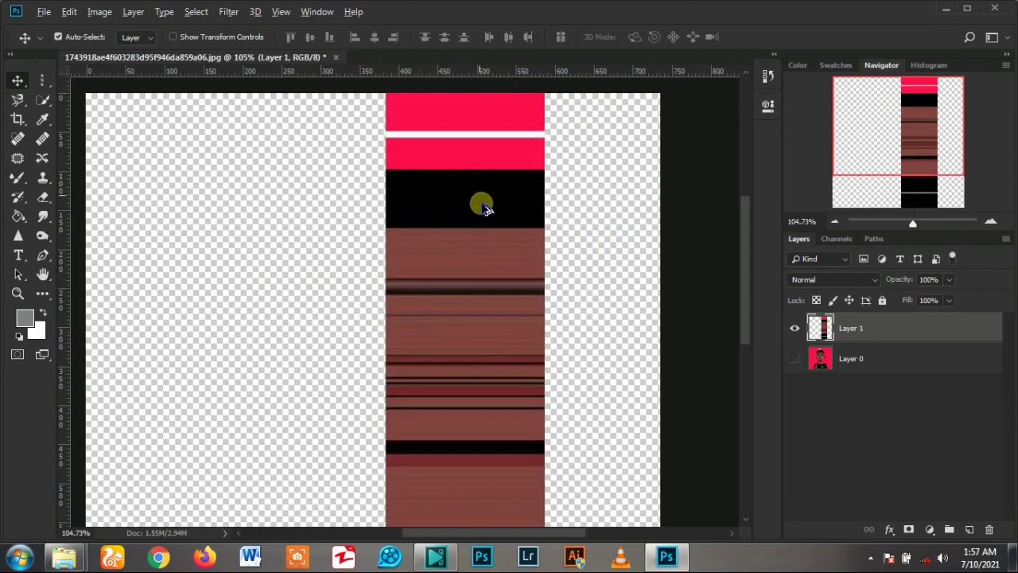
{"action": "scroll", "coordinate": [489, 271], "scroll_direction": "down", "scroll_amount": 2}
{"action": "scroll", "coordinate": [488, 271], "scroll_direction": "down", "scroll_amount": 1}
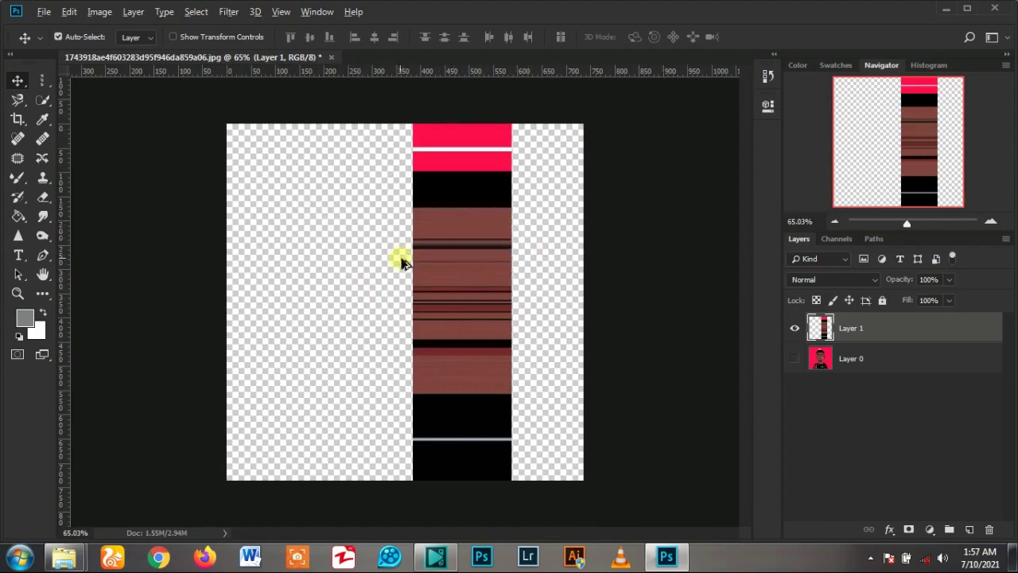
{"action": "scroll", "coordinate": [411, 268], "scroll_direction": "down", "scroll_amount": 4}
{"action": "scroll", "coordinate": [437, 175], "scroll_direction": "up", "scroll_amount": 2}
{"action": "scroll", "coordinate": [449, 187], "scroll_direction": "up", "scroll_amount": 2}
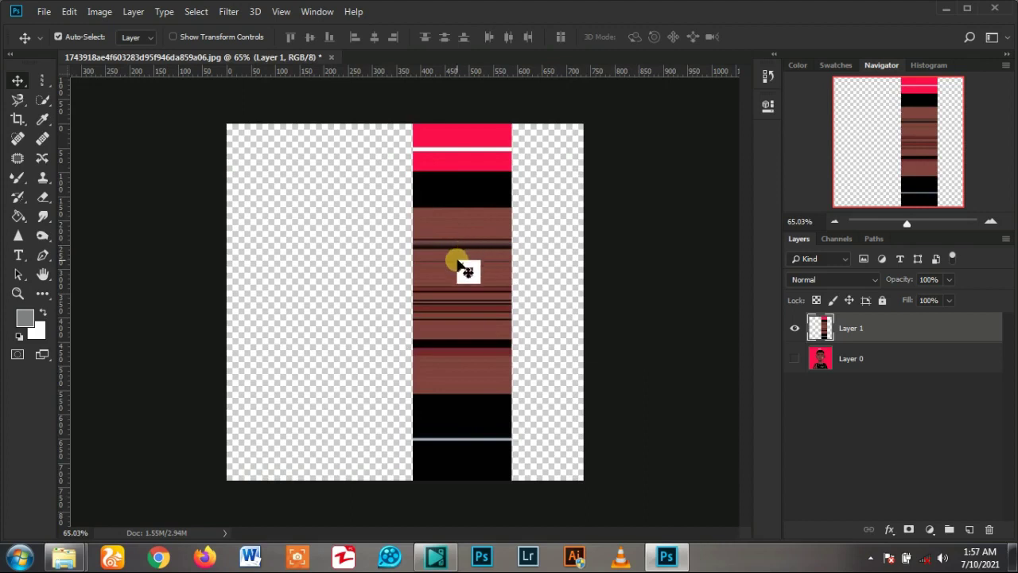
Delete the streak layer, show Layer 0, and try a Single Row Marquee selection at forehead level.
{"action": "key", "text": "Delete"}
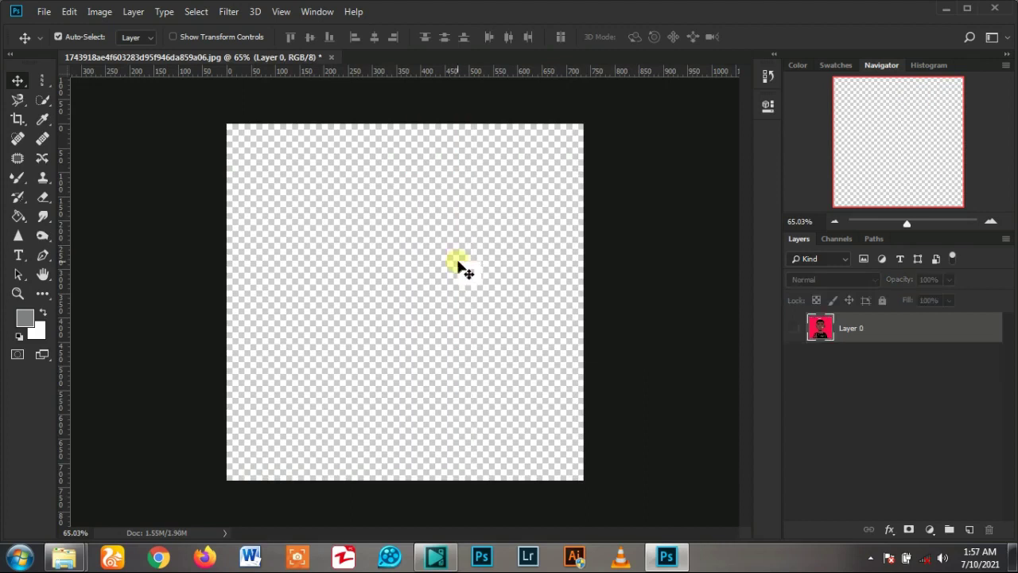
{"action": "left_click", "coordinate": [795, 328]}
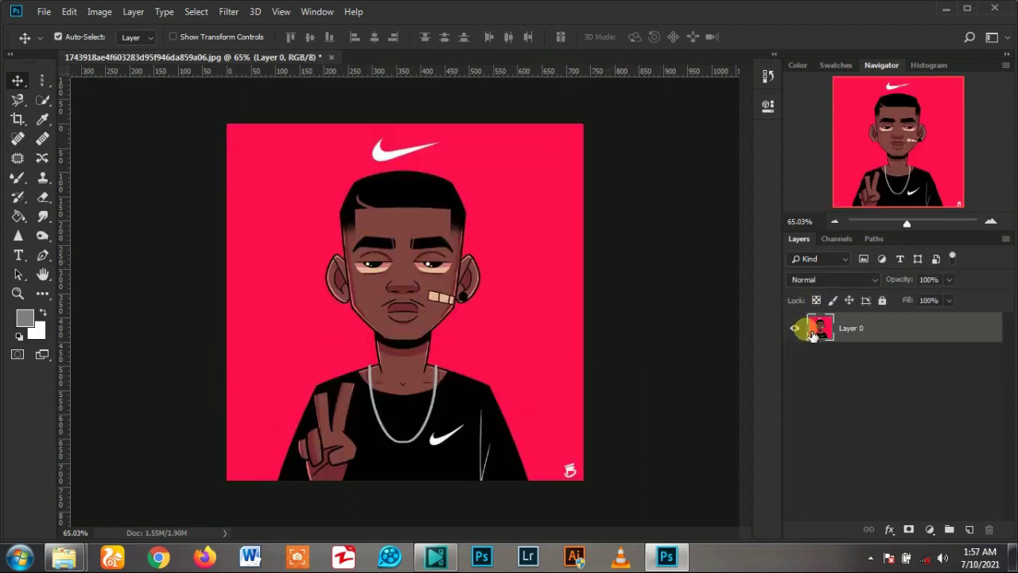
{"action": "left_click_drag", "start_coordinate": [32, 89], "coordinate": [103, 97]}
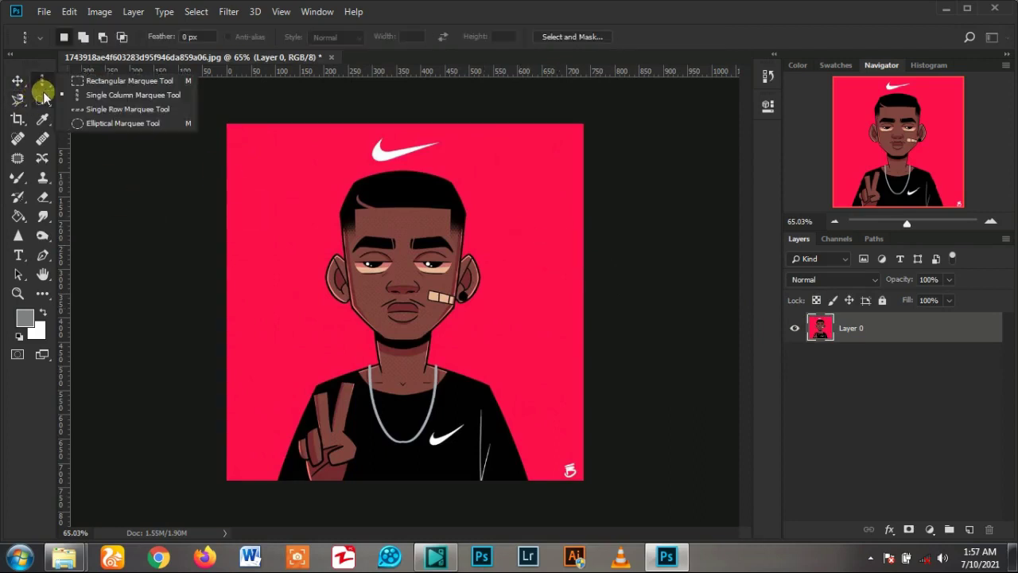
{"action": "left_click", "coordinate": [111, 113]}
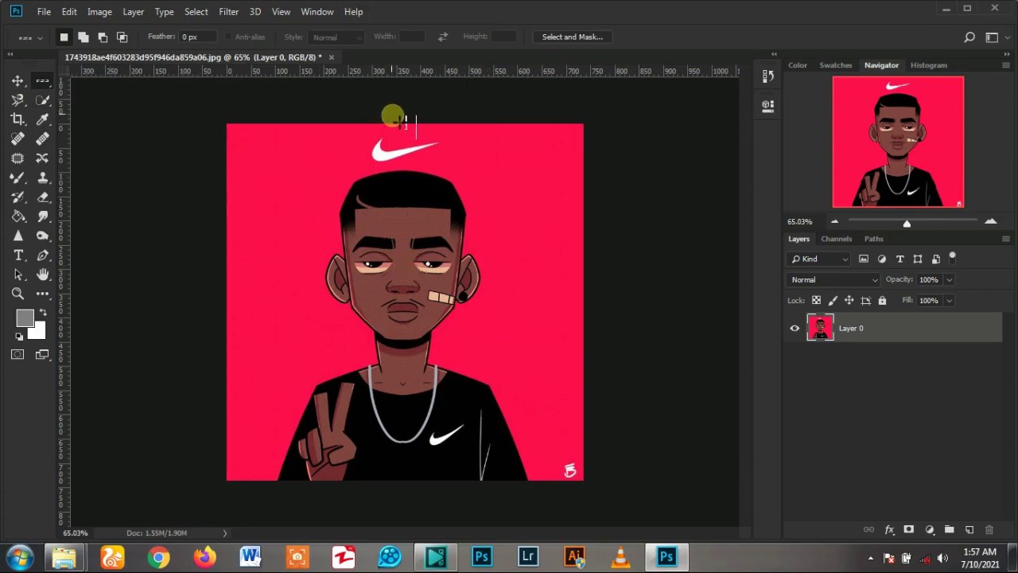
{"action": "left_click", "coordinate": [357, 282]}
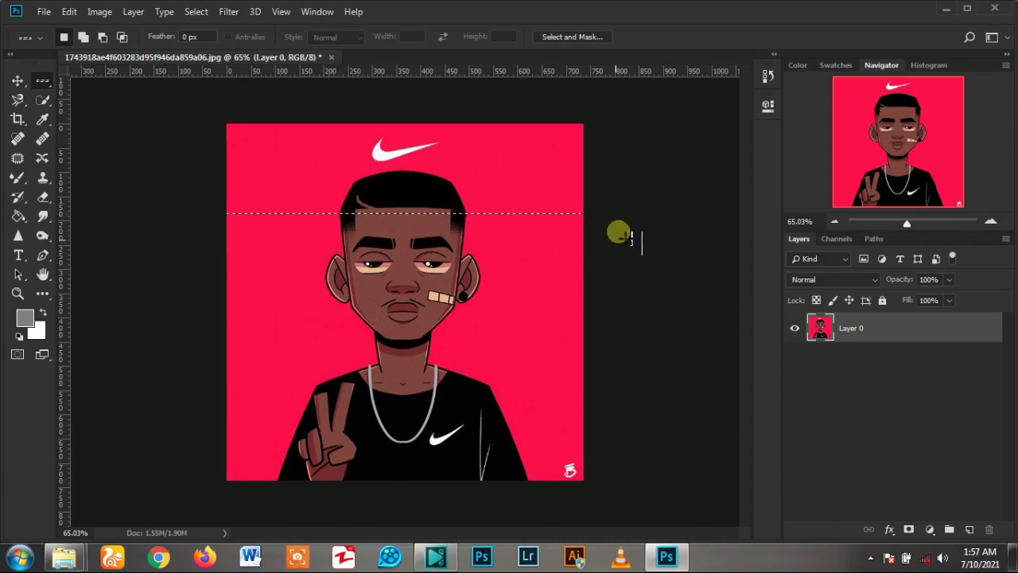
{"action": "left_click", "coordinate": [552, 223]}
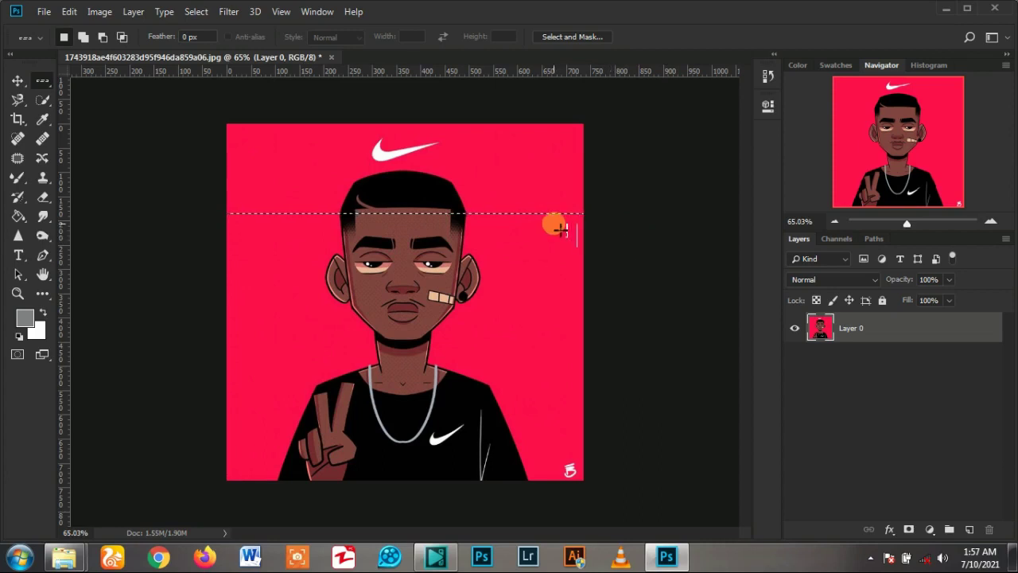
Draw an elliptical marquee around the head and copy it to a new layer with Layer Via Copy.
{"action": "right_click", "coordinate": [43, 81]}
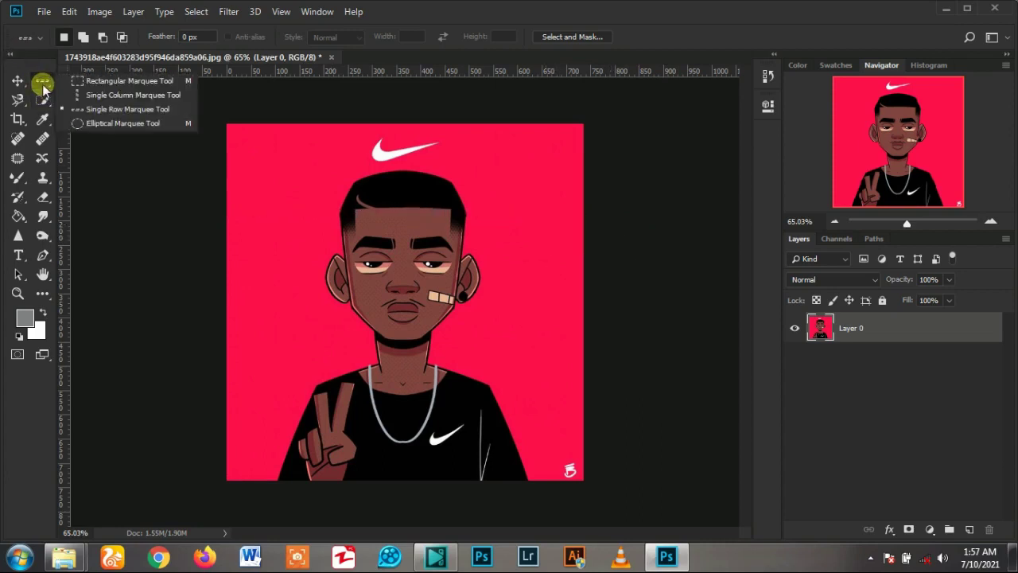
{"action": "left_click", "coordinate": [137, 126]}
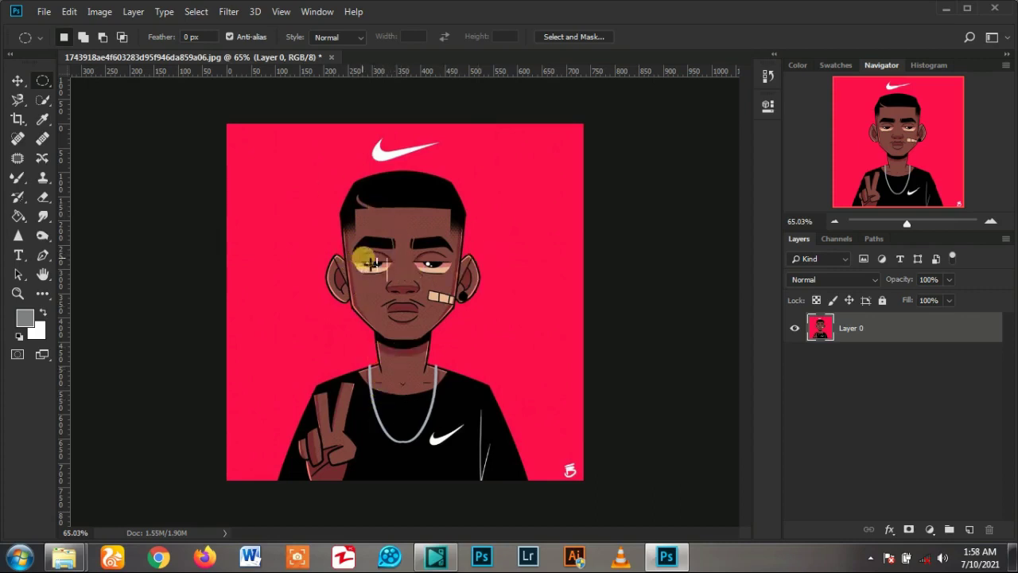
{"action": "mouse_move", "coordinate": [400, 273]}
{"action": "left_mouse_down"}
{"action": "mouse_move", "coordinate": [531, 470]}
{"action": "mouse_move", "coordinate": [504, 432]}
{"action": "left_mouse_up"}
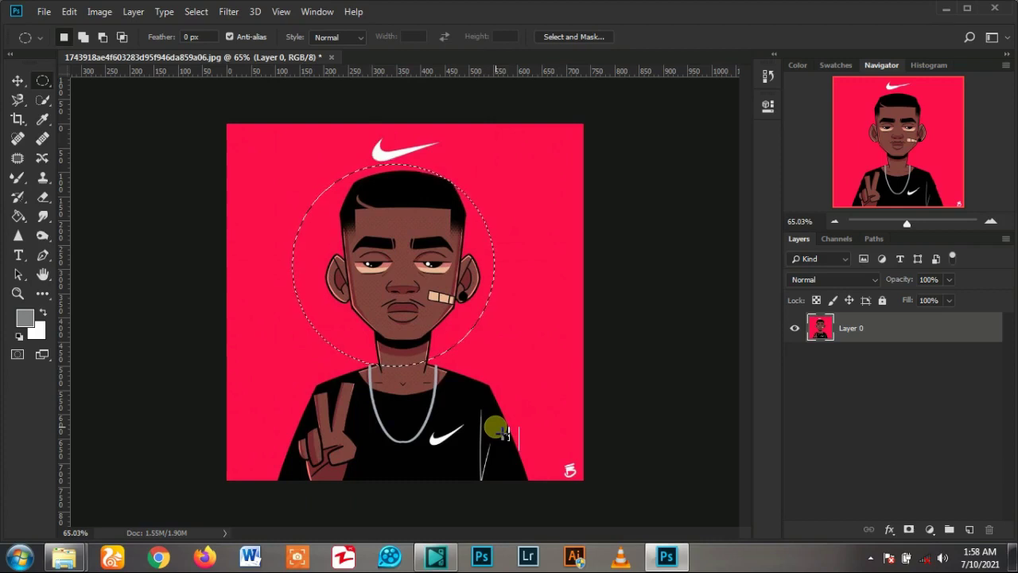
{"action": "left_click_drag", "start_coordinate": [504, 432], "coordinate": [503, 432]}
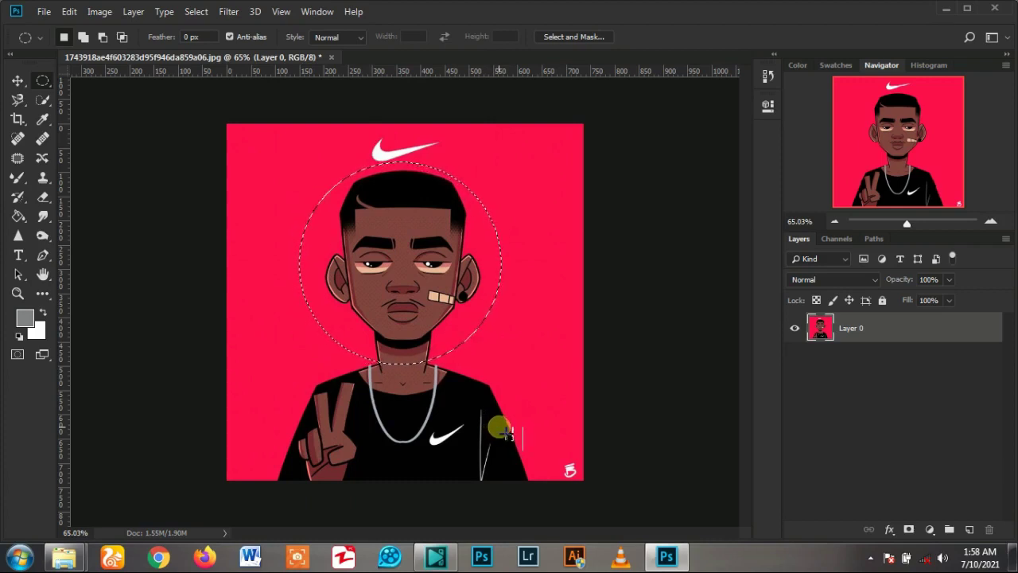
{"action": "right_click", "coordinate": [453, 357]}
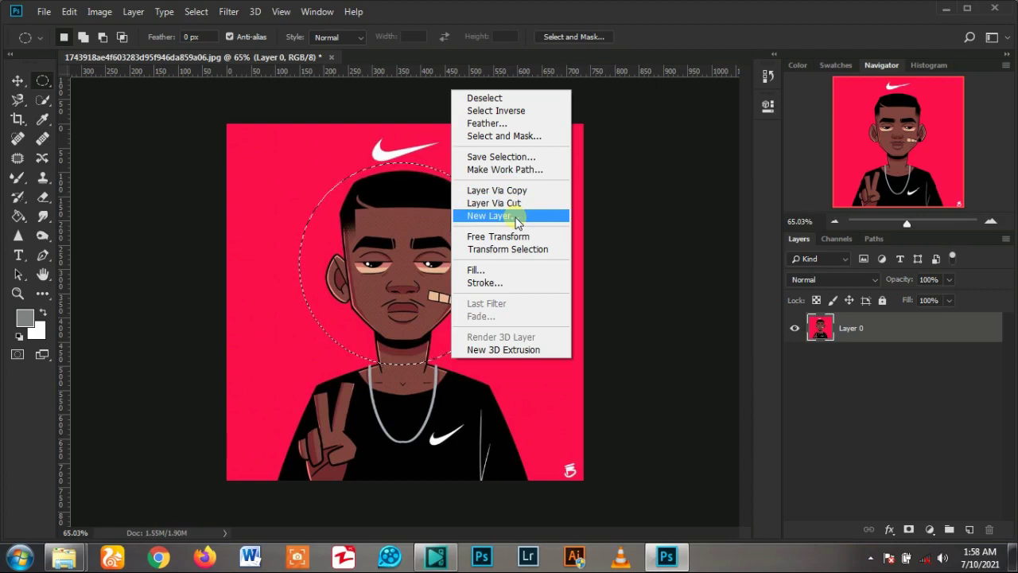
{"action": "right_click", "coordinate": [430, 255]}
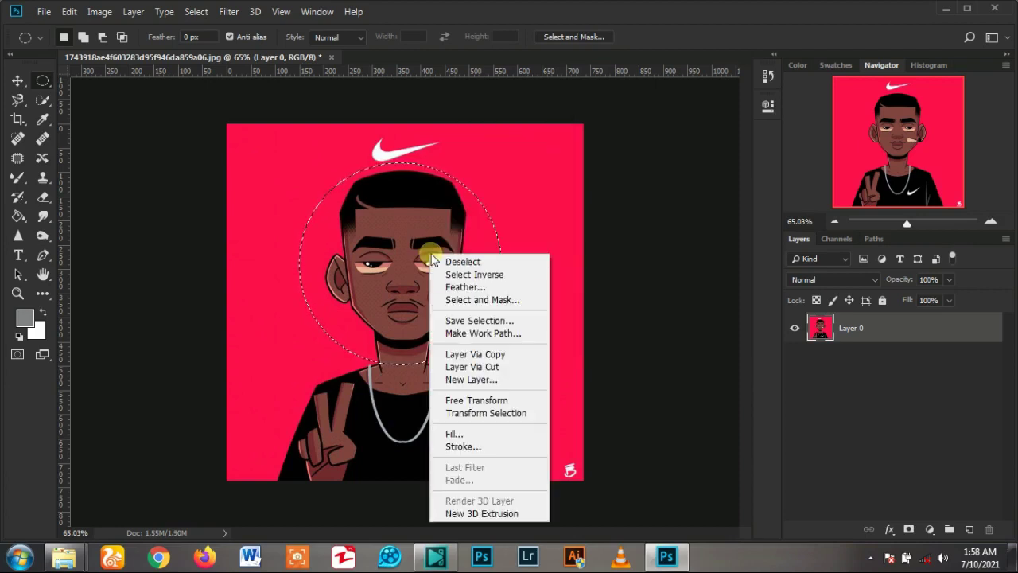
{"action": "left_click", "coordinate": [469, 356]}
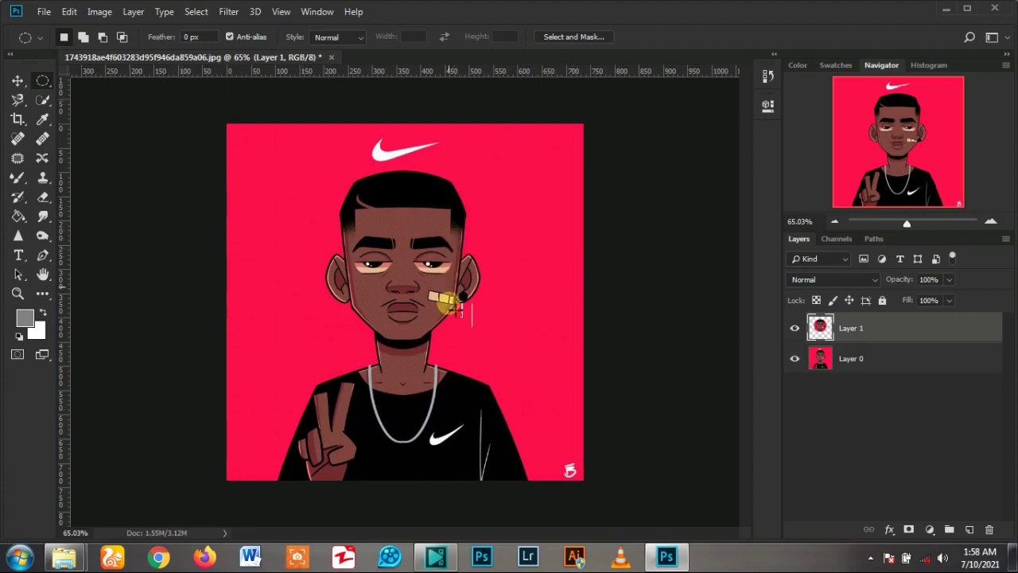
Hide Layer 0 to view the head copy alone, then hide Layer 1 too.
{"action": "left_click", "coordinate": [797, 360]}
{"action": "scroll", "coordinate": [388, 258], "scroll_direction": "up", "scroll_amount": 1}
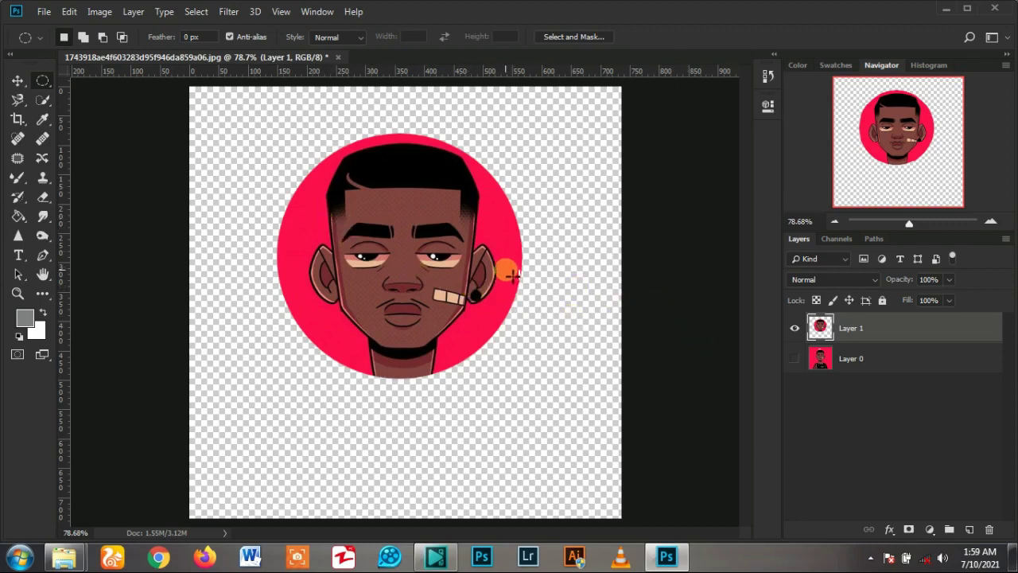
{"action": "right_click", "coordinate": [42, 82]}
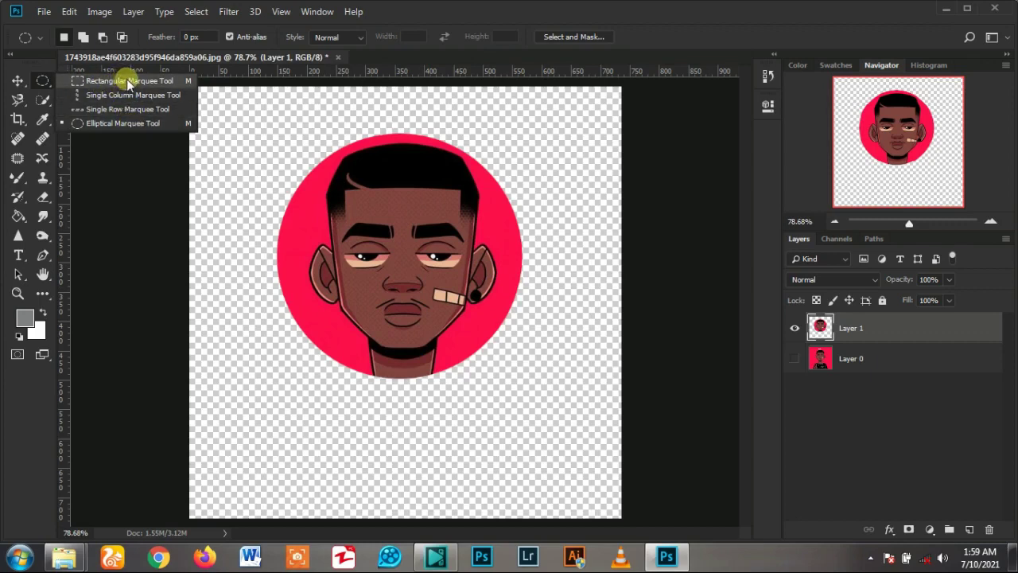
{"action": "left_click", "coordinate": [128, 124]}
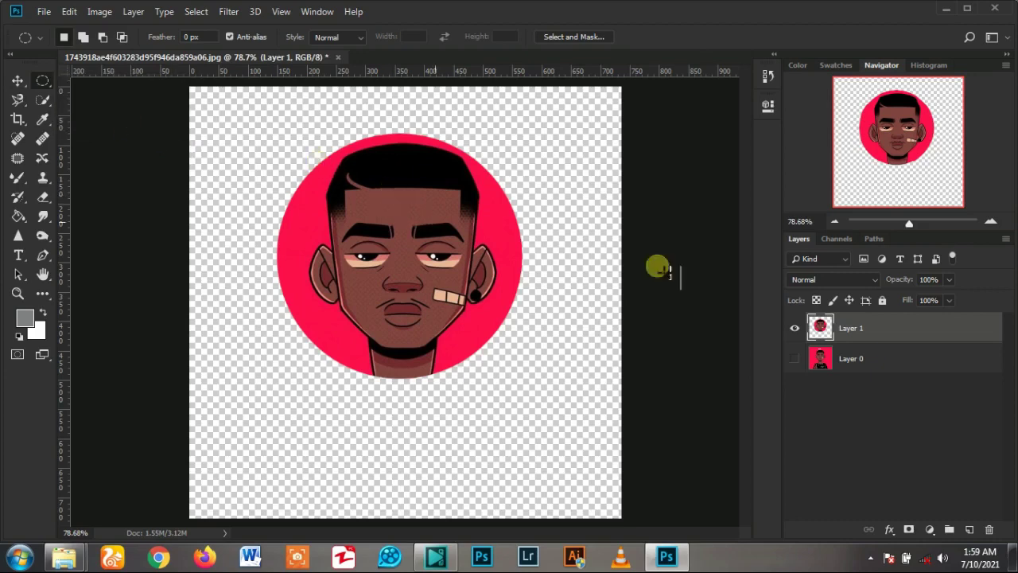
{"action": "left_click", "coordinate": [794, 329]}
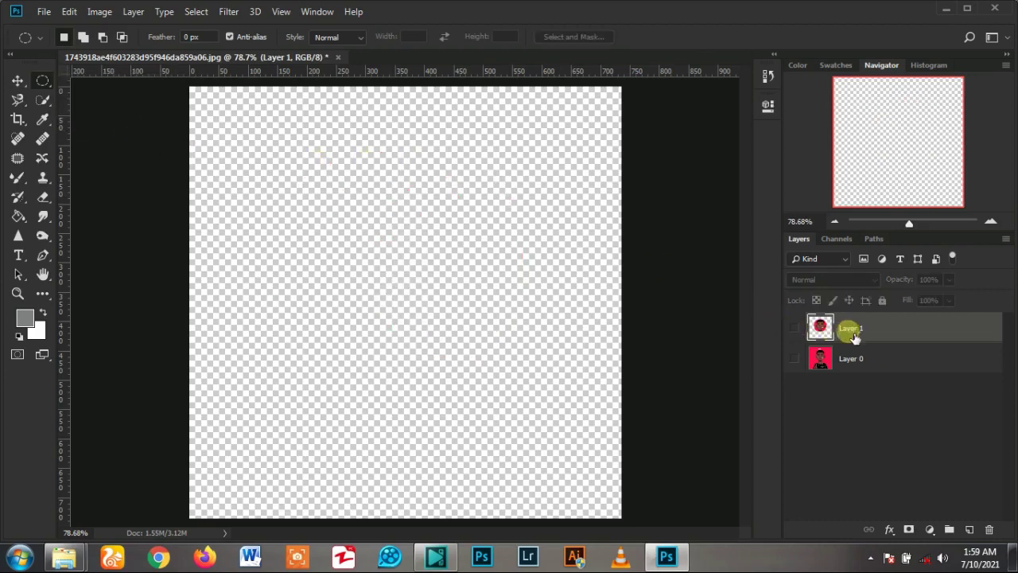
Delete Layer 1, show Layer 0 again, and practise drawing and clearing three elliptical marquees.
{"action": "left_click_drag", "start_coordinate": [853, 337], "coordinate": [990, 530]}
{"action": "left_click", "coordinate": [794, 328]}
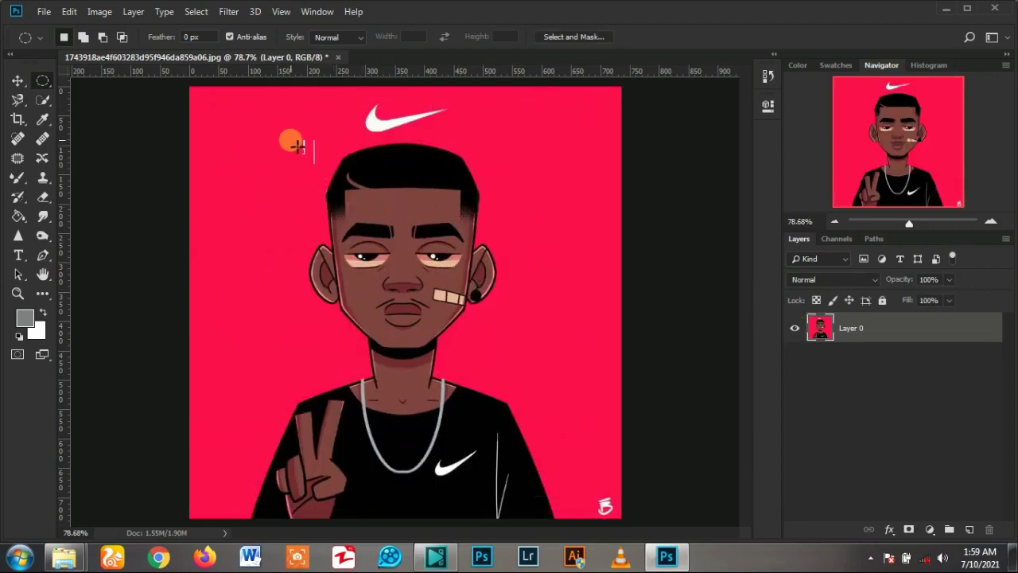
{"action": "left_click_drag", "start_coordinate": [297, 147], "coordinate": [419, 202]}
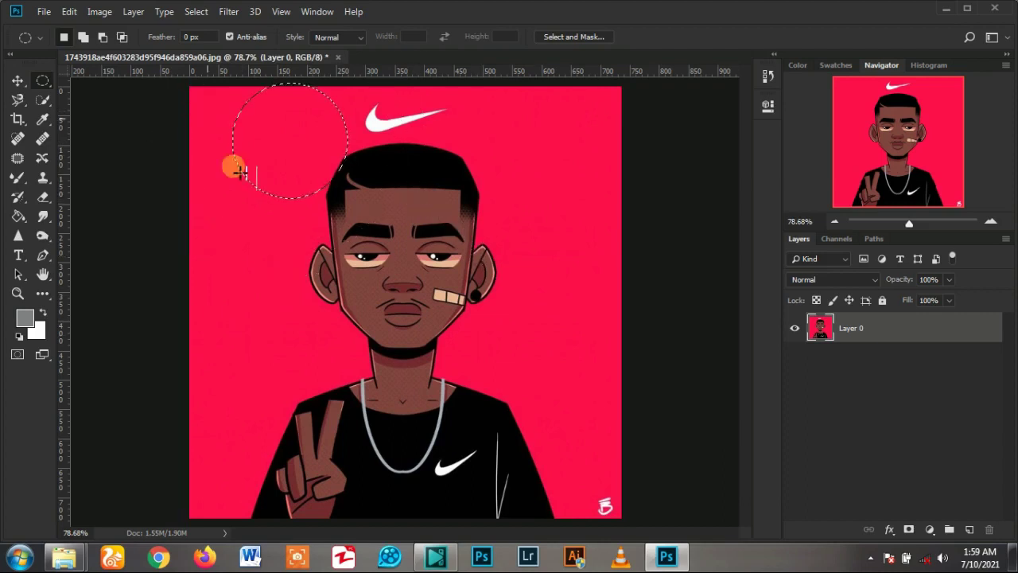
{"action": "left_click", "coordinate": [322, 205]}
{"action": "left_click_drag", "start_coordinate": [273, 155], "coordinate": [584, 375]}
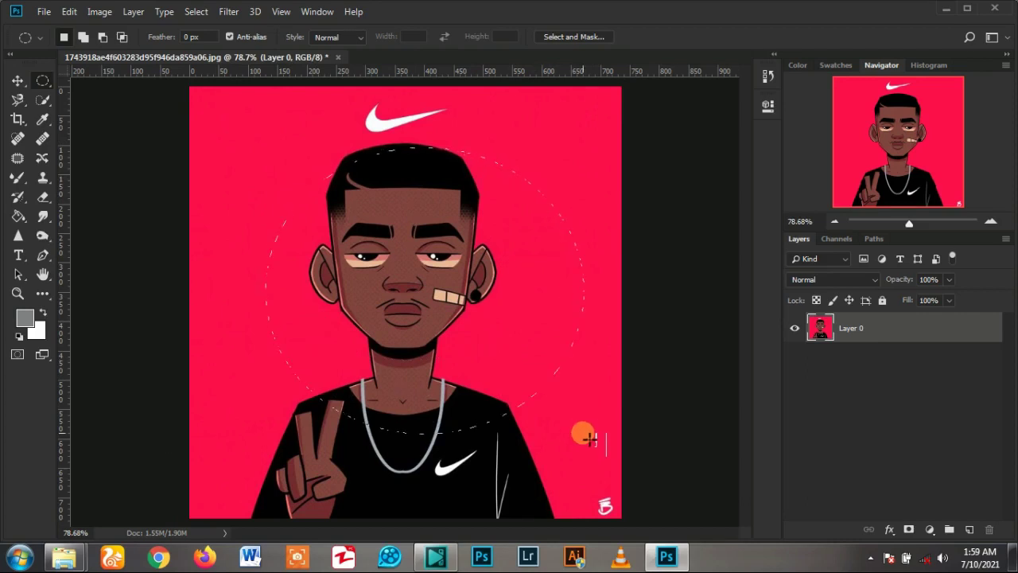
{"action": "mouse_move", "coordinate": [585, 376]}
{"action": "left_mouse_down"}
{"action": "mouse_move", "coordinate": [485, 313]}
{"action": "mouse_move", "coordinate": [457, 188]}
{"action": "mouse_move", "coordinate": [587, 299]}
{"action": "mouse_move", "coordinate": [553, 414]}
{"action": "mouse_move", "coordinate": [523, 114]}
{"action": "mouse_move", "coordinate": [546, 363]}
{"action": "left_mouse_up"}
{"action": "left_click", "coordinate": [546, 363]}
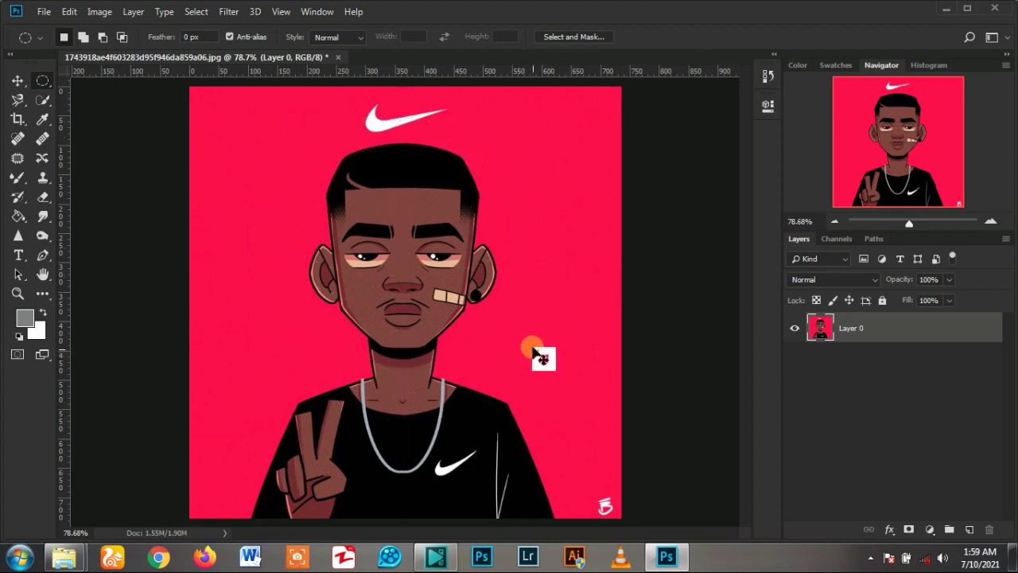
{"action": "left_click_drag", "start_coordinate": [323, 159], "coordinate": [476, 313]}
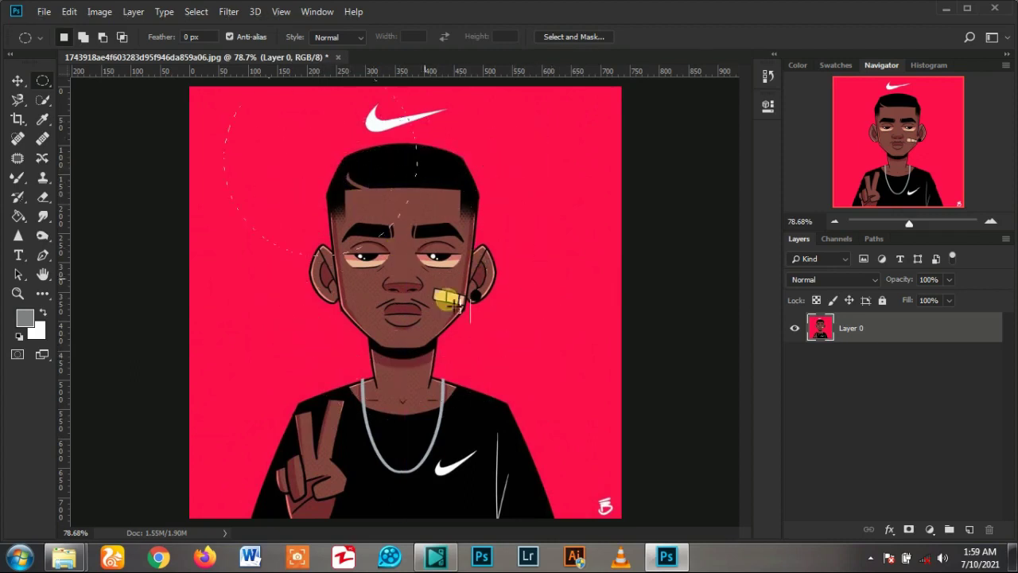
{"action": "left_click", "coordinate": [474, 283]}
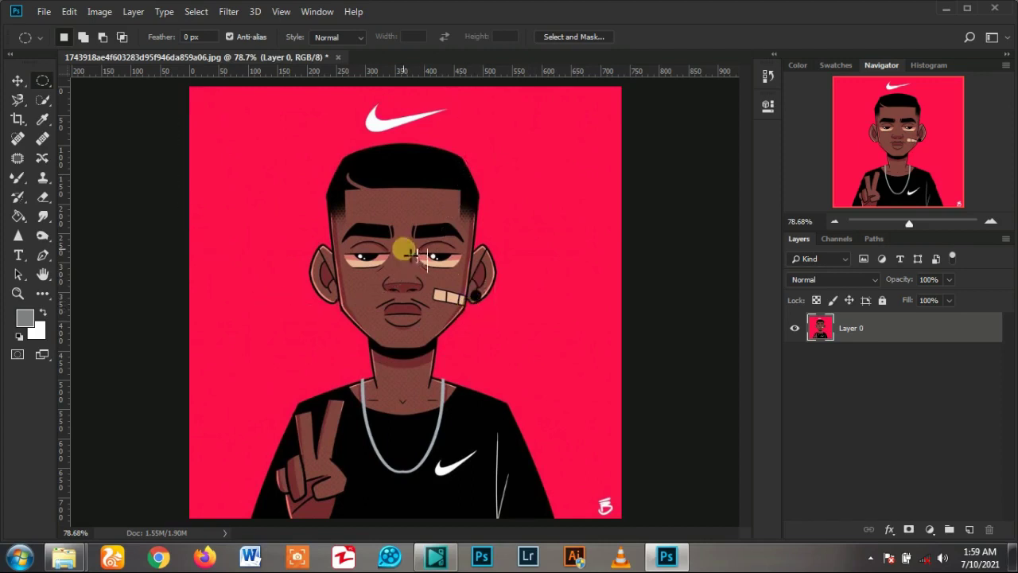
Choose the freehand Lasso Tool from the lasso flyout.
{"action": "left_click", "coordinate": [20, 100]}
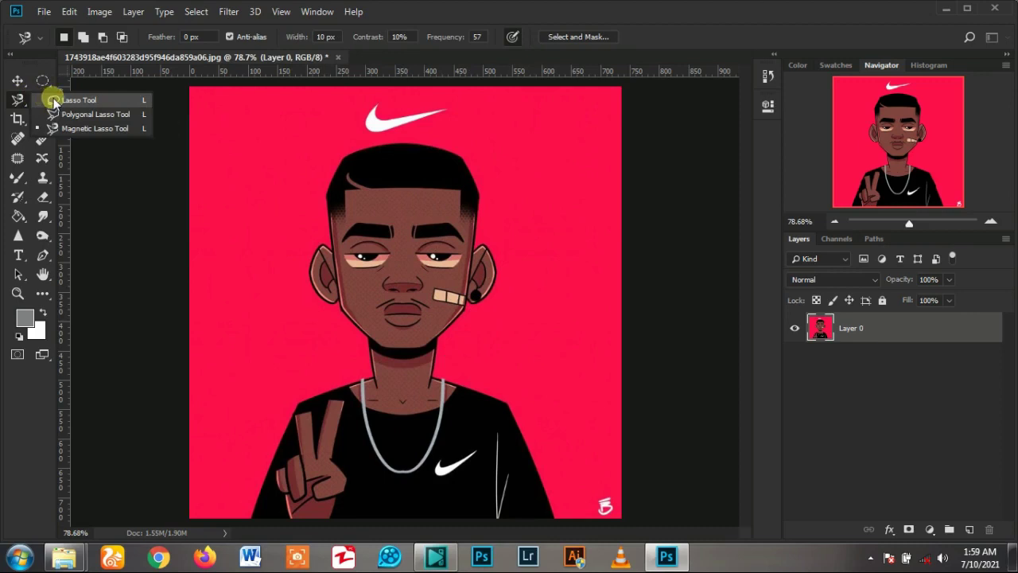
{"action": "left_click", "coordinate": [55, 101]}
{"action": "left_click", "coordinate": [18, 100]}
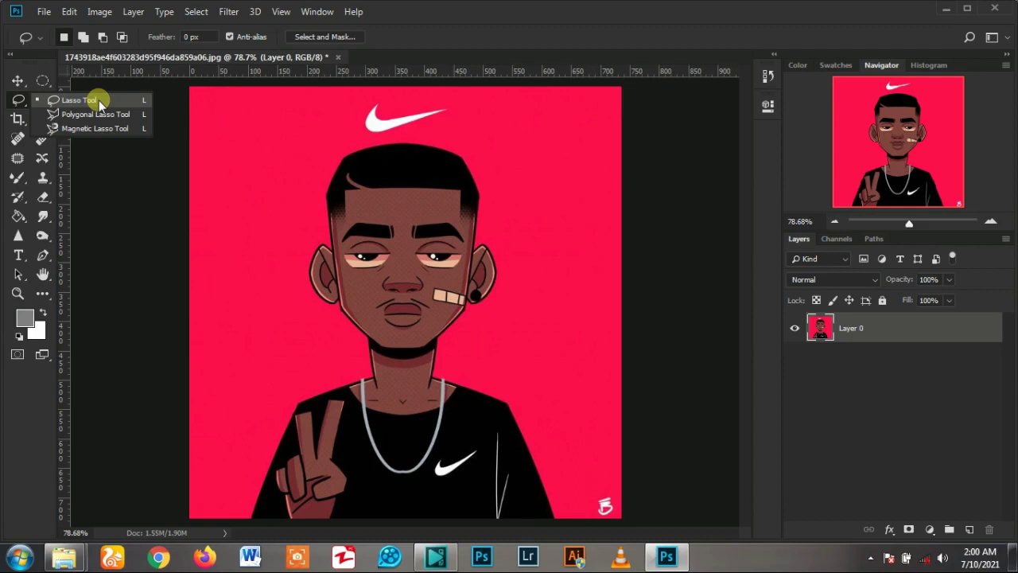
{"action": "left_click", "coordinate": [102, 100]}
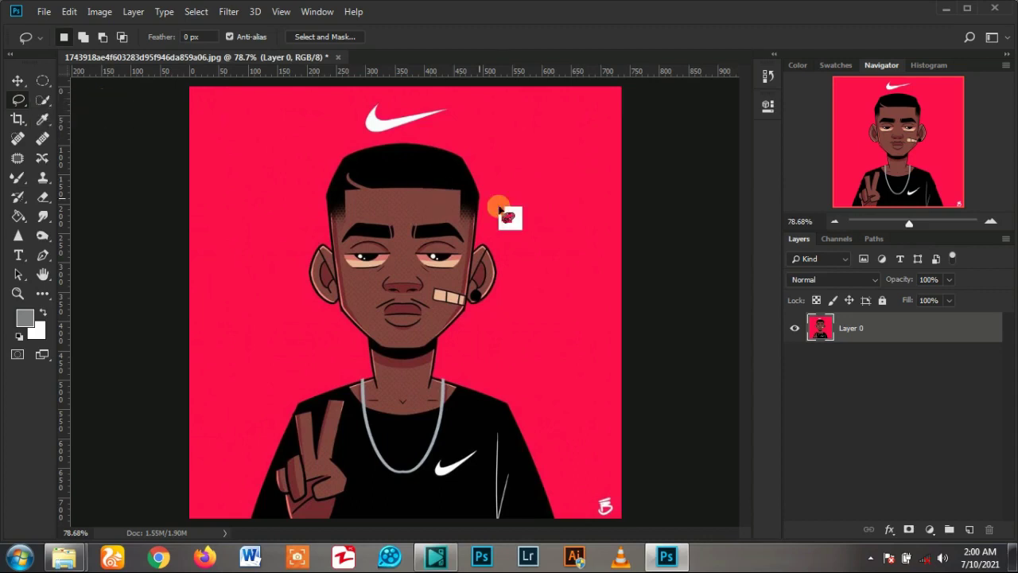
{"action": "scroll", "coordinate": [370, 239], "scroll_direction": "down", "scroll_amount": 1}
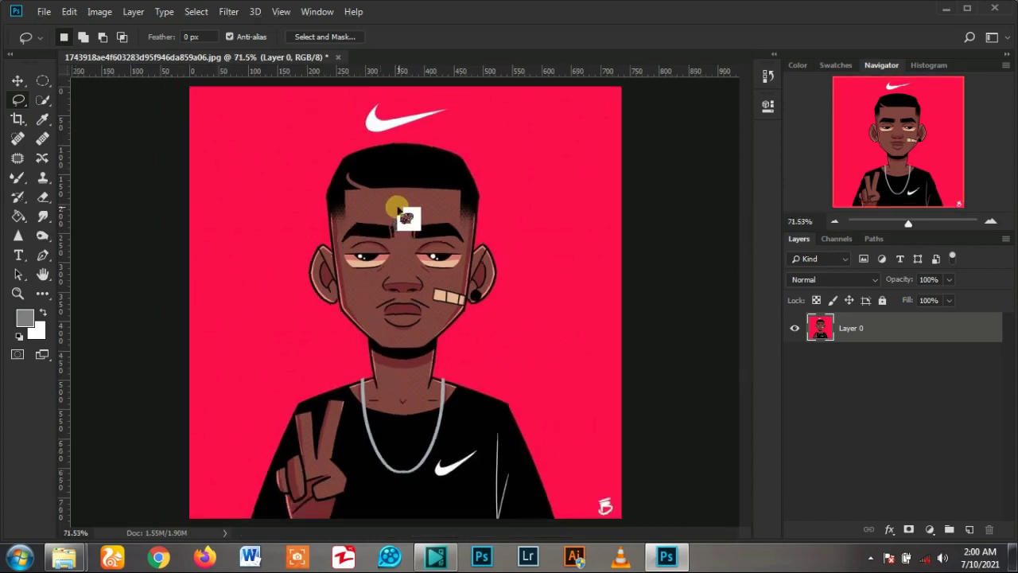
{"action": "scroll", "coordinate": [398, 212], "scroll_direction": "down", "scroll_amount": 1}
{"action": "scroll", "coordinate": [325, 228], "scroll_direction": "up", "scroll_amount": 1}
Draw a freehand loop around the white Nike swoosh above the head.
{"action": "mouse_move", "coordinate": [360, 98]}
{"action": "left_mouse_down"}
{"action": "mouse_move", "coordinate": [456, 116]}
{"action": "mouse_move", "coordinate": [357, 141]}
{"action": "left_mouse_up"}
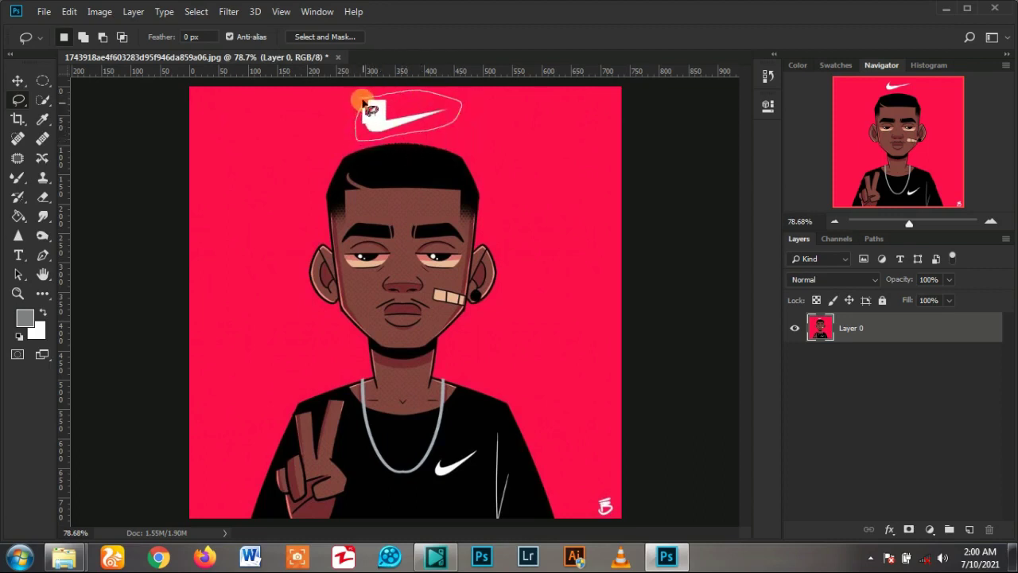
{"action": "left_click_drag", "start_coordinate": [362, 103], "coordinate": [363, 103]}
{"action": "scroll", "coordinate": [398, 79], "scroll_direction": "up", "scroll_amount": 2}
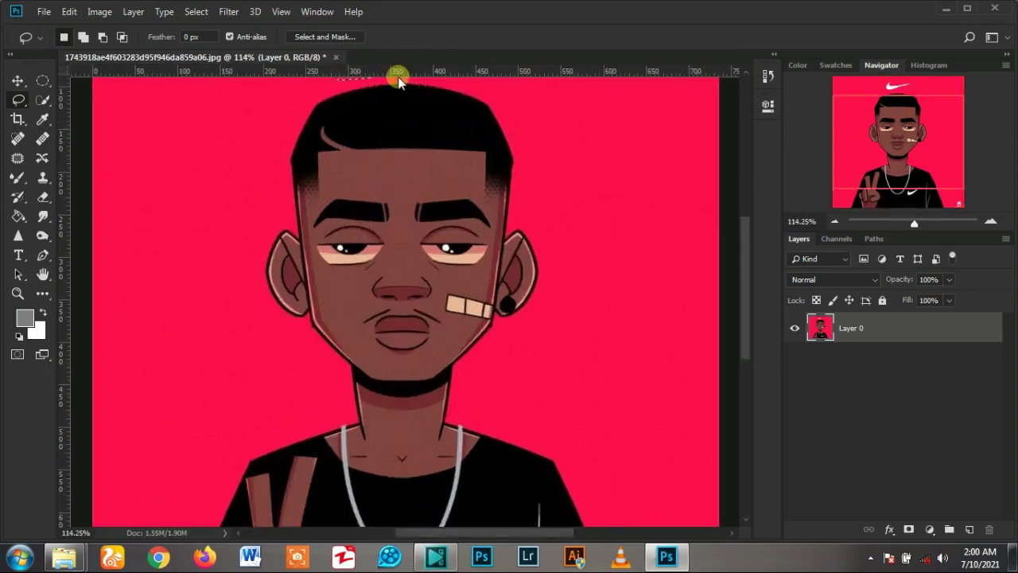
{"action": "scroll", "coordinate": [413, 92], "scroll_direction": "up", "scroll_amount": 4}
{"action": "scroll", "coordinate": [613, 204], "scroll_direction": "up", "scroll_amount": 1}
{"action": "scroll", "coordinate": [368, 239], "scroll_direction": "down", "scroll_amount": 1}
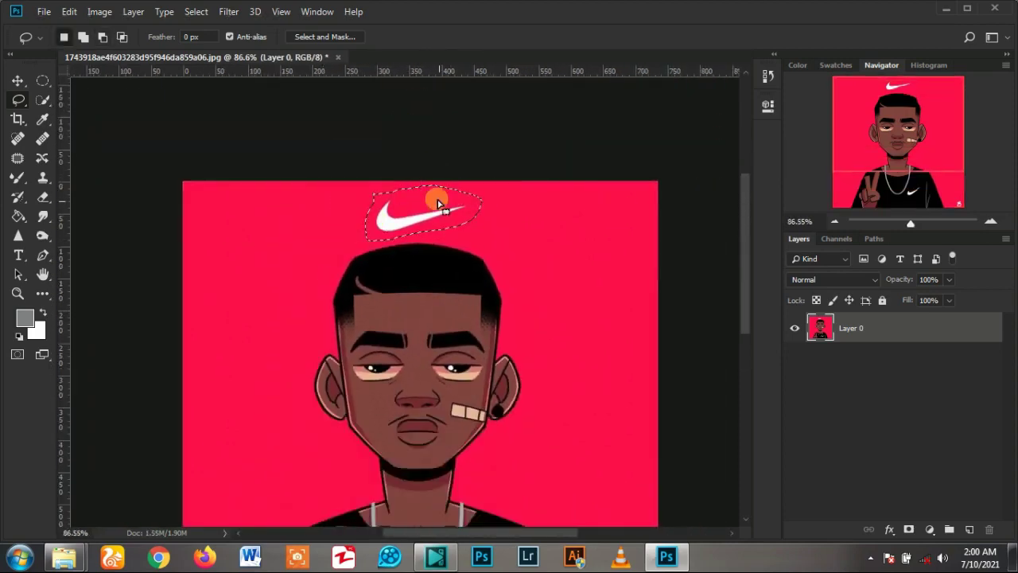
{"action": "scroll", "coordinate": [421, 144], "scroll_direction": "down", "scroll_amount": 1}
{"action": "scroll", "coordinate": [382, 106], "scroll_direction": "down", "scroll_amount": 1}
{"action": "scroll", "coordinate": [382, 107], "scroll_direction": "up", "scroll_amount": 2}
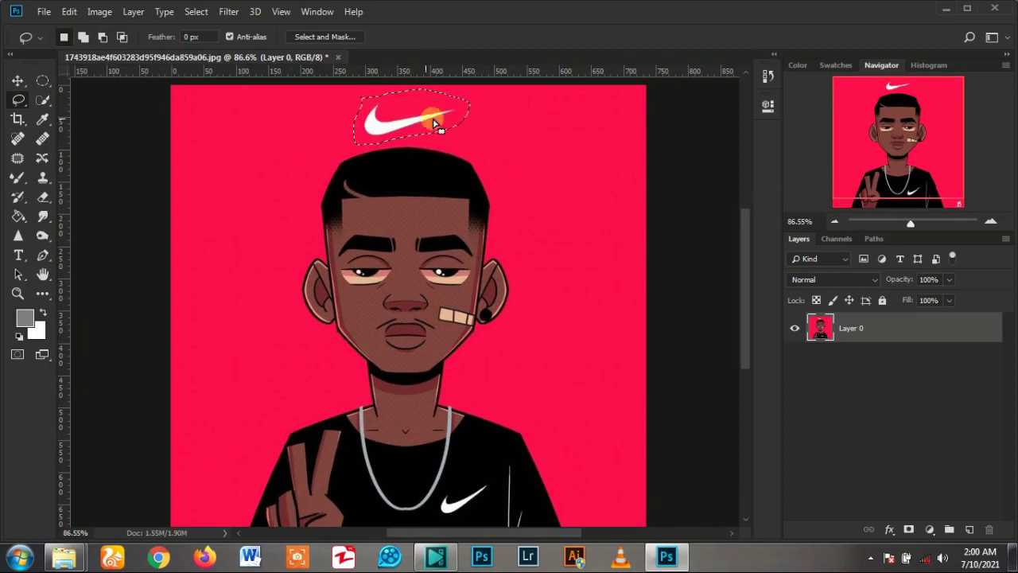
{"action": "scroll", "coordinate": [434, 124], "scroll_direction": "up", "scroll_amount": 1}
{"action": "scroll", "coordinate": [347, 120], "scroll_direction": "up", "scroll_amount": 1}
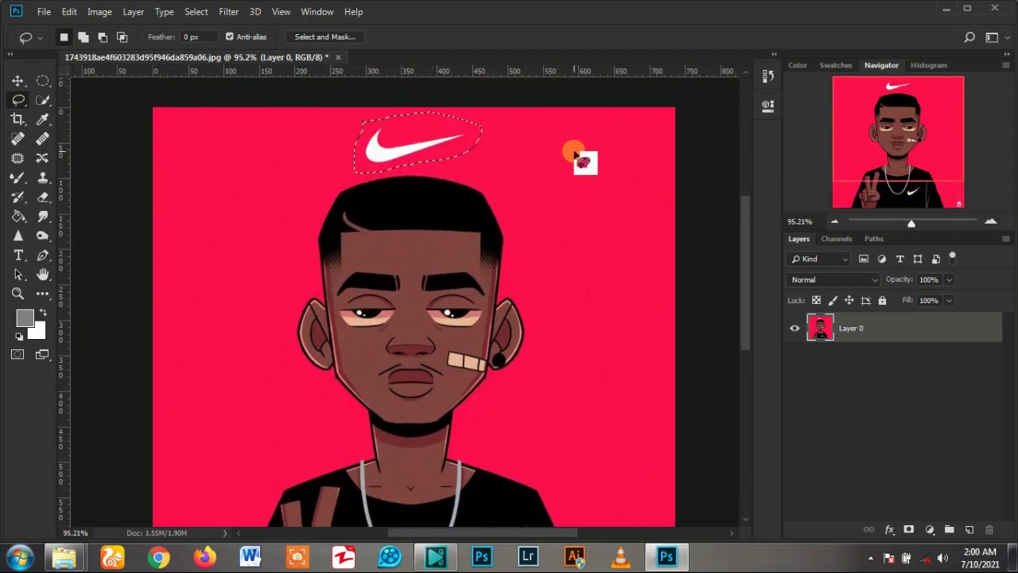
{"action": "right_click", "coordinate": [18, 99]}
{"action": "left_click", "coordinate": [56, 98]}
{"action": "right_click", "coordinate": [414, 144]}
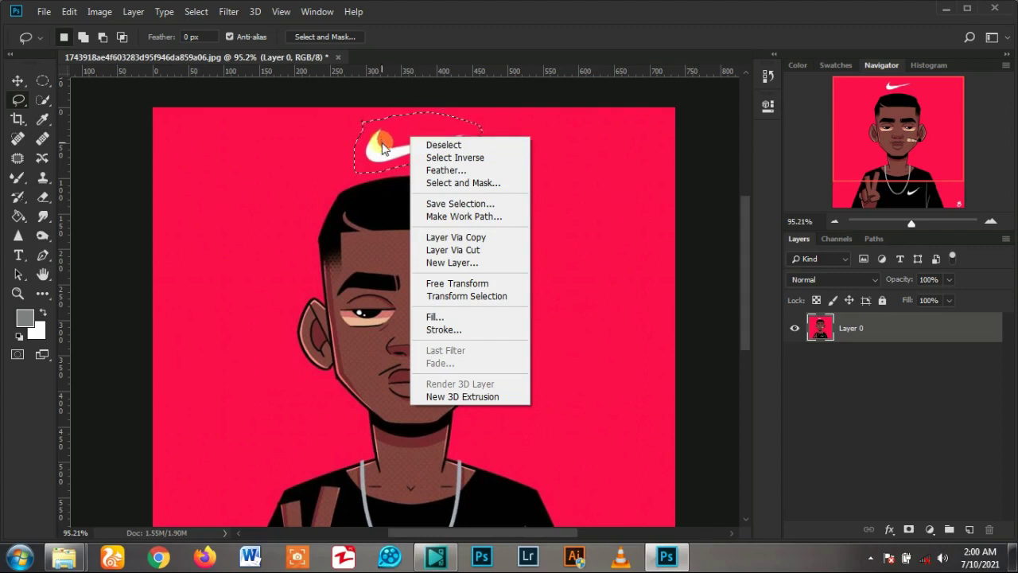
{"action": "left_click", "coordinate": [439, 317]}
{"action": "left_click_drag", "start_coordinate": [439, 102], "coordinate": [532, 118]}
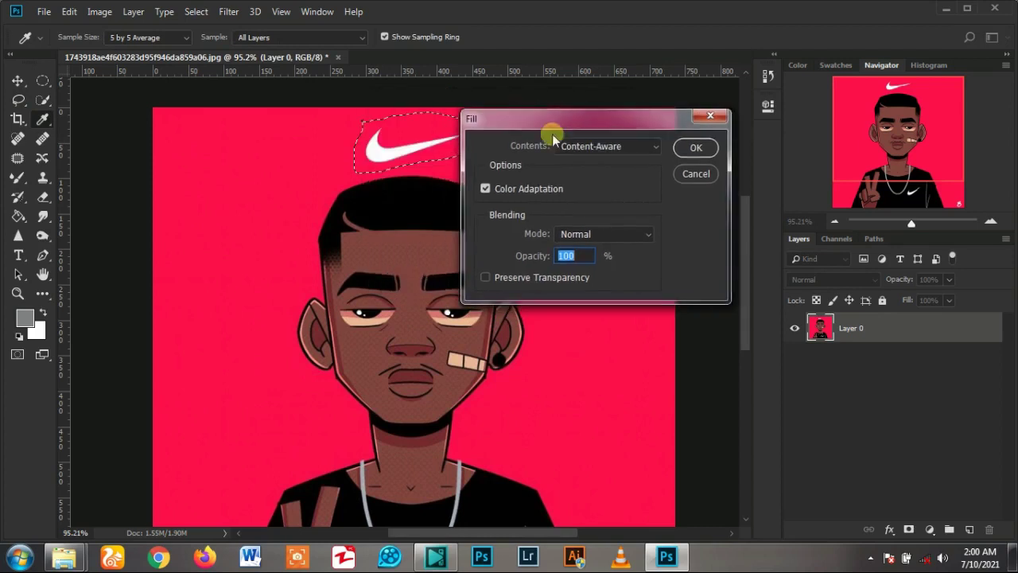
{"action": "left_click", "coordinate": [597, 148]}
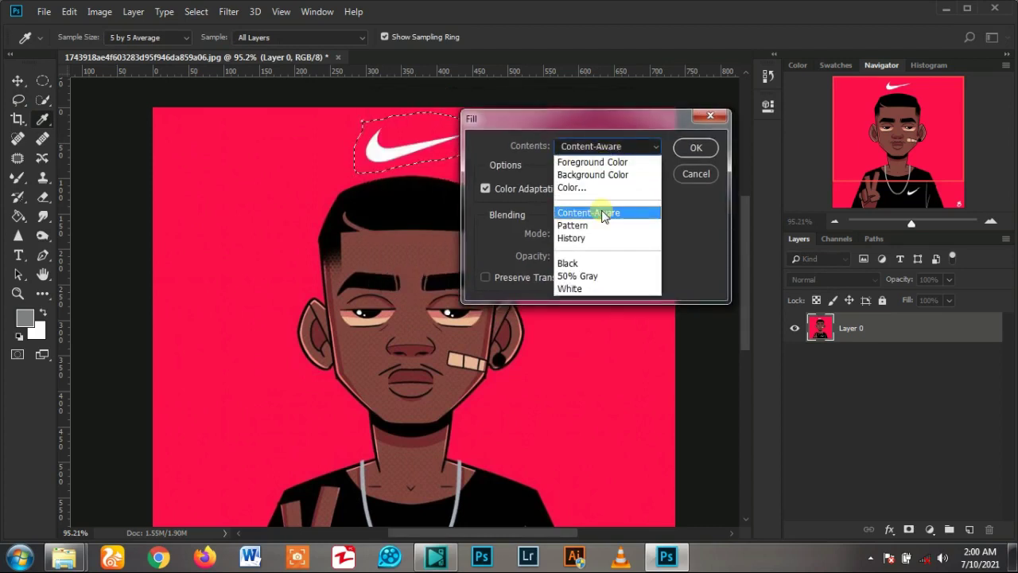
{"action": "left_click", "coordinate": [600, 163]}
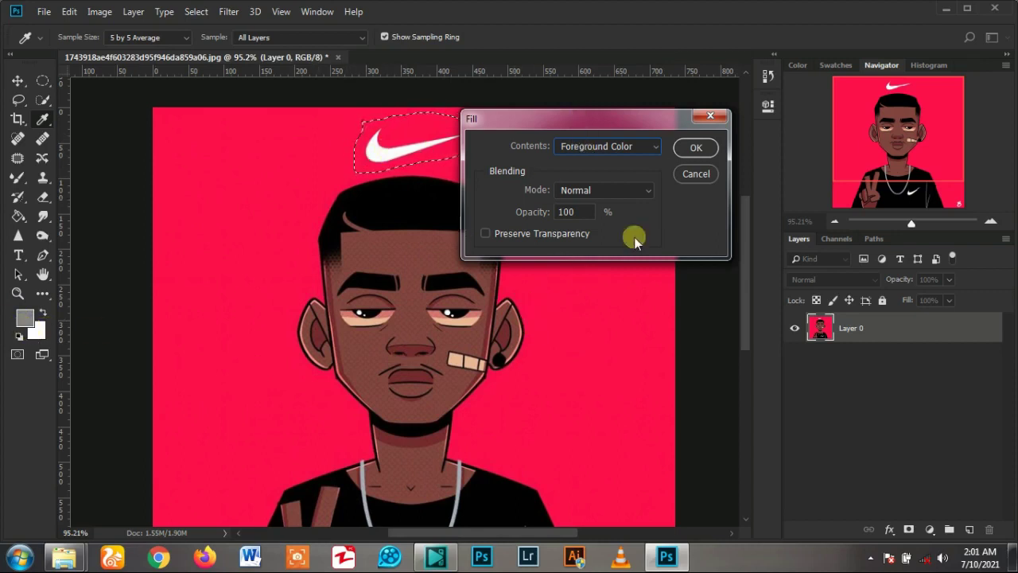
{"action": "left_click", "coordinate": [697, 149]}
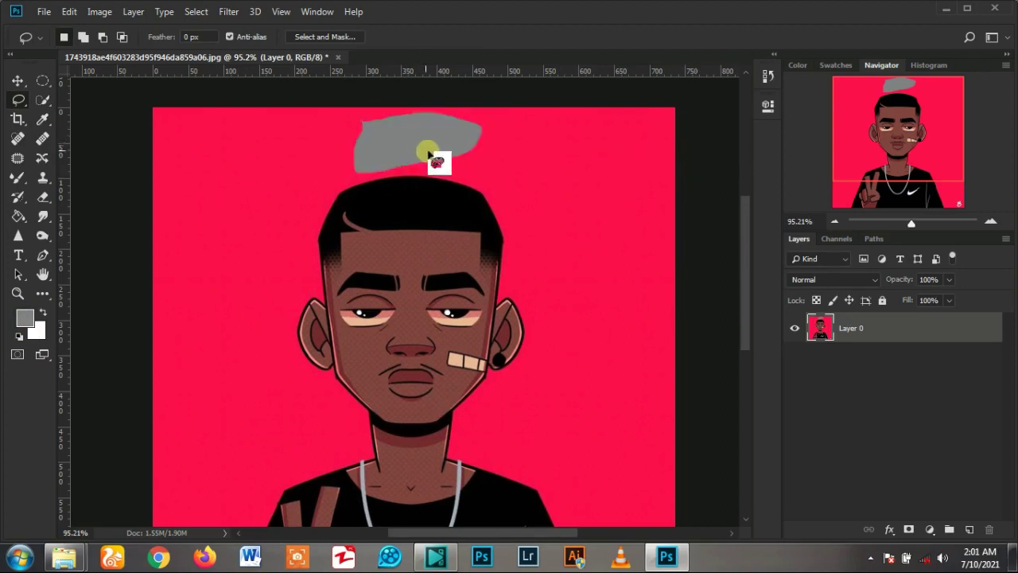
{"action": "left_click", "coordinate": [496, 194]}
Undo the grey fill and fill the swoosh selection with Content-Aware instead.
{"action": "key", "text": "ctrl+z"}
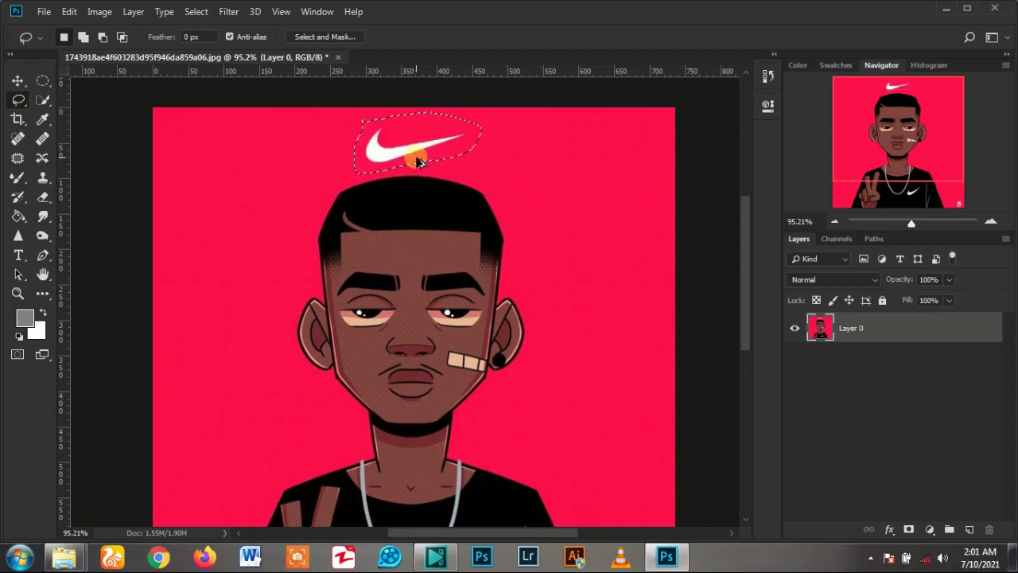
{"action": "right_click", "coordinate": [414, 139]}
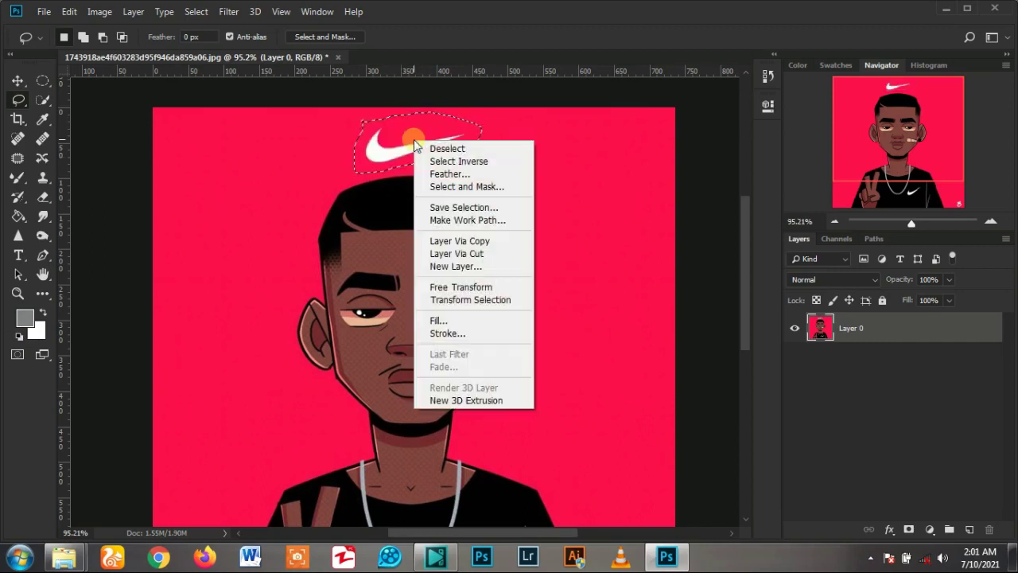
{"action": "left_click", "coordinate": [442, 319]}
{"action": "left_click", "coordinate": [609, 146]}
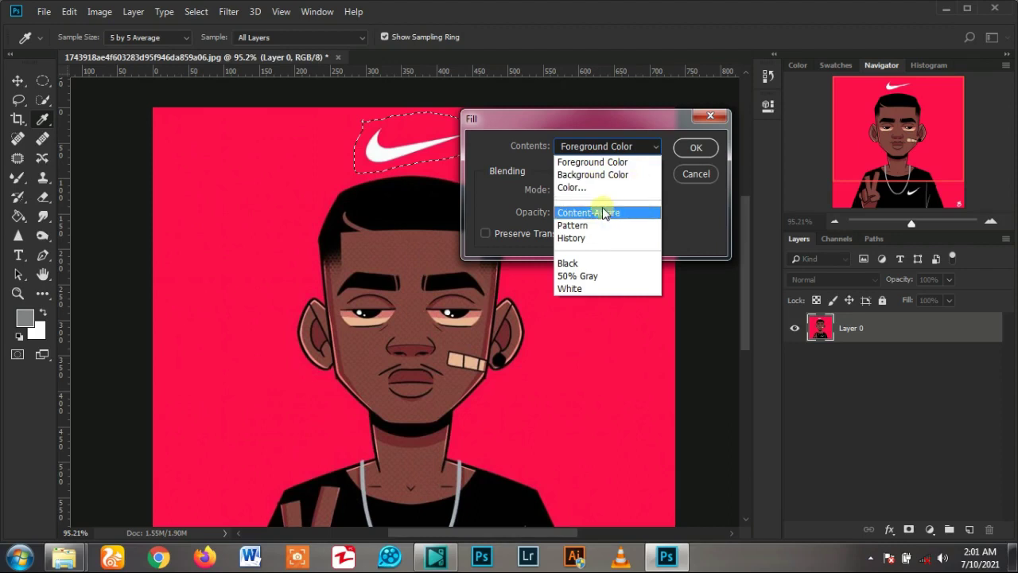
{"action": "left_click", "coordinate": [605, 214]}
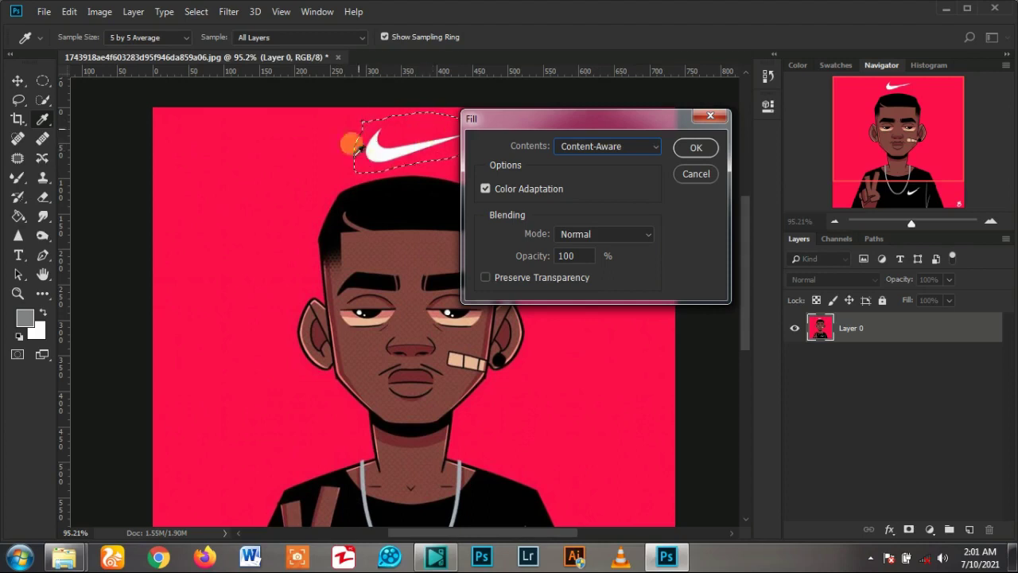
{"action": "left_click", "coordinate": [696, 149]}
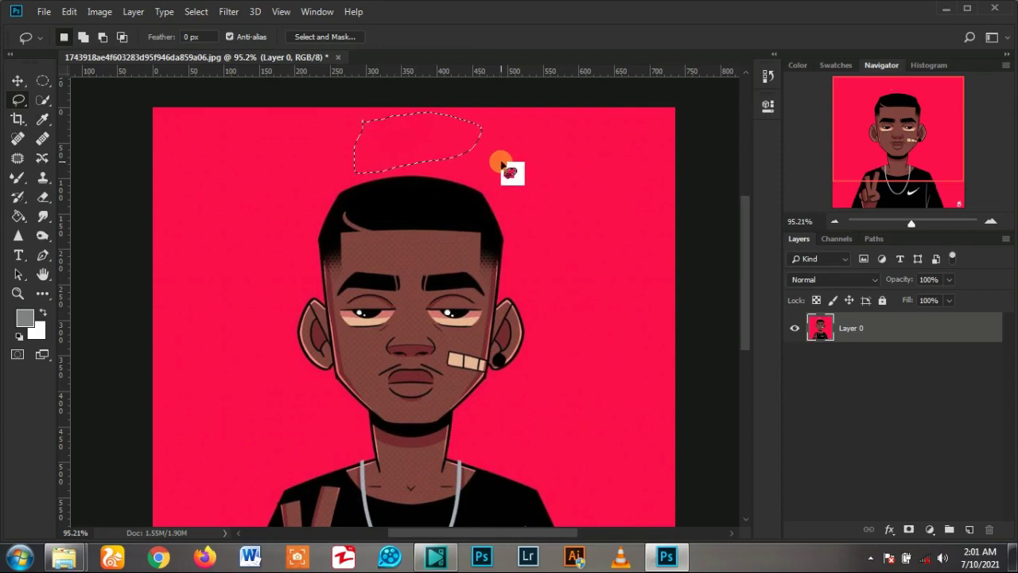
Deselect and inspect the filled area above the head.
{"action": "left_click", "coordinate": [503, 164]}
{"action": "scroll", "coordinate": [501, 169], "scroll_direction": "down", "scroll_amount": 3}
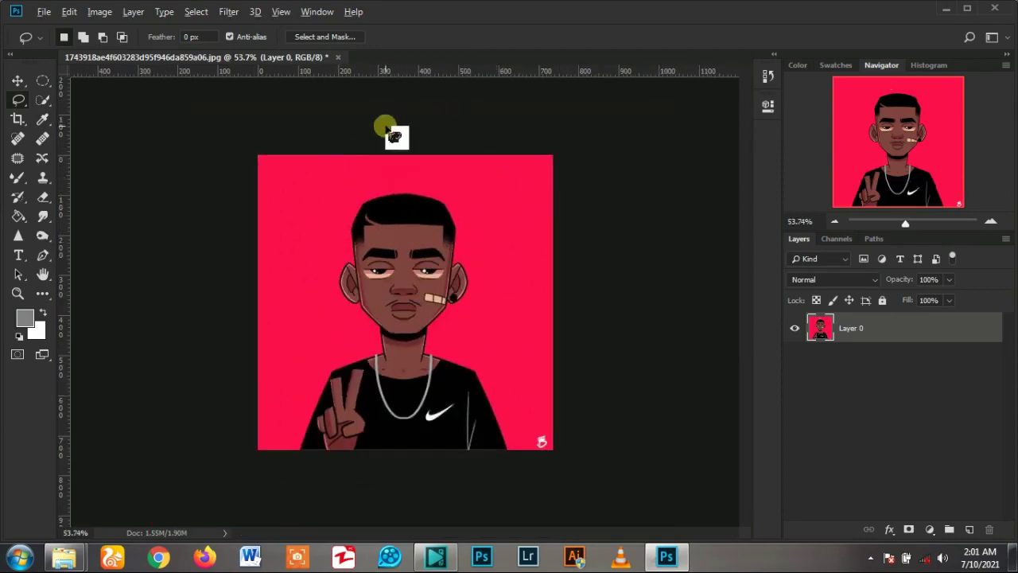
{"action": "scroll", "coordinate": [390, 89], "scroll_direction": "up", "scroll_amount": 3}
{"action": "scroll", "coordinate": [390, 90], "scroll_direction": "up", "scroll_amount": 2}
{"action": "scroll", "coordinate": [387, 85], "scroll_direction": "up", "scroll_amount": 1}
{"action": "scroll", "coordinate": [398, 136], "scroll_direction": "down", "scroll_amount": 4}
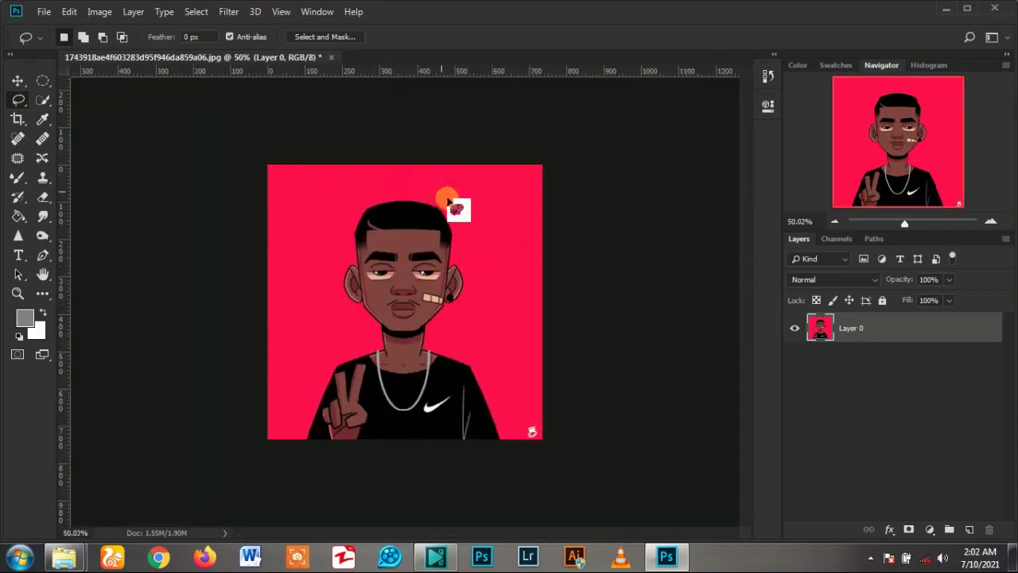
{"action": "scroll", "coordinate": [450, 195], "scroll_direction": "up", "scroll_amount": 1}
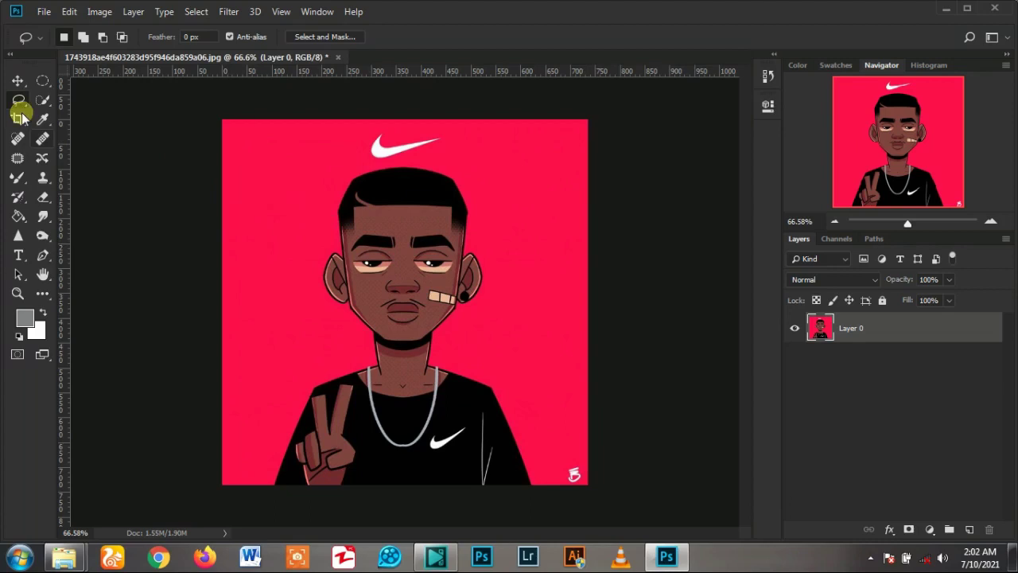
Switch to the Polygonal Lasso Tool.
{"action": "right_click", "coordinate": [18, 100]}
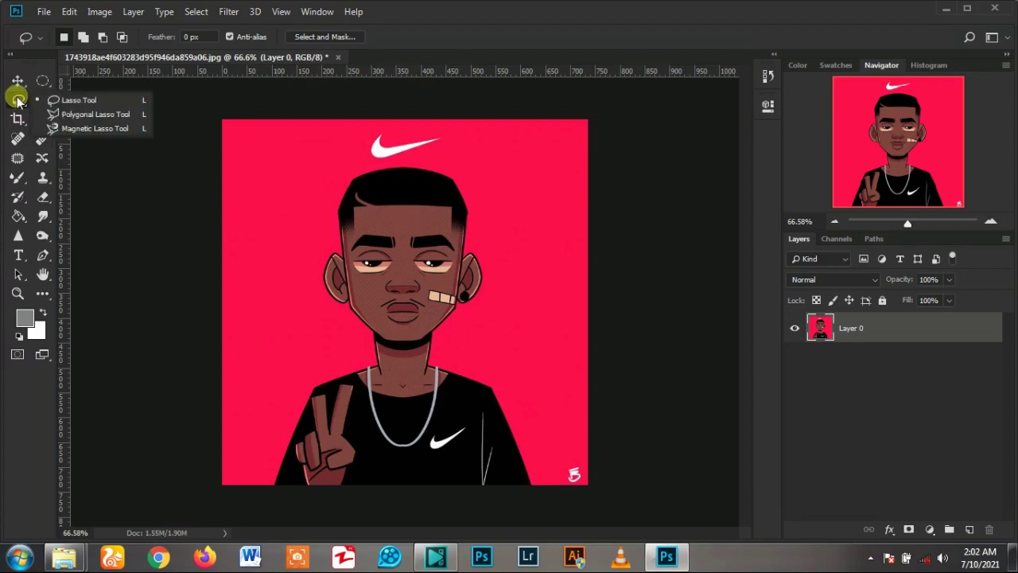
{"action": "left_click", "coordinate": [97, 115]}
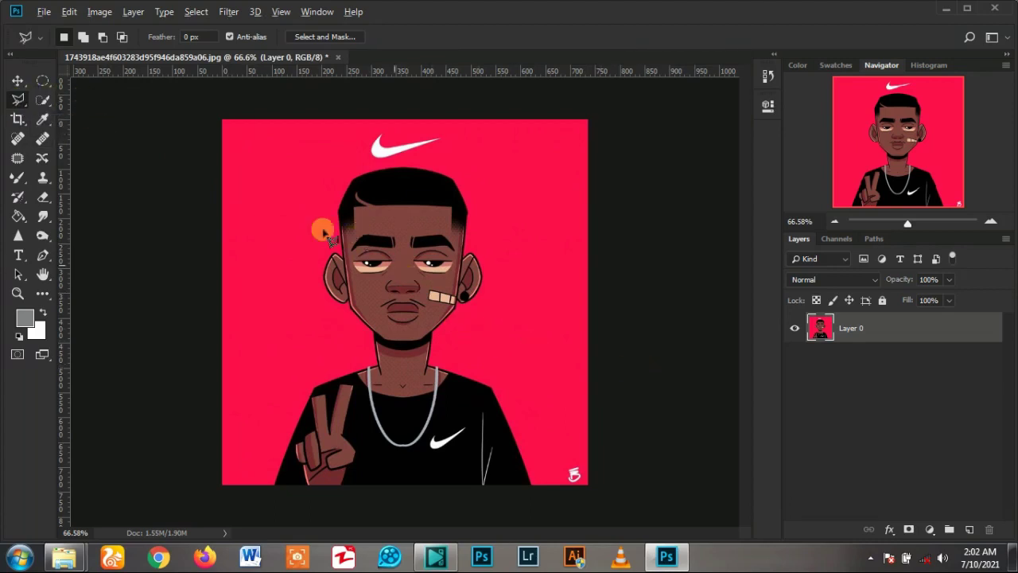
{"action": "scroll", "coordinate": [352, 193], "scroll_direction": "up", "scroll_amount": 1}
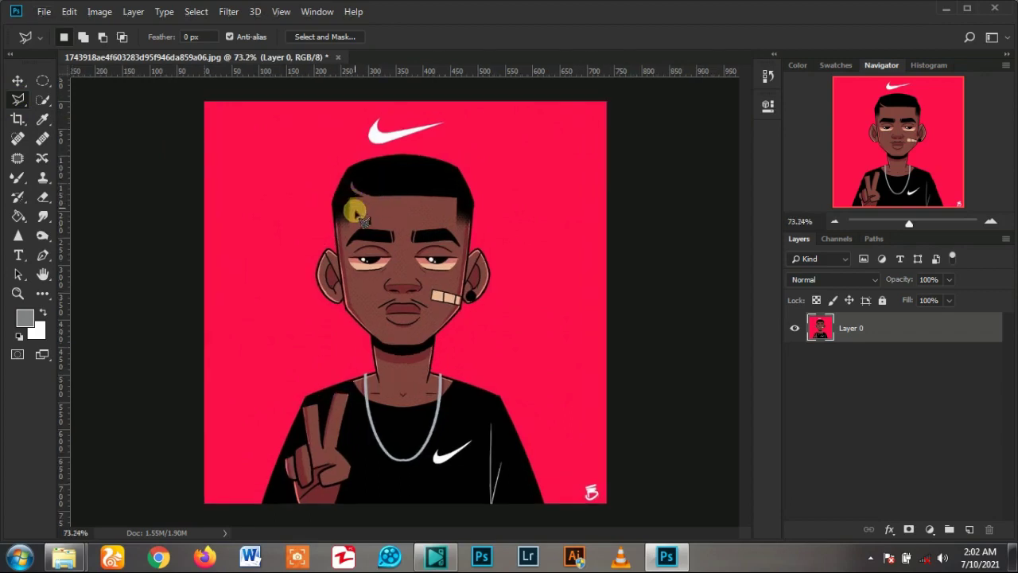
{"action": "scroll", "coordinate": [350, 245], "scroll_direction": "up", "scroll_amount": 1}
{"action": "scroll", "coordinate": [329, 243], "scroll_direction": "up", "scroll_amount": 1}
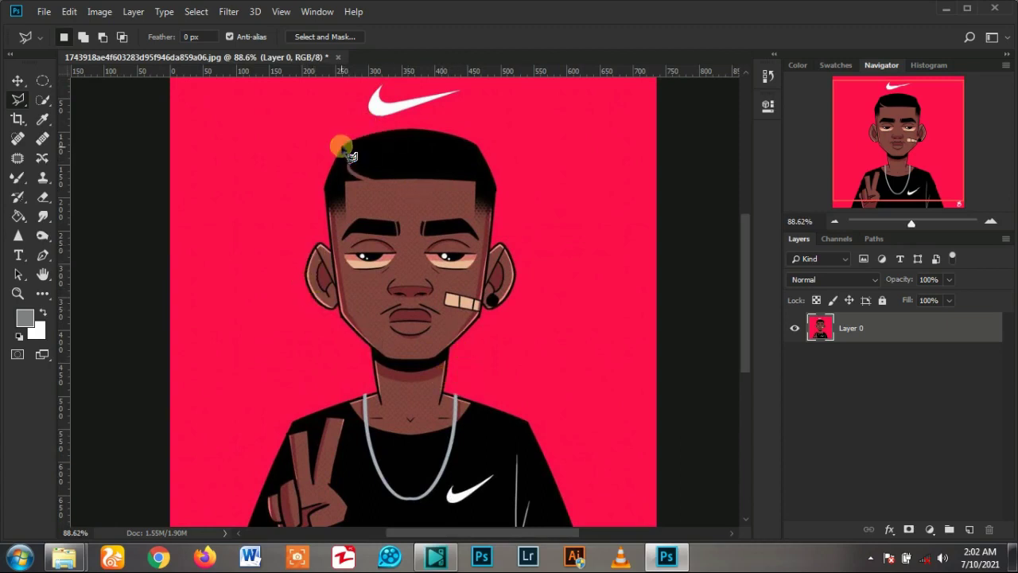
Outline a five-point zig-zag polygon in the pink area left of the face, then deselect.
{"action": "left_click", "coordinate": [240, 177]}
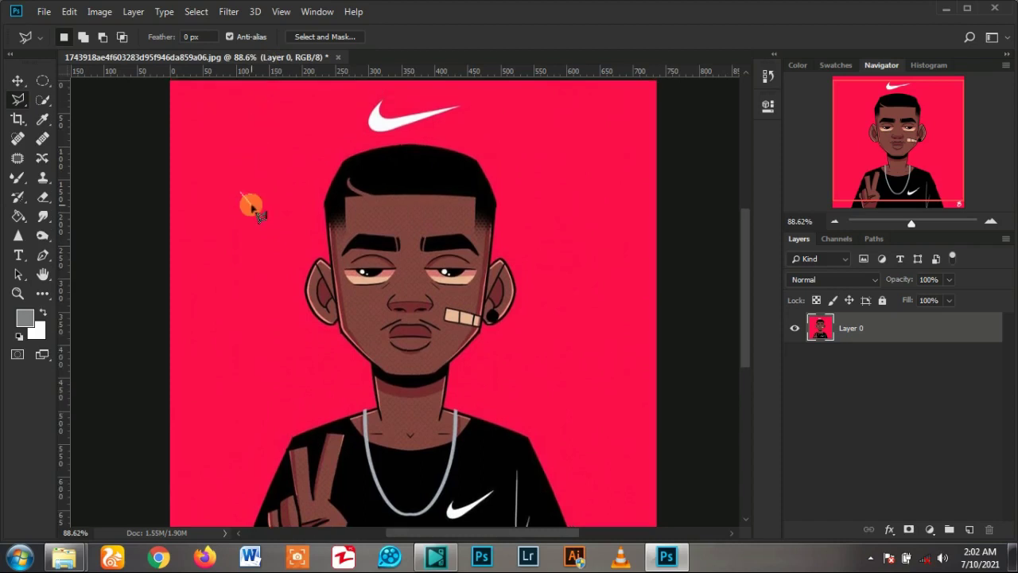
{"action": "left_click", "coordinate": [304, 253]}
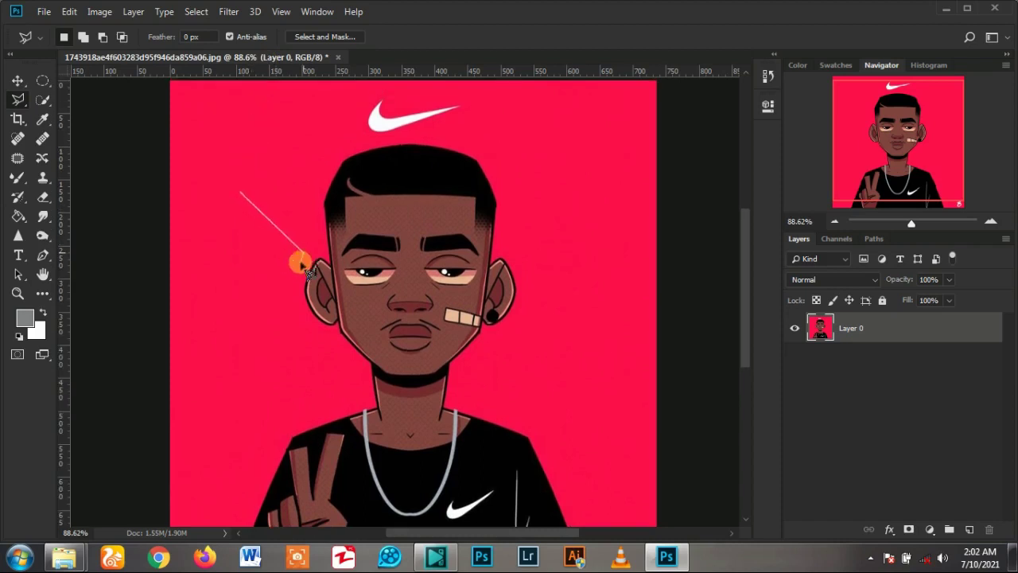
{"action": "left_click", "coordinate": [259, 337]}
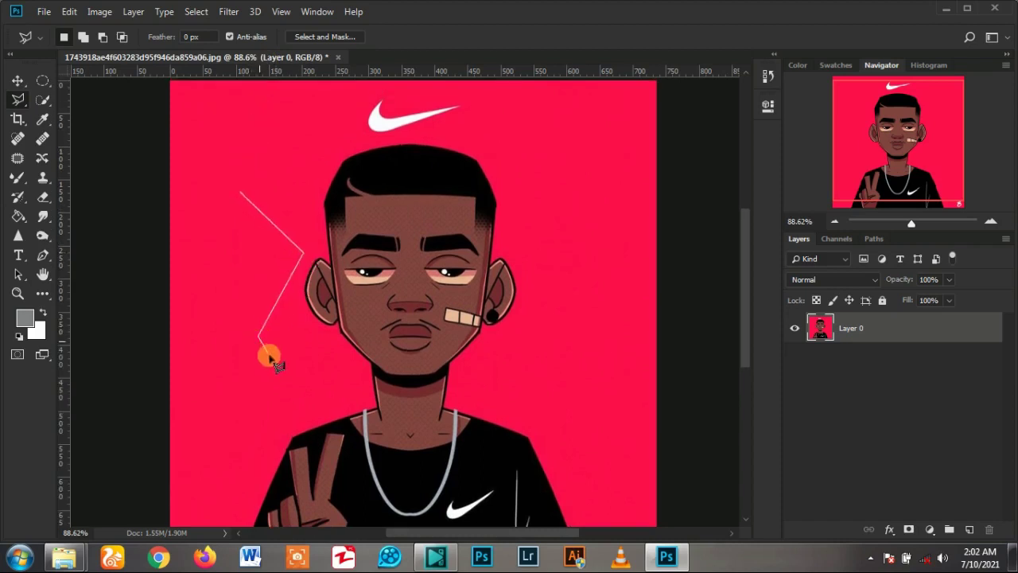
{"action": "left_click", "coordinate": [309, 380]}
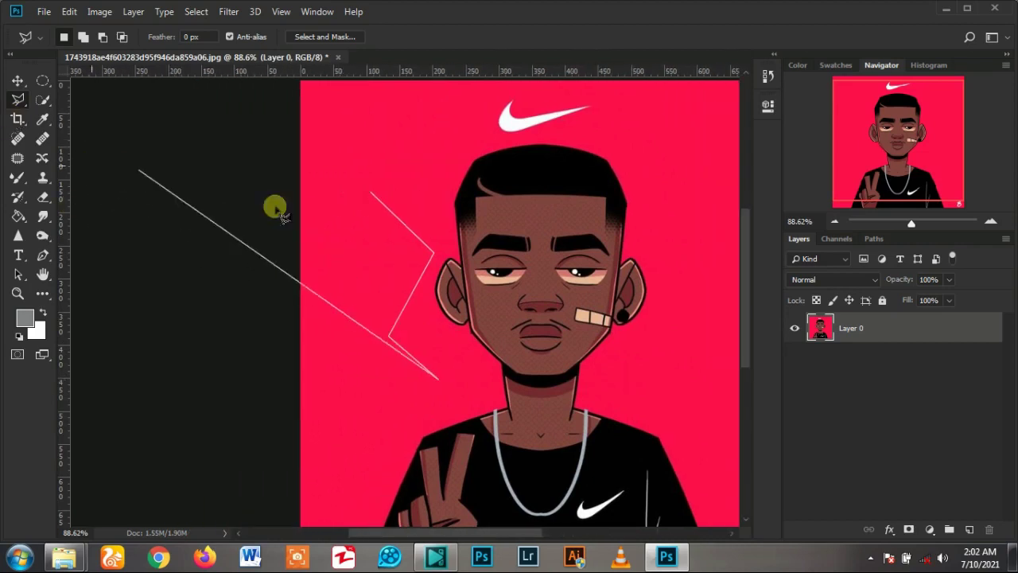
{"action": "double_click", "coordinate": [390, 274]}
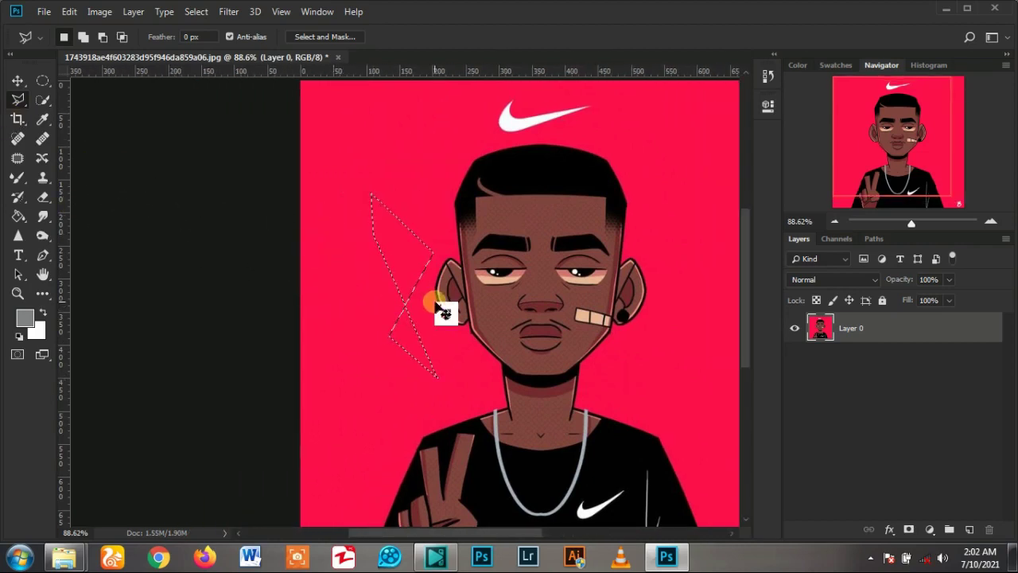
{"action": "key", "text": "ctrl+d"}
{"action": "key", "text": "ctrl+minus"}
Start a Polygonal Lasso outline at the peace-sign hand, placing points along its edge and bottom.
{"action": "scroll", "coordinate": [326, 430], "scroll_direction": "up", "scroll_amount": 2}
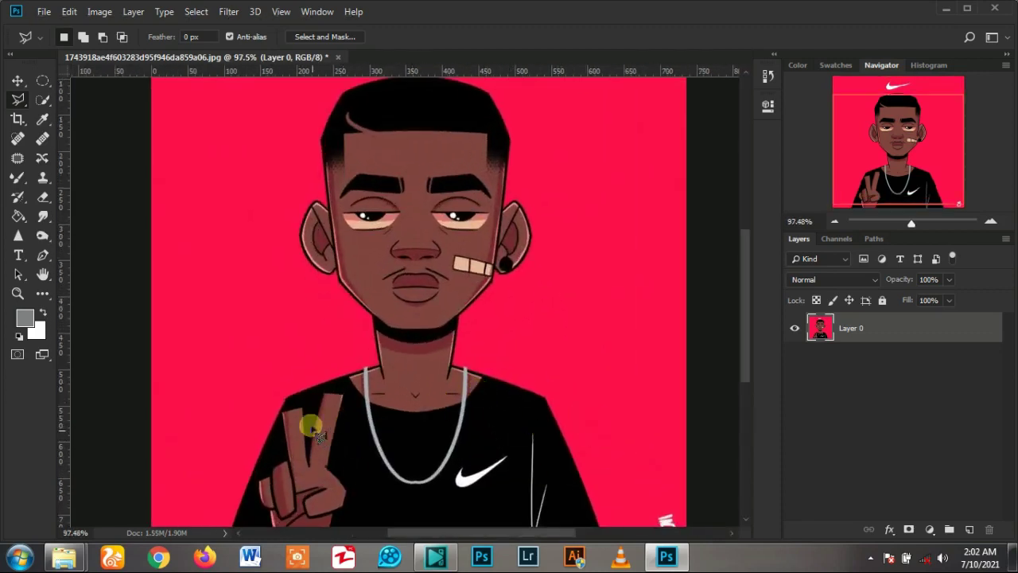
{"action": "scroll", "coordinate": [340, 288], "scroll_direction": "down", "scroll_amount": 1}
{"action": "left_click", "coordinate": [328, 279]}
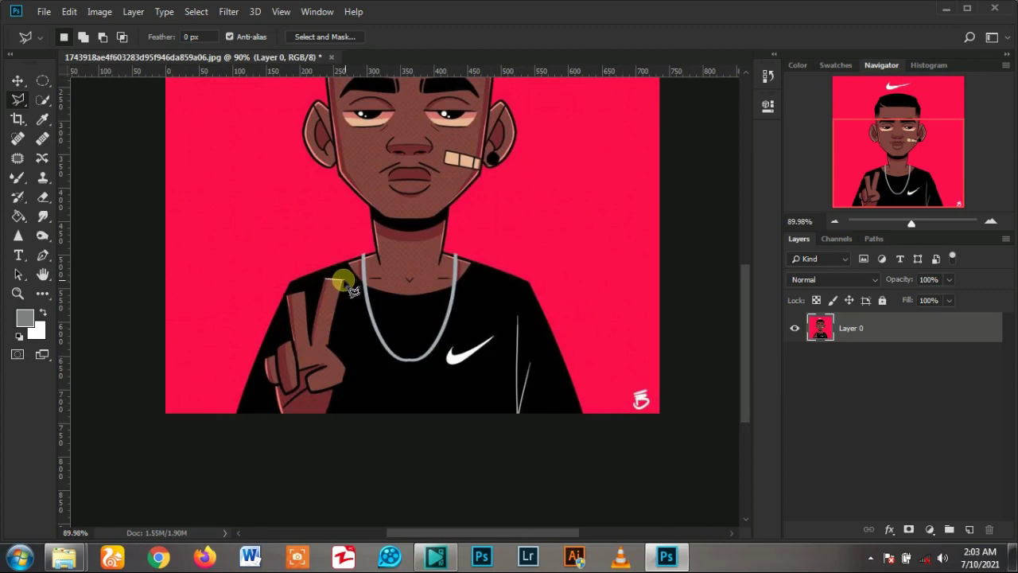
{"action": "left_click", "coordinate": [342, 279]}
{"action": "left_click", "coordinate": [280, 413]}
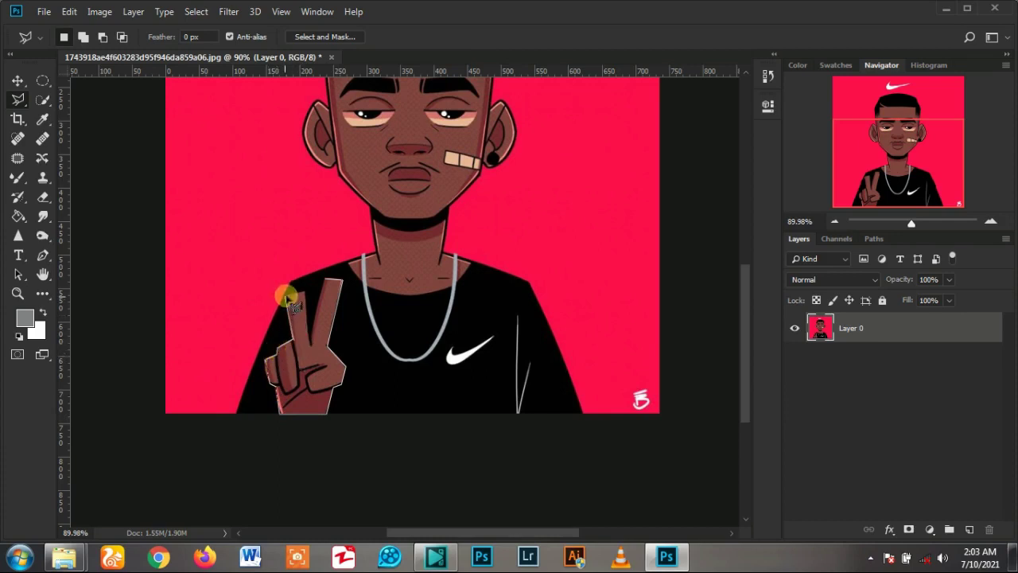
{"action": "left_click", "coordinate": [306, 292]}
Finish tracing around the raised fingers and close the polygon selection around the hand.
{"action": "left_click", "coordinate": [309, 344]}
{"action": "left_click", "coordinate": [327, 281]}
{"action": "left_click", "coordinate": [291, 386]}
{"action": "scroll", "coordinate": [273, 432], "scroll_direction": "down", "scroll_amount": 1}
{"action": "scroll", "coordinate": [303, 486], "scroll_direction": "up", "scroll_amount": 2}
{"action": "double_click", "coordinate": [309, 461]}
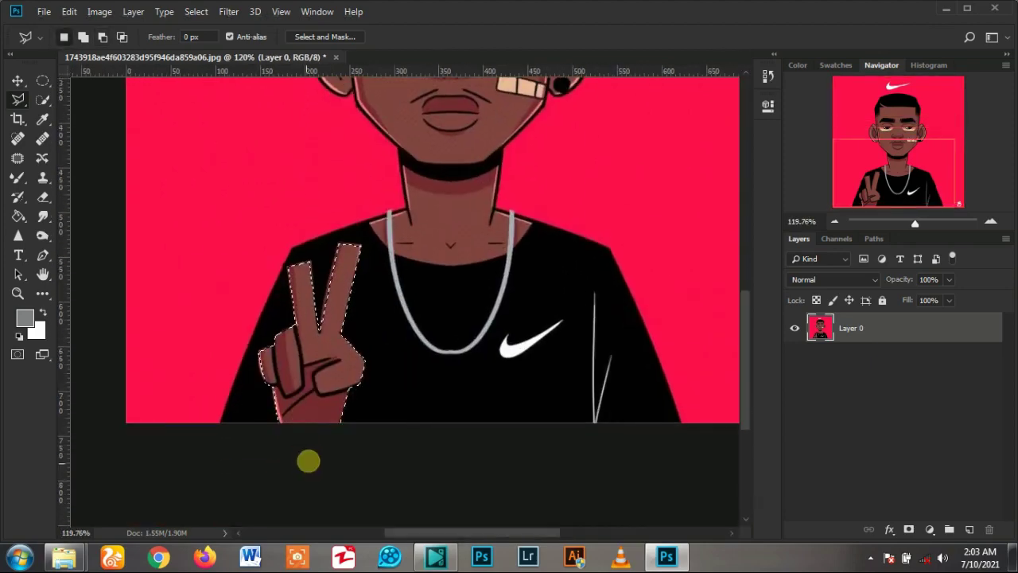
{"action": "scroll", "coordinate": [319, 398], "scroll_direction": "down", "scroll_amount": 1}
{"action": "scroll", "coordinate": [278, 448], "scroll_direction": "down", "scroll_amount": 1}
{"action": "scroll", "coordinate": [302, 457], "scroll_direction": "up", "scroll_amount": 2}
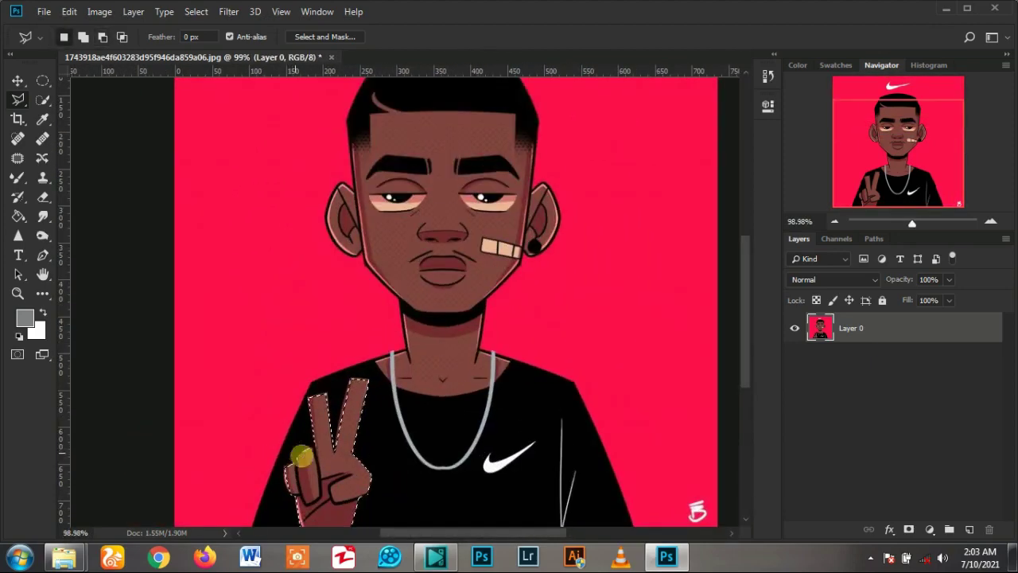
{"action": "scroll", "coordinate": [262, 398], "scroll_direction": "down", "scroll_amount": 1}
Switch from the Polygonal Lasso to the Magnetic Lasso Tool.
{"action": "left_click", "coordinate": [17, 97]}
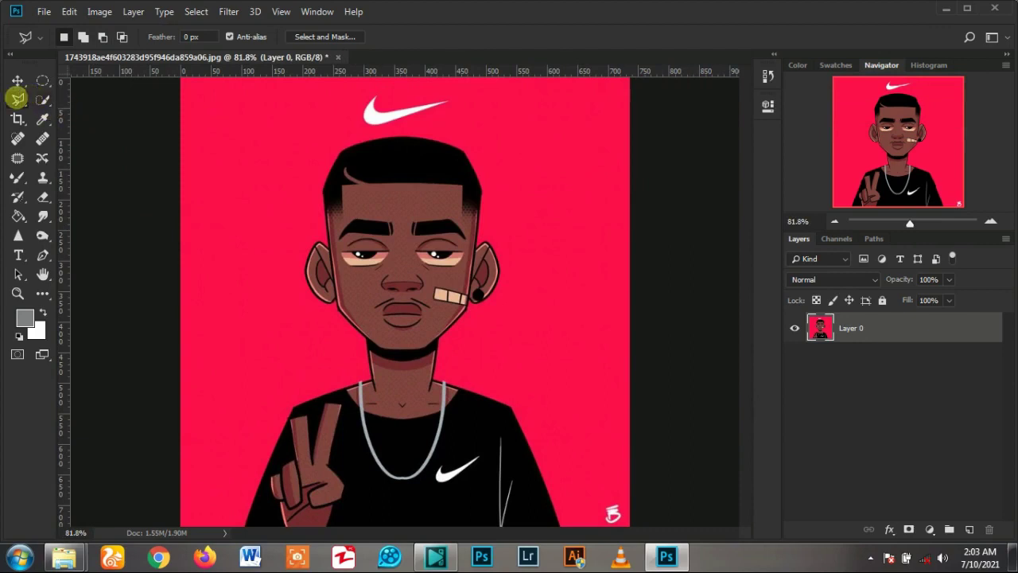
{"action": "left_click_drag", "start_coordinate": [17, 97], "coordinate": [82, 135]}
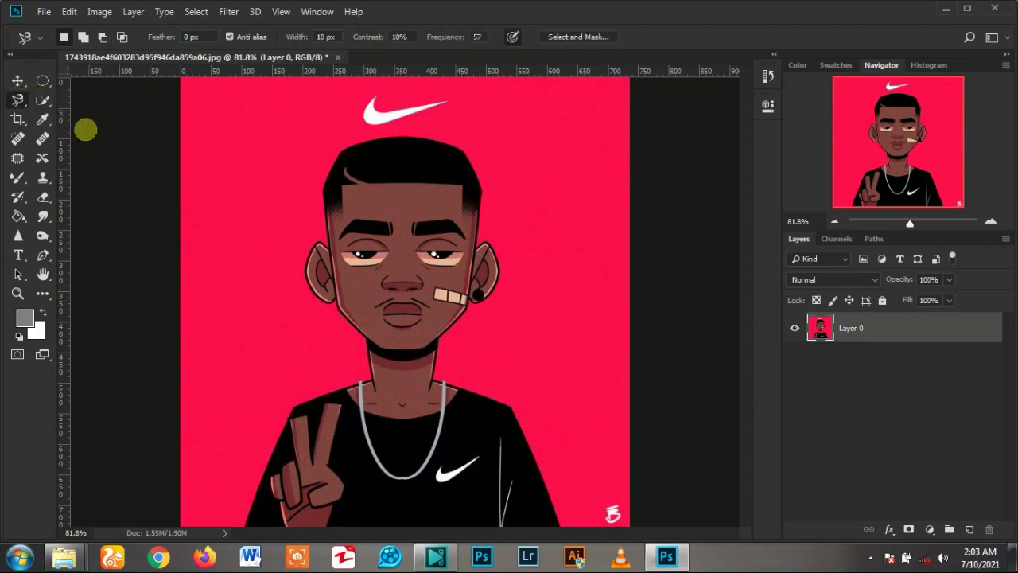
{"action": "scroll", "coordinate": [382, 295], "scroll_direction": "down", "scroll_amount": 2}
{"action": "scroll", "coordinate": [509, 445], "scroll_direction": "up", "scroll_amount": 1}
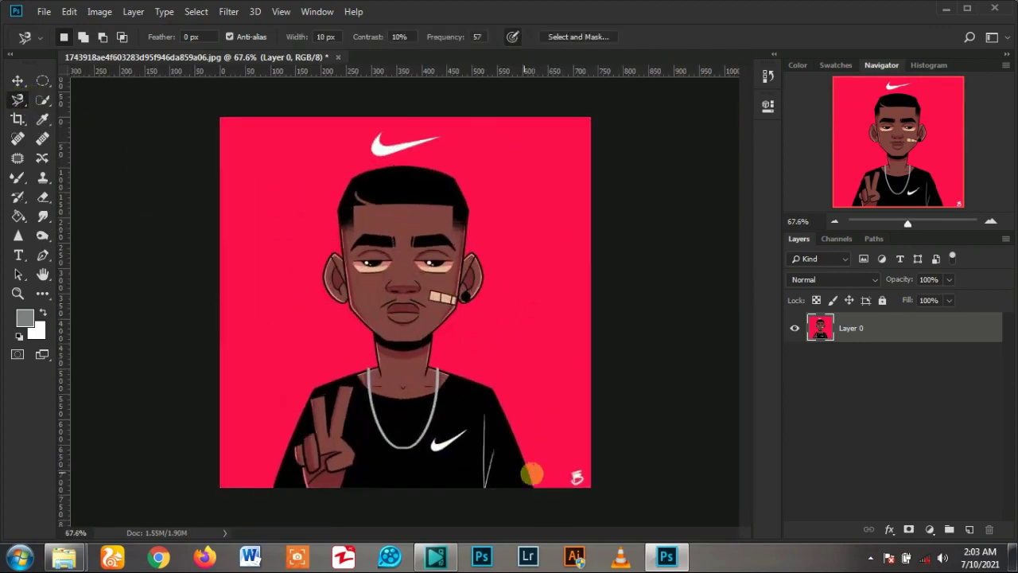
{"action": "scroll", "coordinate": [531, 475], "scroll_direction": "up", "scroll_amount": 1}
{"action": "scroll", "coordinate": [564, 471], "scroll_direction": "up", "scroll_amount": 1}
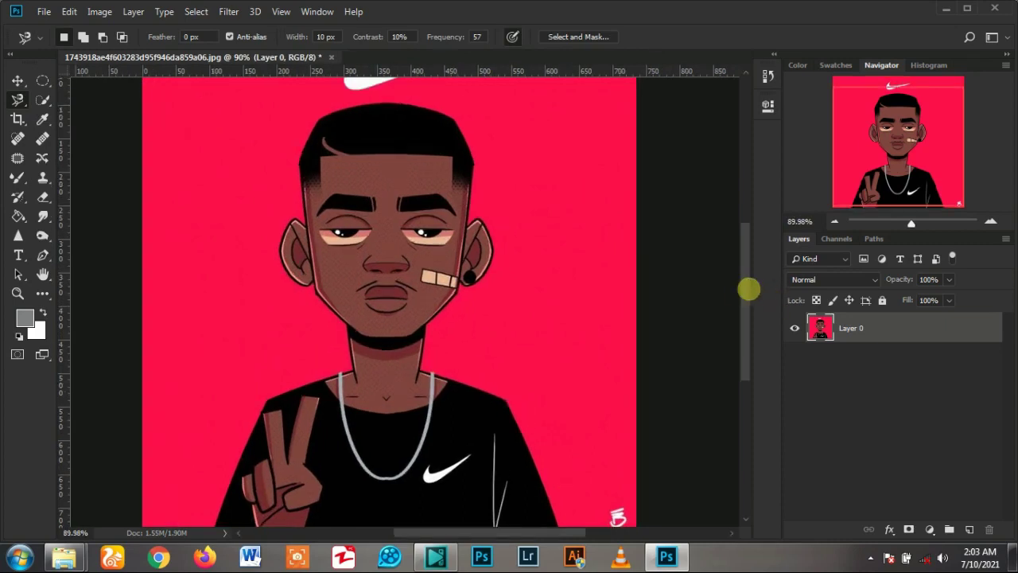
Trace a Magnetic Lasso edge along the shoulder, abandon it, and show the lasso tool choices.
{"action": "left_click_drag", "start_coordinate": [749, 289], "coordinate": [745, 337]}
{"action": "scroll", "coordinate": [219, 415], "scroll_direction": "up", "scroll_amount": 1}
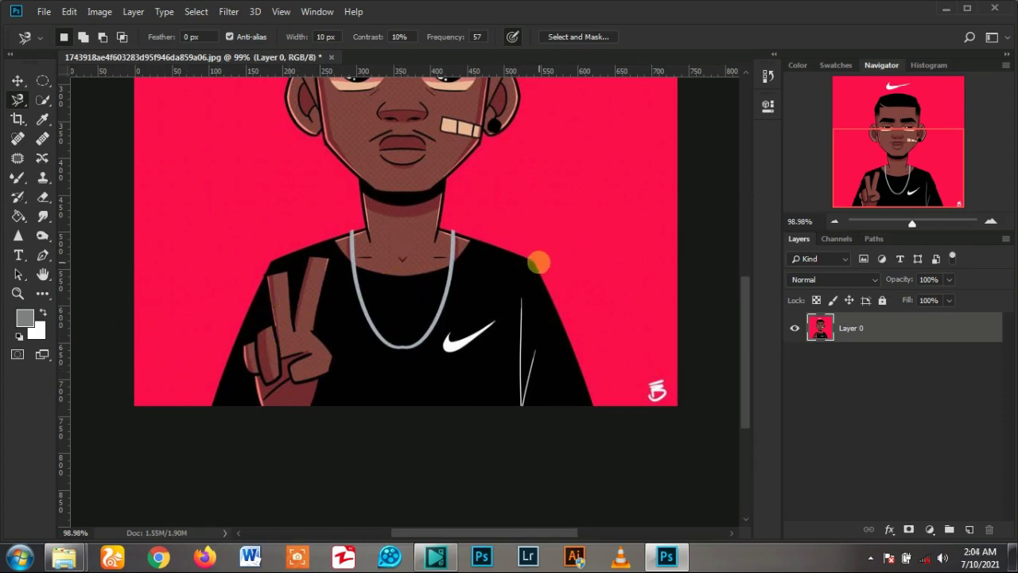
{"action": "scroll", "coordinate": [538, 262], "scroll_direction": "up", "scroll_amount": 2}
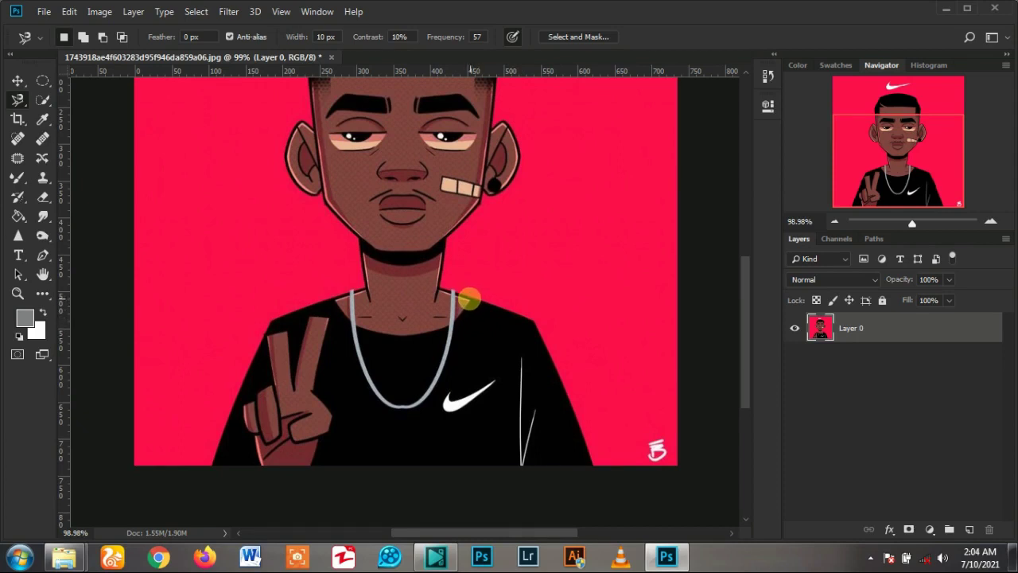
{"action": "left_click", "coordinate": [467, 298]}
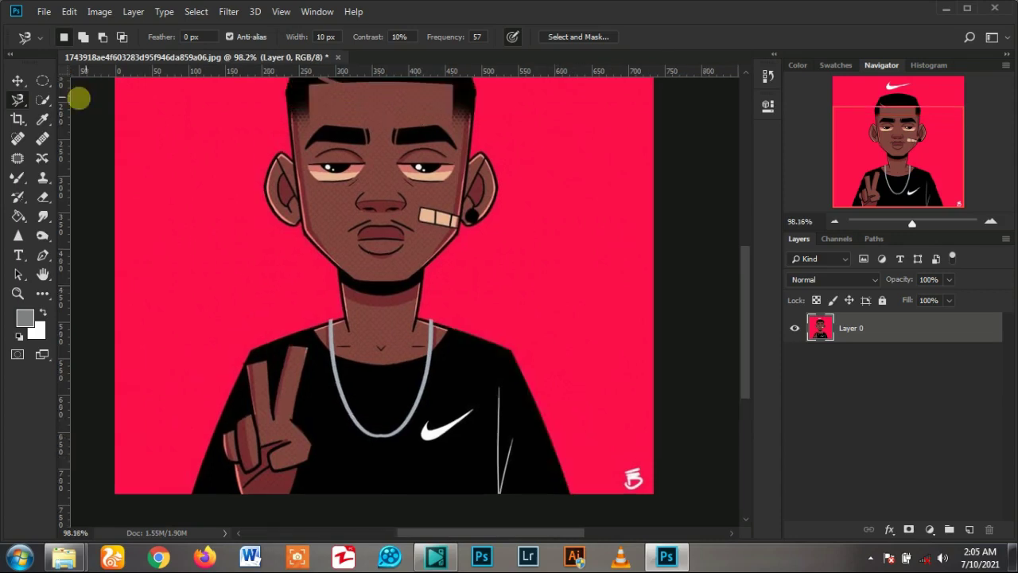
{"action": "left_click", "coordinate": [17, 102]}
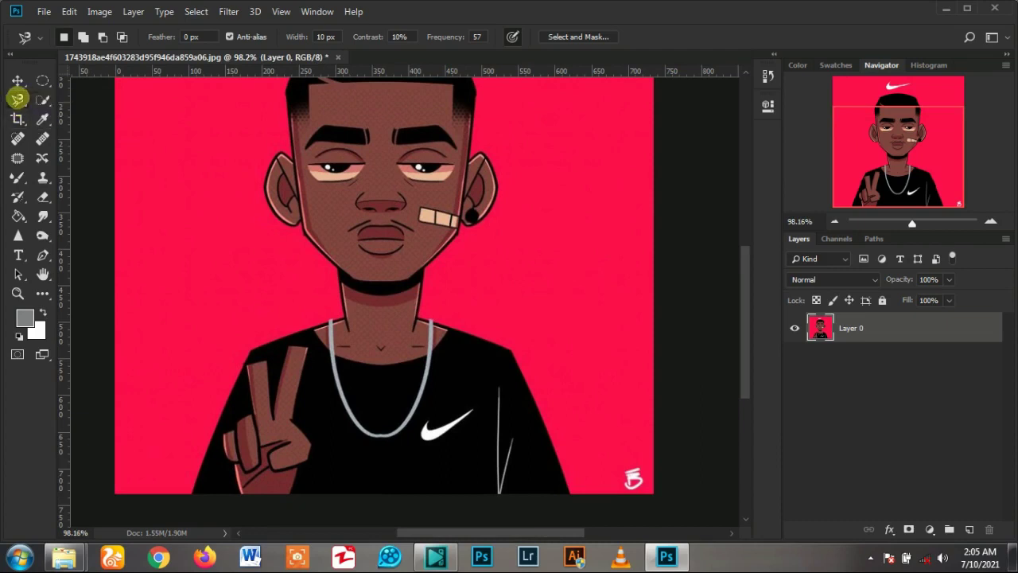
Pick the Quick Selection Tool from the toolbar flyout and zoom in on the shirt.
{"action": "left_click", "coordinate": [37, 98]}
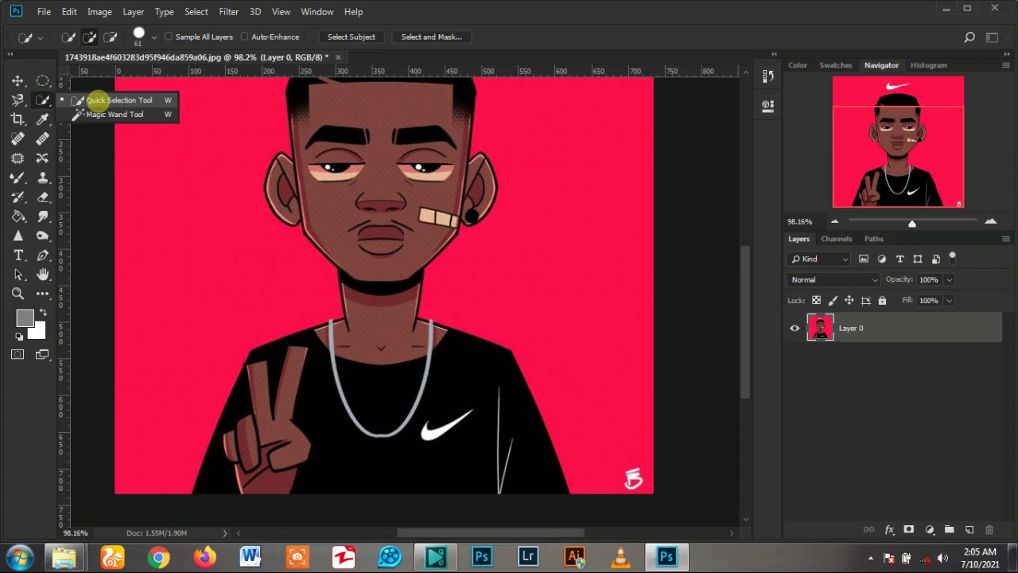
{"action": "left_click", "coordinate": [95, 99]}
{"action": "scroll", "coordinate": [308, 273], "scroll_direction": "down", "scroll_amount": 1}
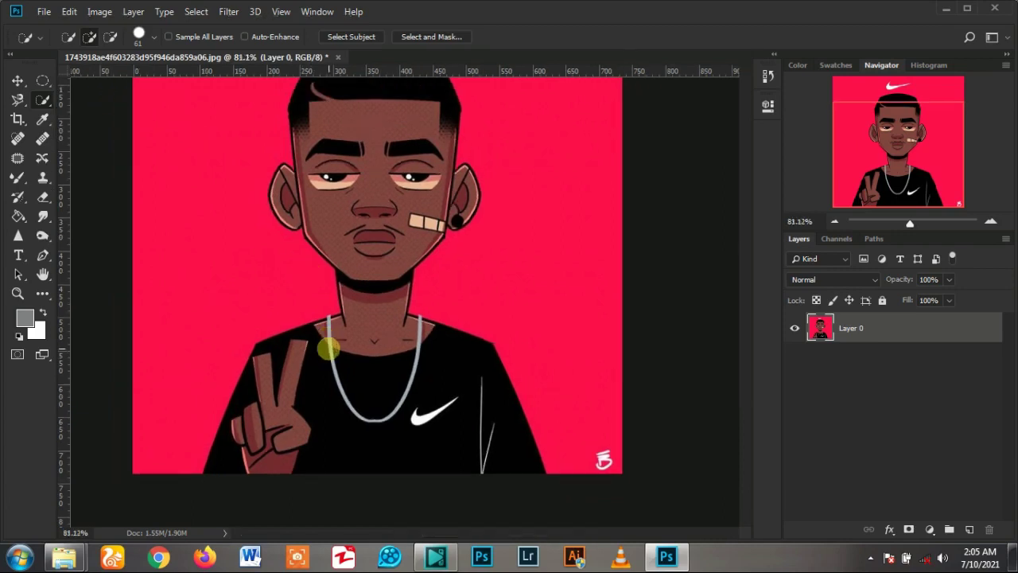
{"action": "scroll", "coordinate": [328, 350], "scroll_direction": "down", "scroll_amount": 2}
{"action": "scroll", "coordinate": [412, 447], "scroll_direction": "up", "scroll_amount": 1}
{"action": "scroll", "coordinate": [407, 435], "scroll_direction": "up", "scroll_amount": 1}
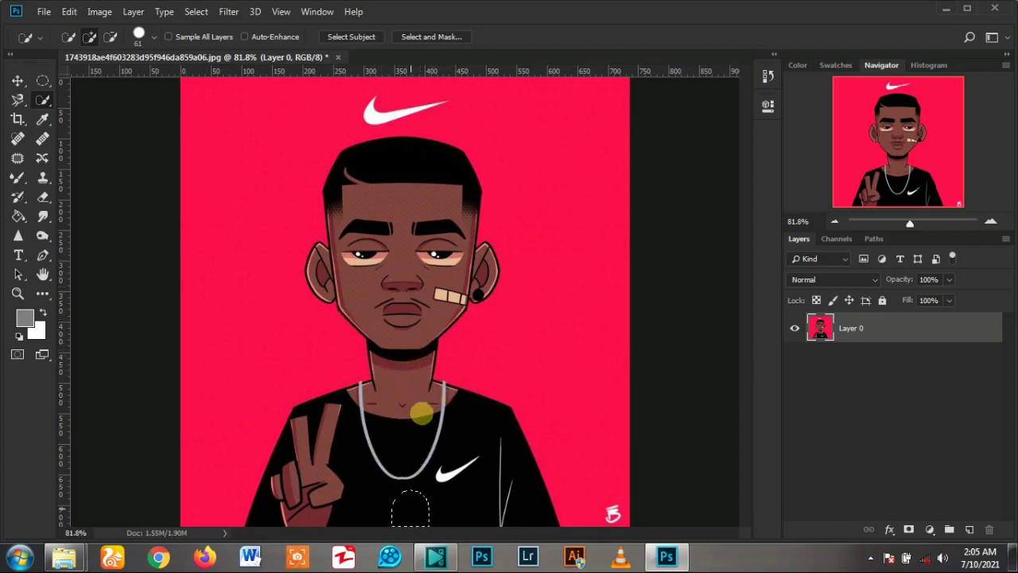
Brush the Quick Selection over shirt, shoulders and face, trimming part of the neck.
{"action": "mouse_move", "coordinate": [409, 454]}
{"action": "left_mouse_down"}
{"action": "mouse_move", "coordinate": [345, 414]}
{"action": "mouse_move", "coordinate": [311, 484]}
{"action": "mouse_move", "coordinate": [347, 459]}
{"action": "left_mouse_up"}
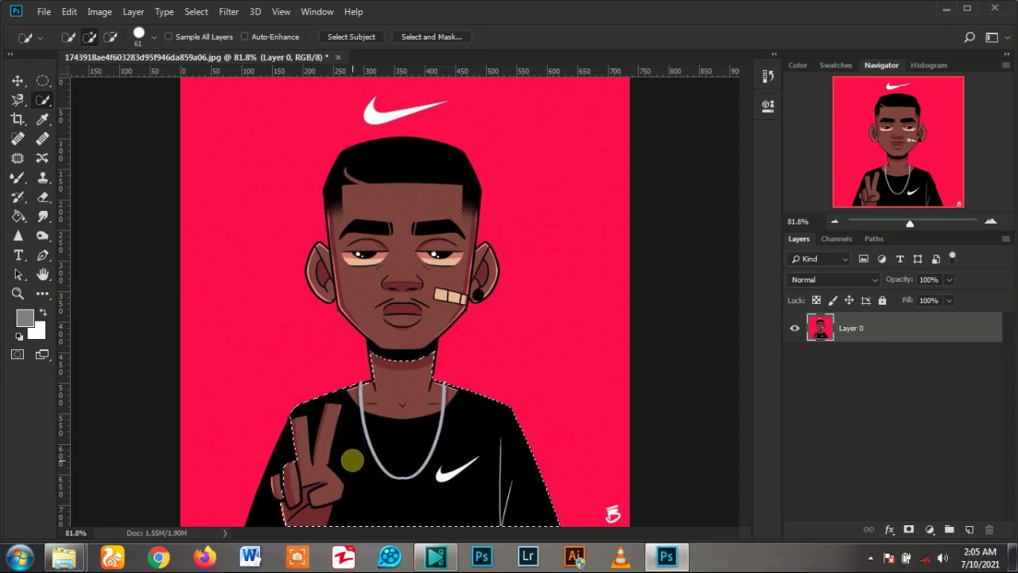
{"action": "left_click_drag", "start_coordinate": [394, 373], "coordinate": [402, 391]}
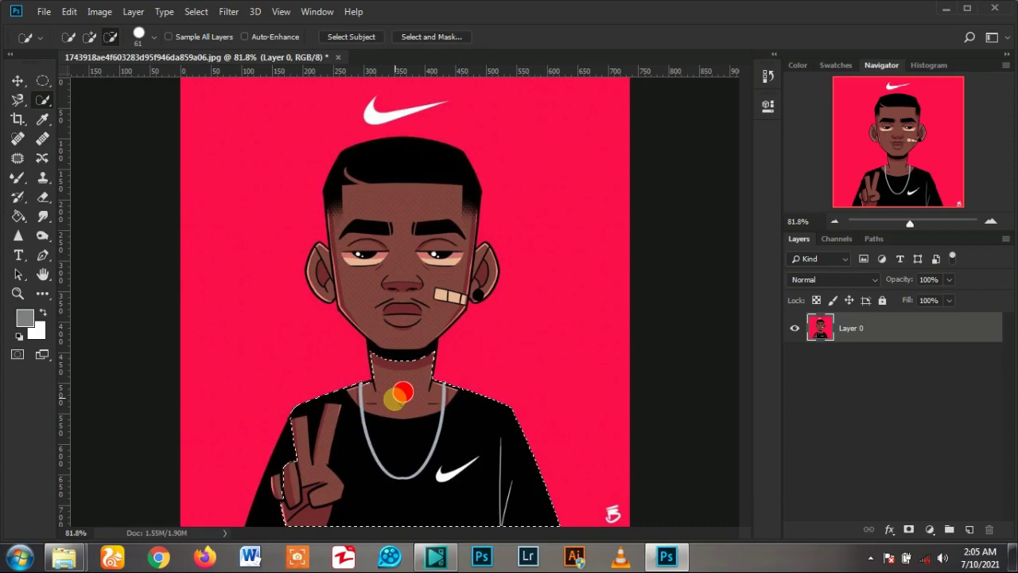
{"action": "left_click", "coordinate": [403, 391], "text": "alt"}
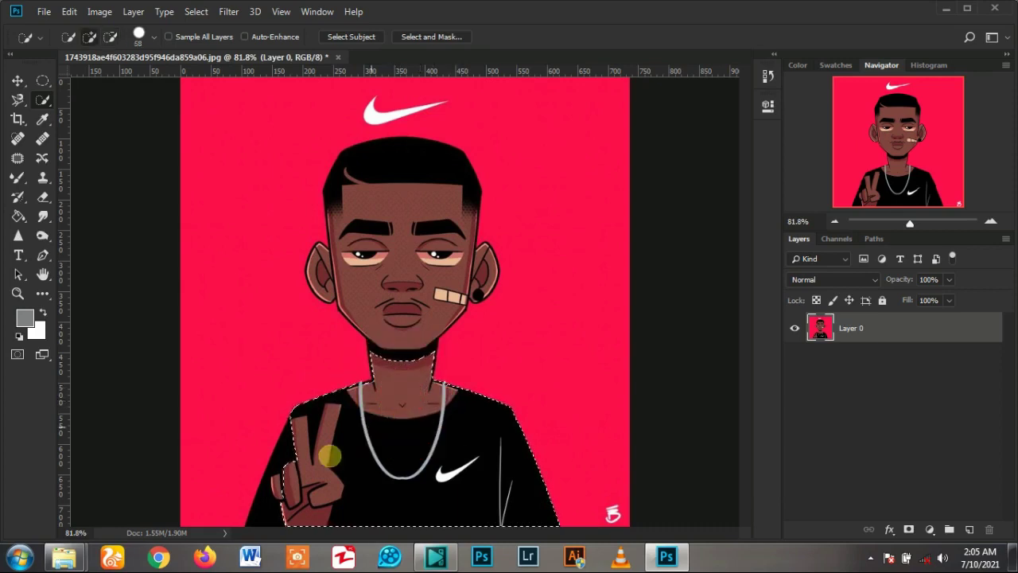
{"action": "left_click_drag", "start_coordinate": [284, 430], "coordinate": [277, 532]}
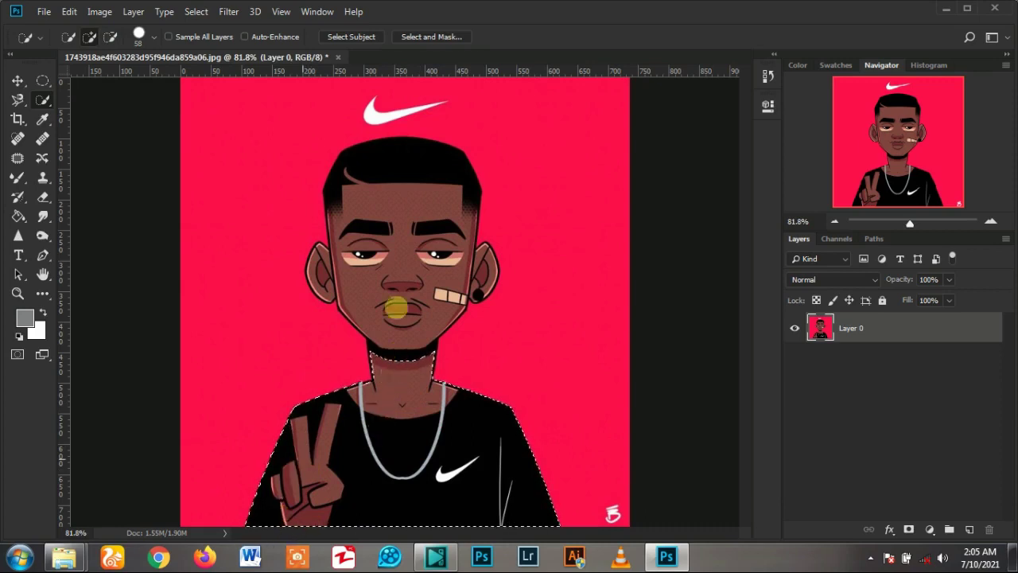
{"action": "mouse_move", "coordinate": [405, 250]}
{"action": "left_mouse_down"}
{"action": "mouse_move", "coordinate": [400, 259]}
{"action": "mouse_move", "coordinate": [350, 259]}
{"action": "left_mouse_up"}
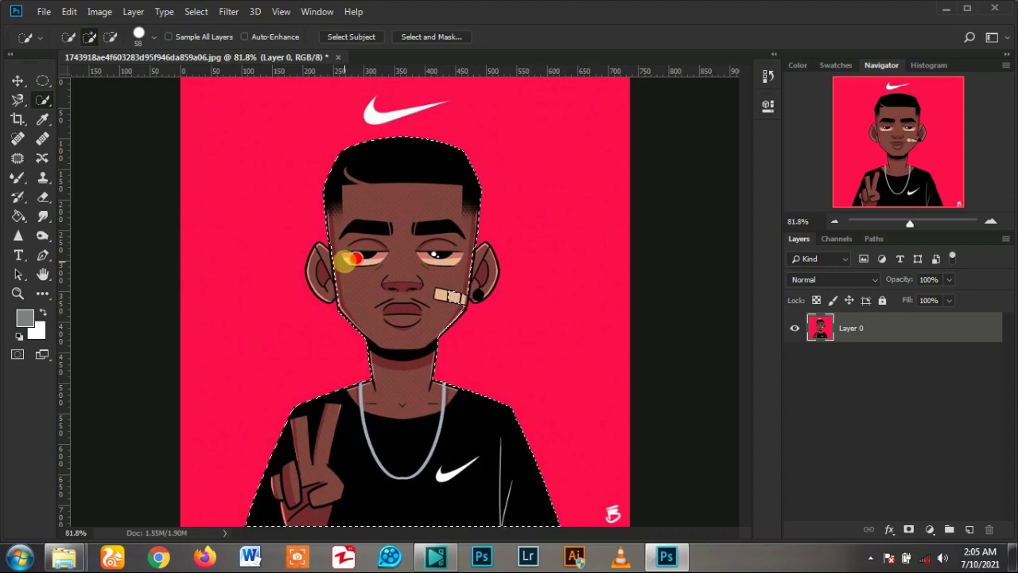
{"action": "scroll", "coordinate": [350, 260], "scroll_direction": "up", "scroll_amount": 2}
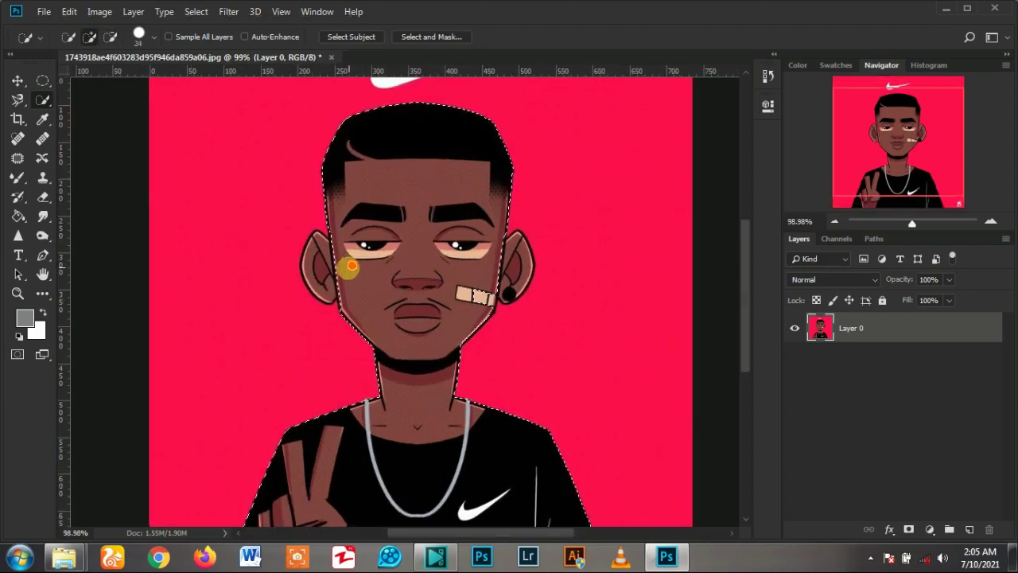
Bring up and dismiss the selection's context options, zooming to check the ear and face edges.
{"action": "right_click", "coordinate": [351, 266]}
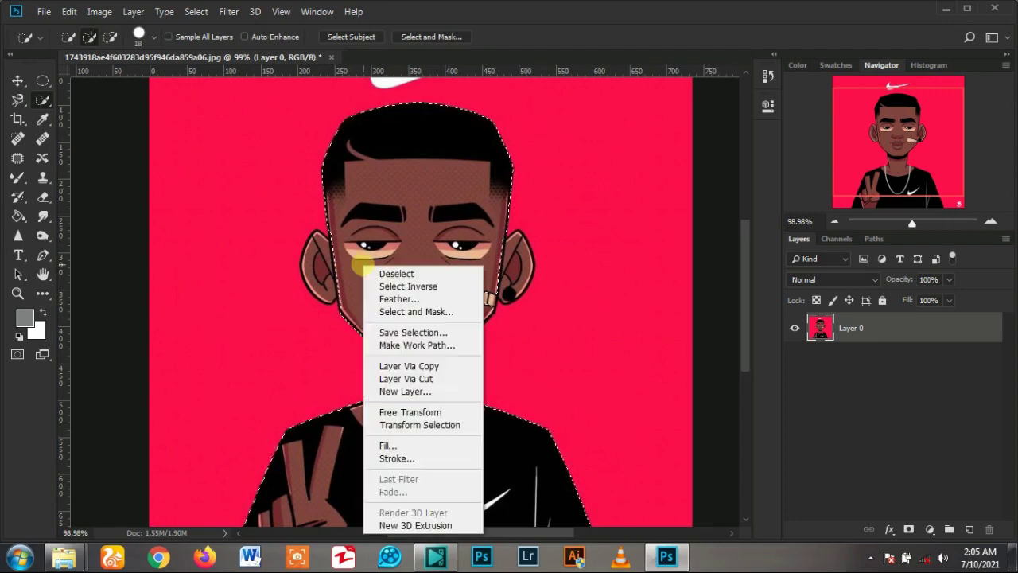
{"action": "right_click", "coordinate": [356, 194]}
{"action": "right_click", "coordinate": [350, 221]}
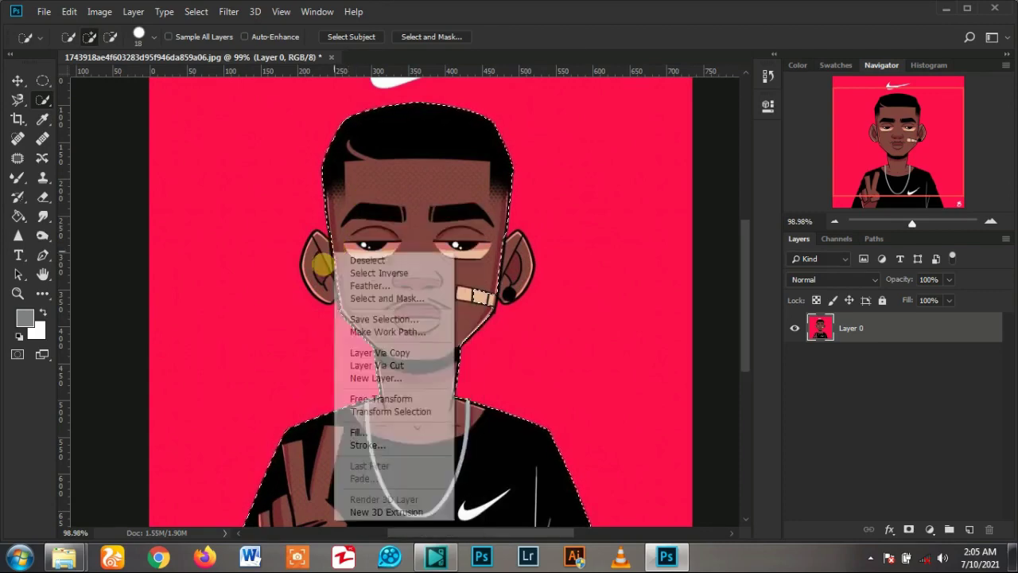
{"action": "right_click", "coordinate": [325, 259]}
{"action": "left_click", "coordinate": [324, 259]}
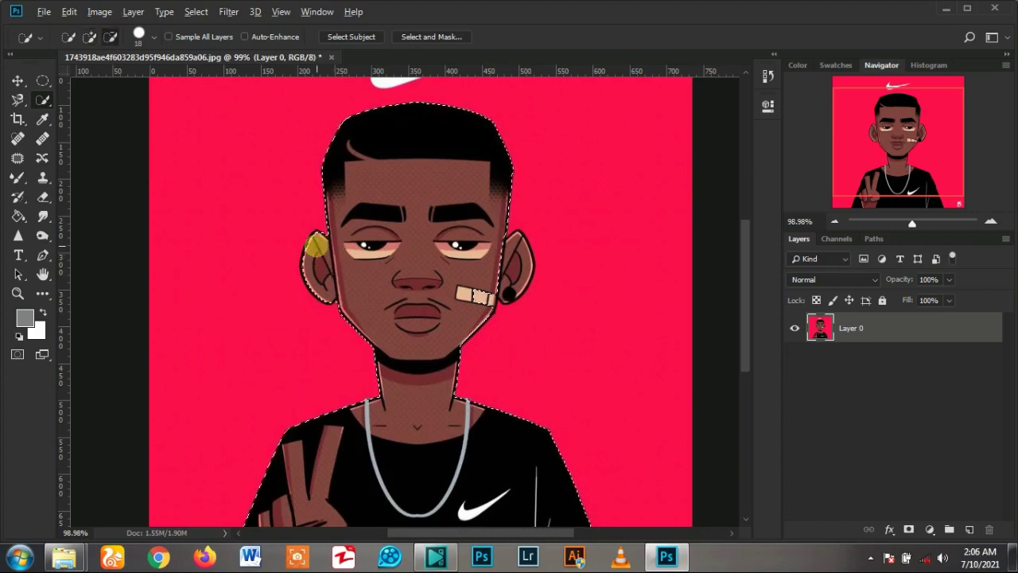
{"action": "scroll", "coordinate": [317, 247], "scroll_direction": "up", "scroll_amount": 3}
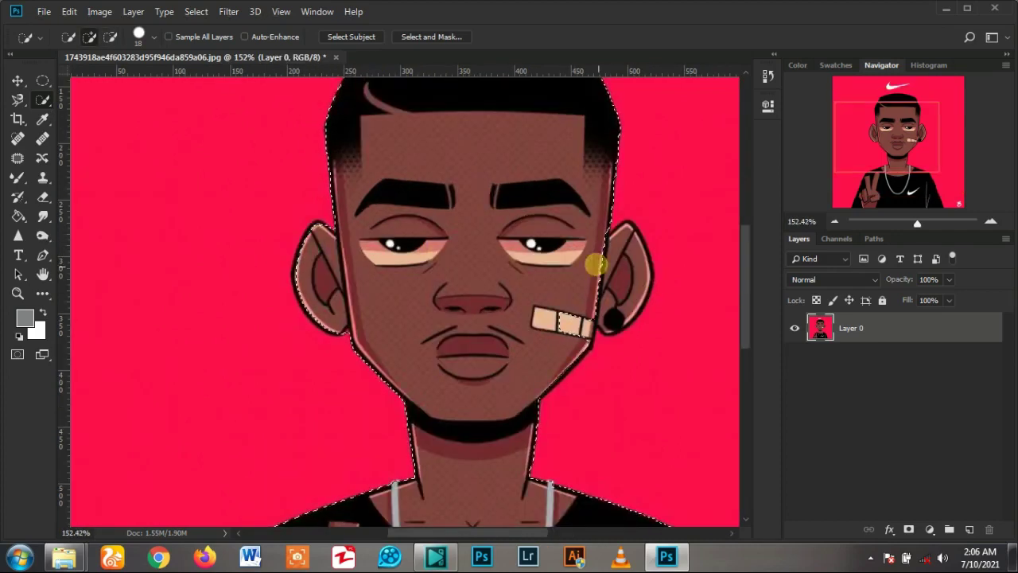
{"action": "scroll", "coordinate": [530, 296], "scroll_direction": "down", "scroll_amount": 1}
{"action": "scroll", "coordinate": [530, 296], "scroll_direction": "down", "scroll_amount": 1}
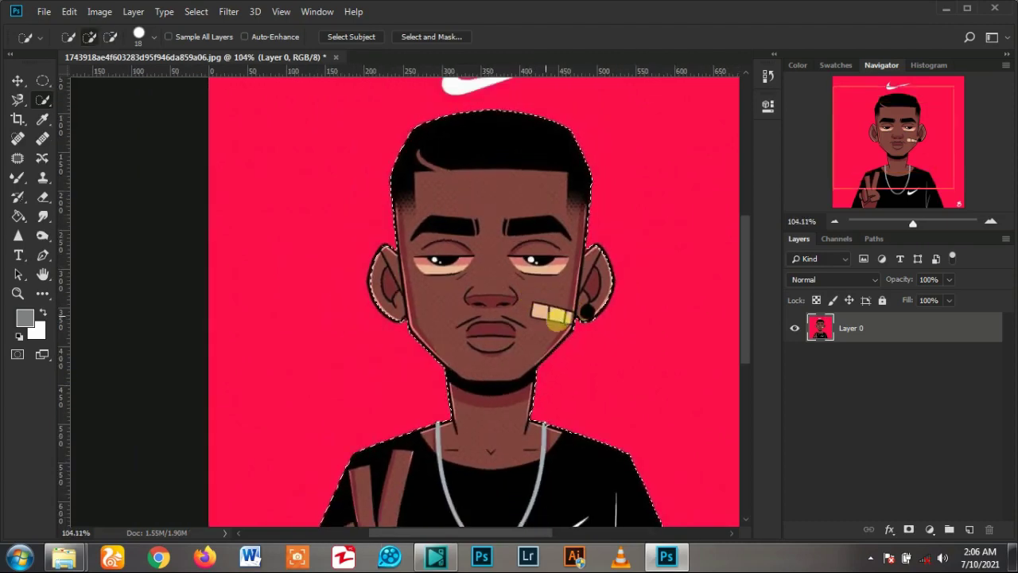
{"action": "scroll", "coordinate": [427, 340], "scroll_direction": "down", "scroll_amount": 2}
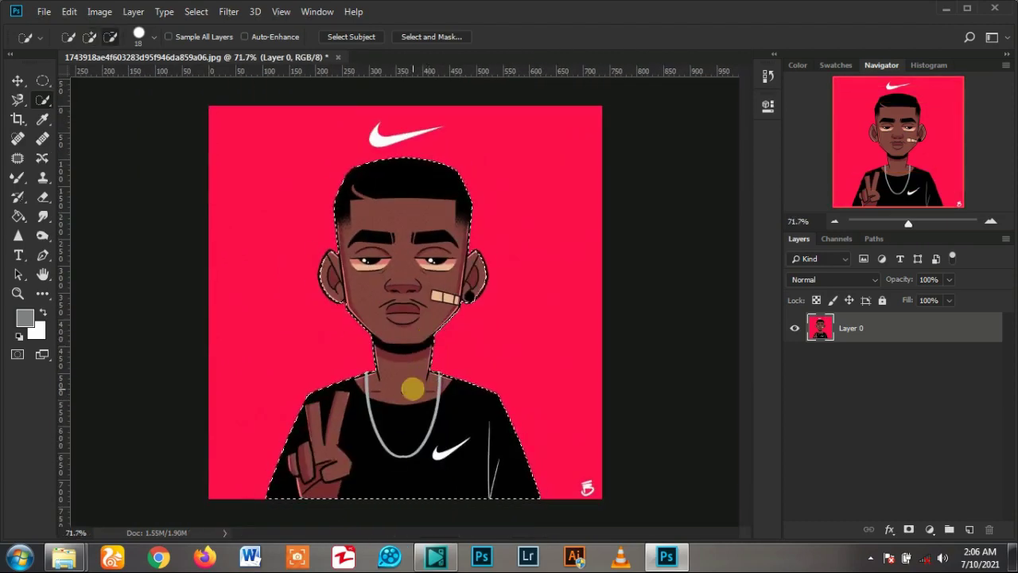
{"action": "scroll", "coordinate": [411, 386], "scroll_direction": "up", "scroll_amount": 2}
{"action": "scroll", "coordinate": [446, 247], "scroll_direction": "up", "scroll_amount": 2}
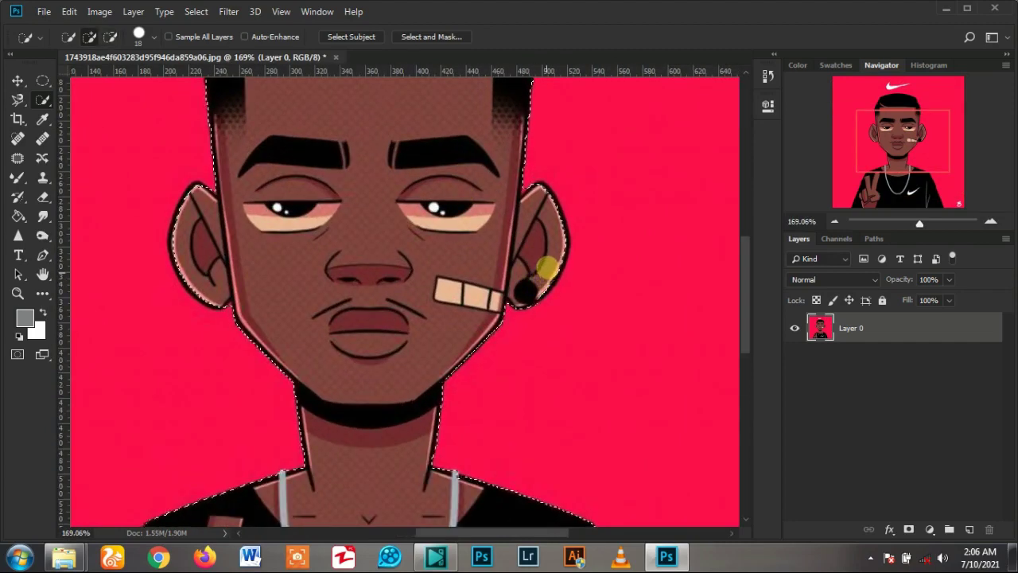
{"action": "scroll", "coordinate": [486, 252], "scroll_direction": "down", "scroll_amount": 3}
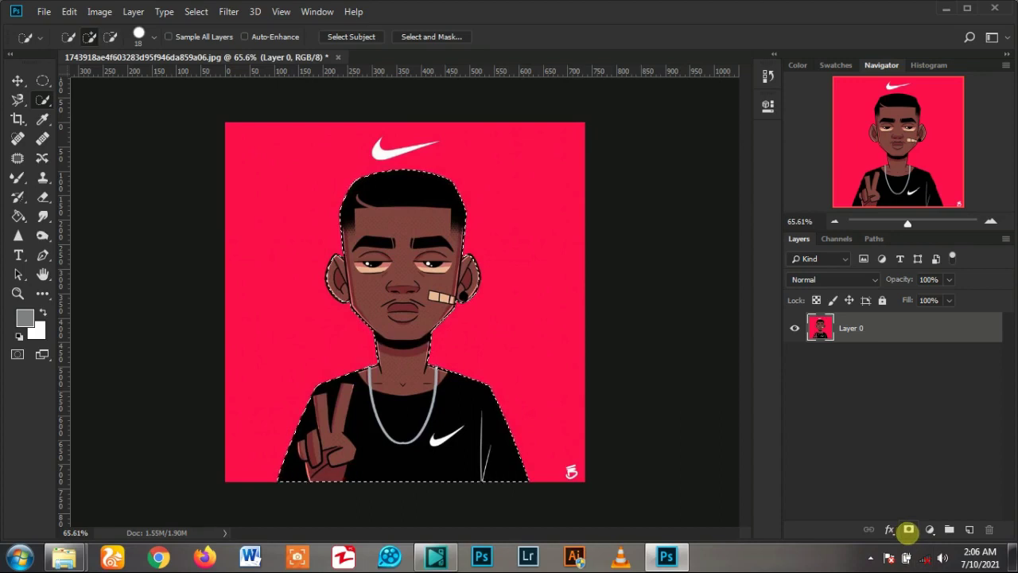
{"action": "left_click", "coordinate": [908, 530]}
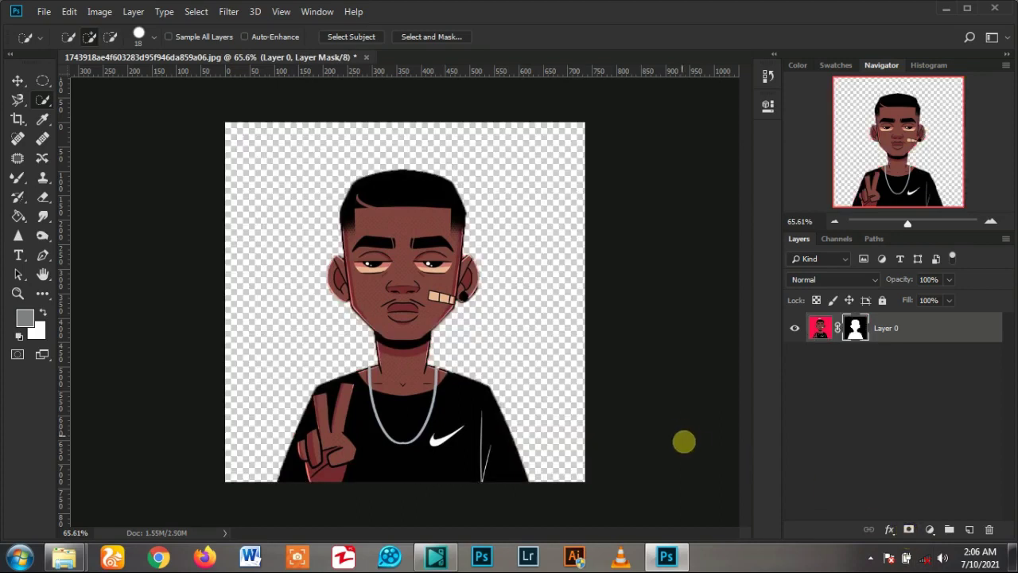
{"action": "key", "text": "ctrl+z"}
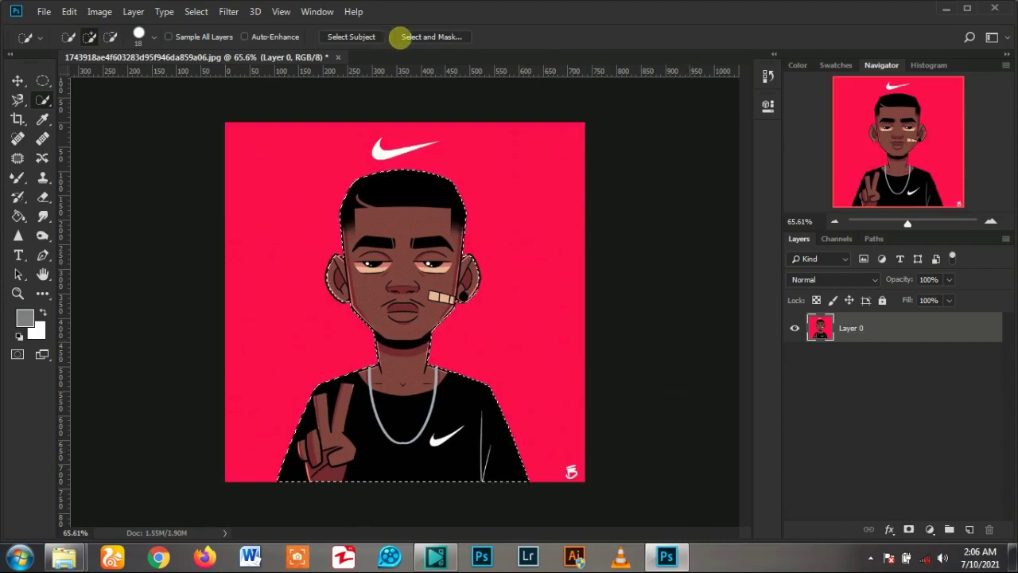
{"action": "left_click", "coordinate": [402, 38]}
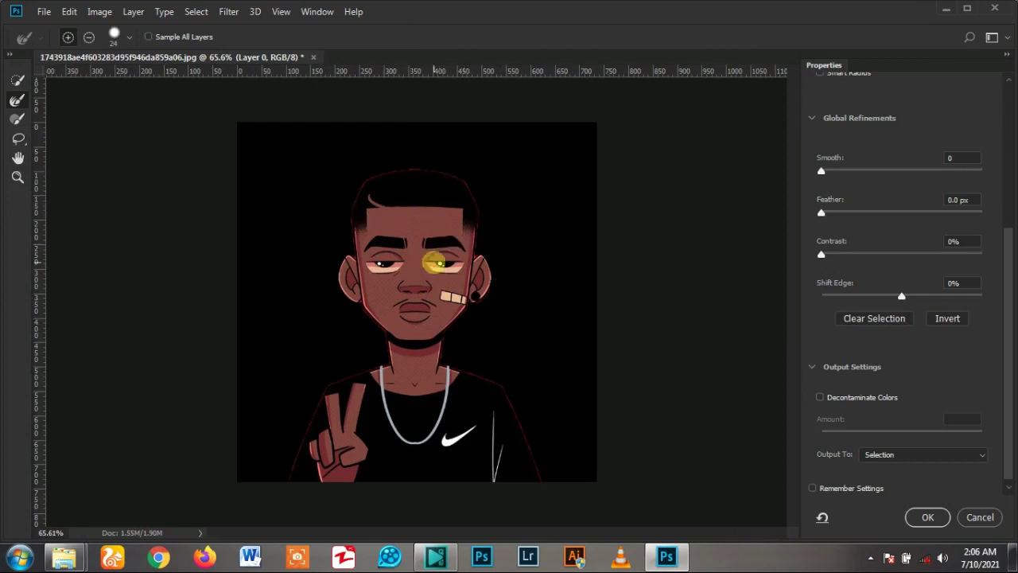
{"action": "left_click", "coordinate": [978, 517]}
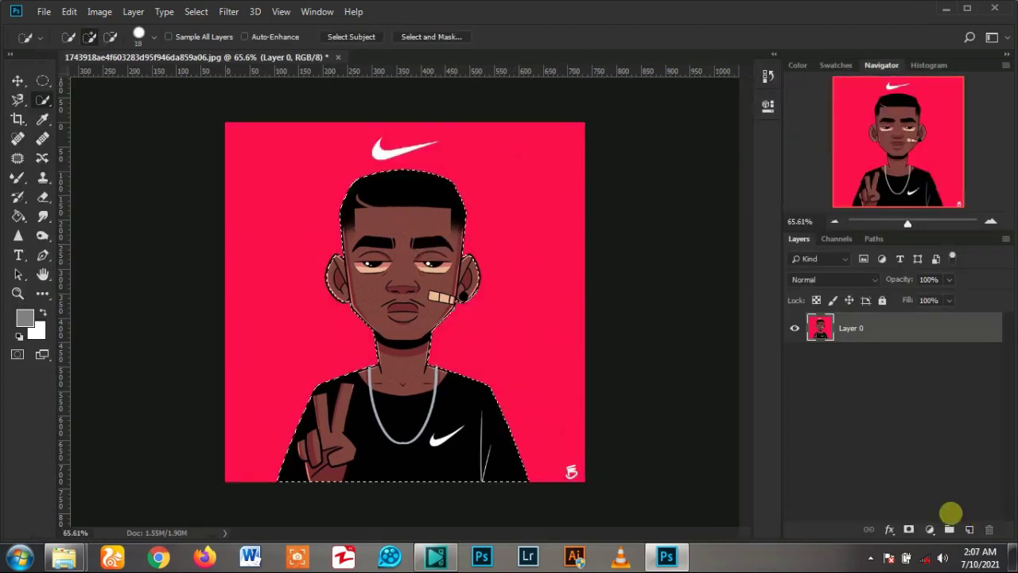
Zoom in on the right ear and add the cheek and jaw to the selection.
{"action": "scroll", "coordinate": [390, 209], "scroll_direction": "up", "scroll_amount": 2}
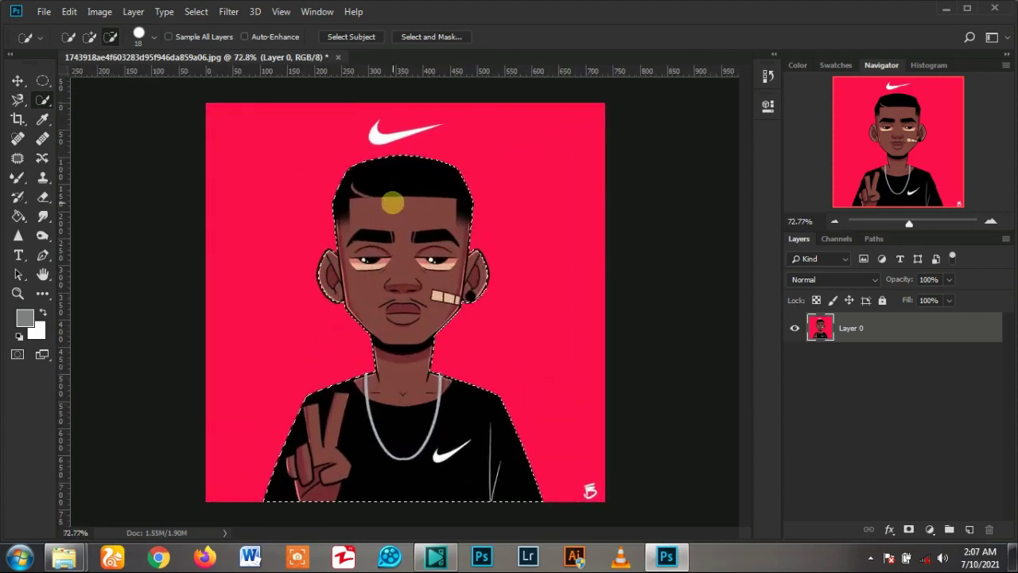
{"action": "scroll", "coordinate": [362, 144], "scroll_direction": "up", "scroll_amount": 2}
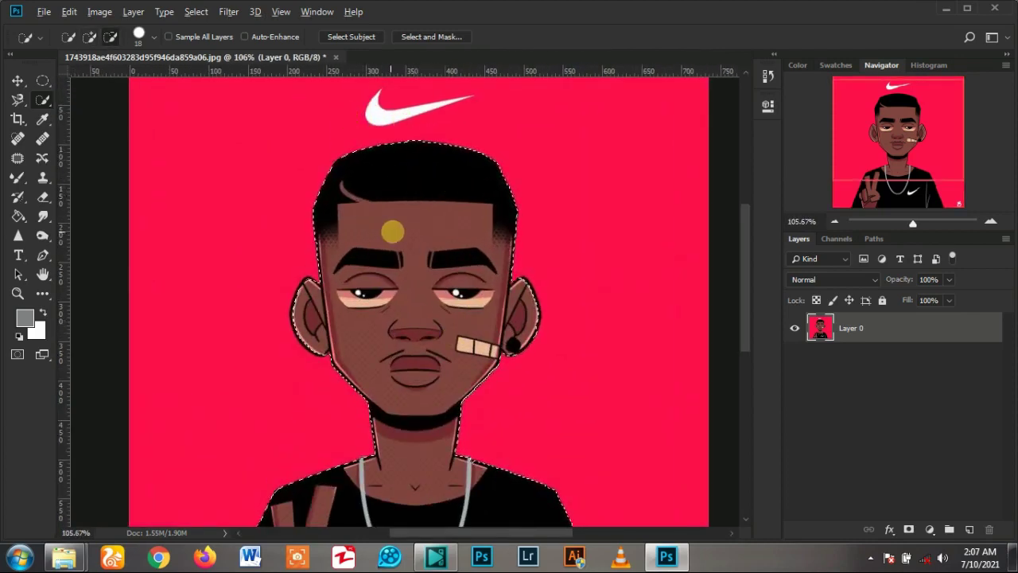
{"action": "scroll", "coordinate": [398, 254], "scroll_direction": "down", "scroll_amount": 2}
{"action": "scroll", "coordinate": [449, 374], "scroll_direction": "up", "scroll_amount": 2}
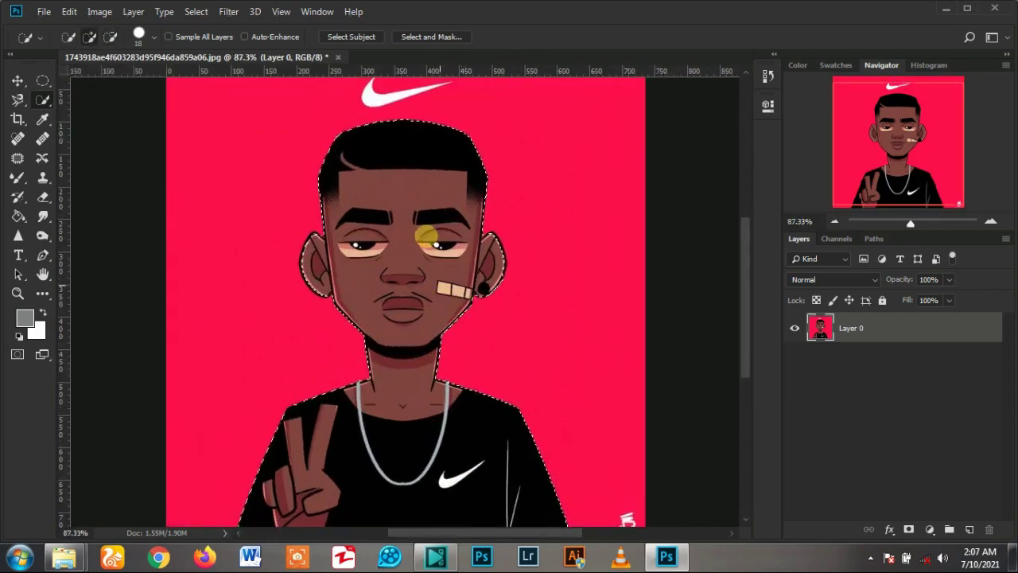
{"action": "scroll", "coordinate": [432, 123], "scroll_direction": "up", "scroll_amount": 1}
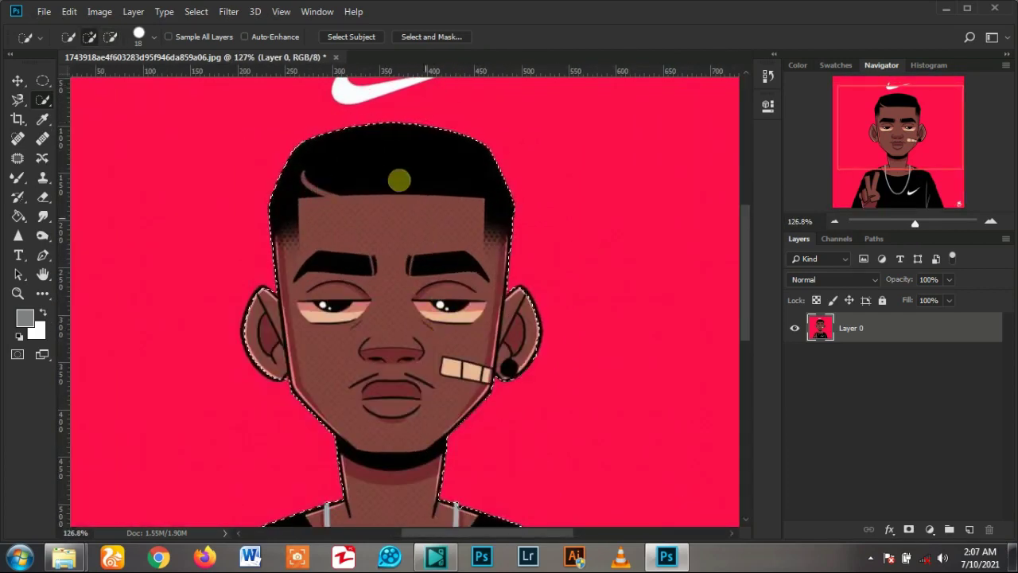
{"action": "scroll", "coordinate": [398, 177], "scroll_direction": "down", "scroll_amount": 1}
{"action": "scroll", "coordinate": [392, 383], "scroll_direction": "up", "scroll_amount": 1}
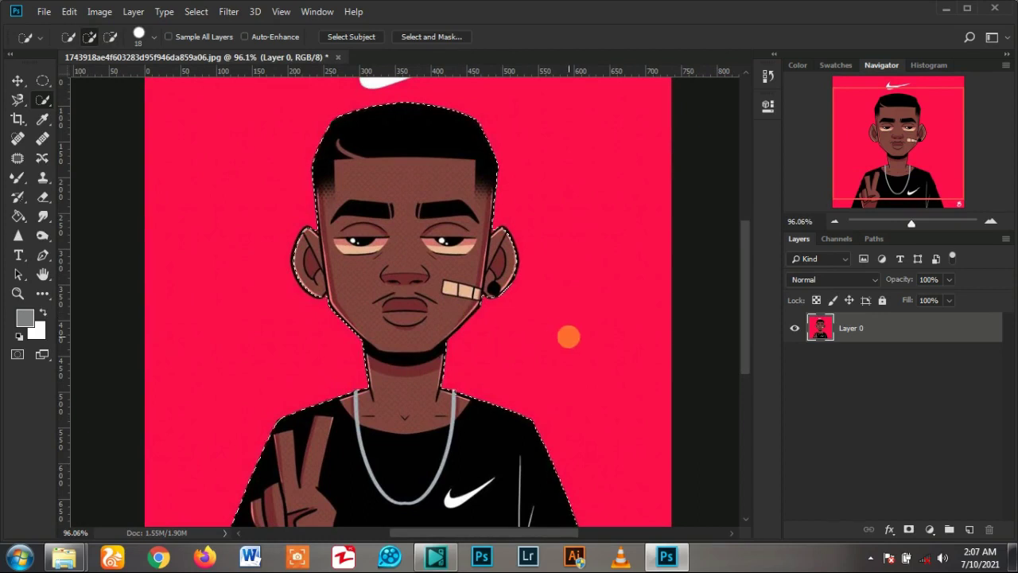
{"action": "scroll", "coordinate": [548, 338], "scroll_direction": "up", "scroll_amount": 1}
{"action": "left_click_drag", "start_coordinate": [420, 265], "coordinate": [461, 310]}
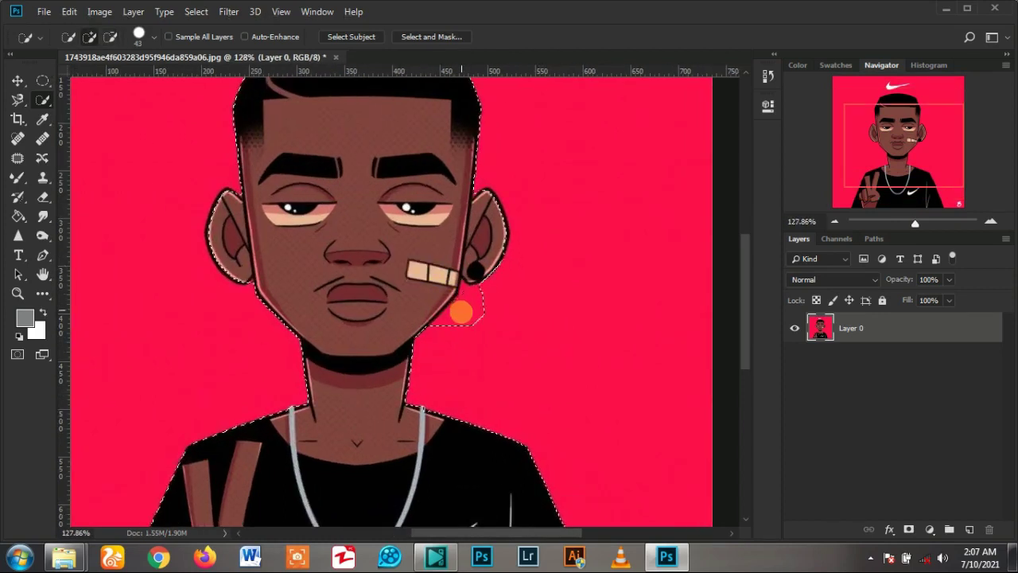
{"action": "left_click_drag", "start_coordinate": [462, 310], "coordinate": [454, 318]}
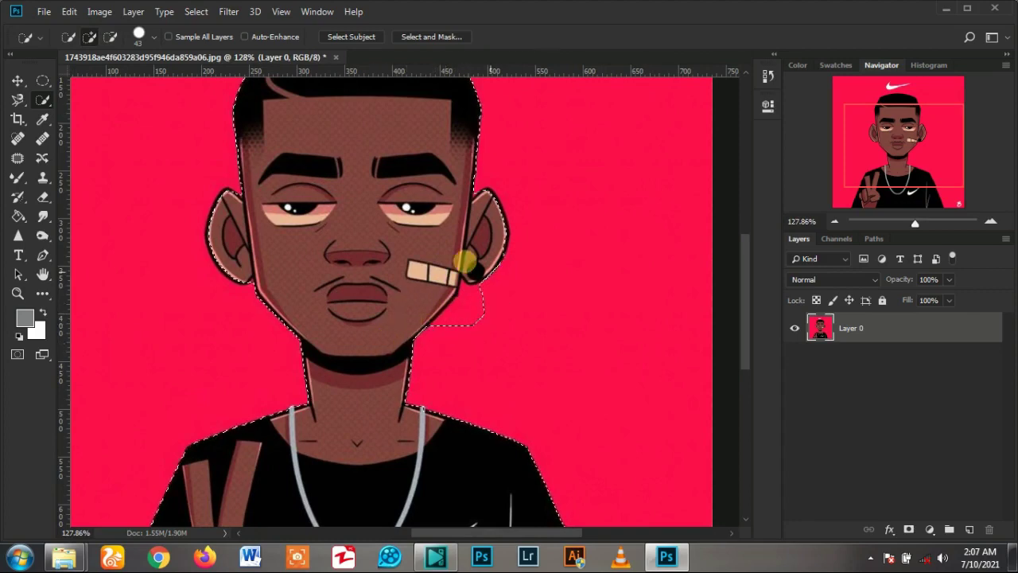
{"action": "scroll", "coordinate": [496, 369], "scroll_direction": "up", "scroll_amount": 1}
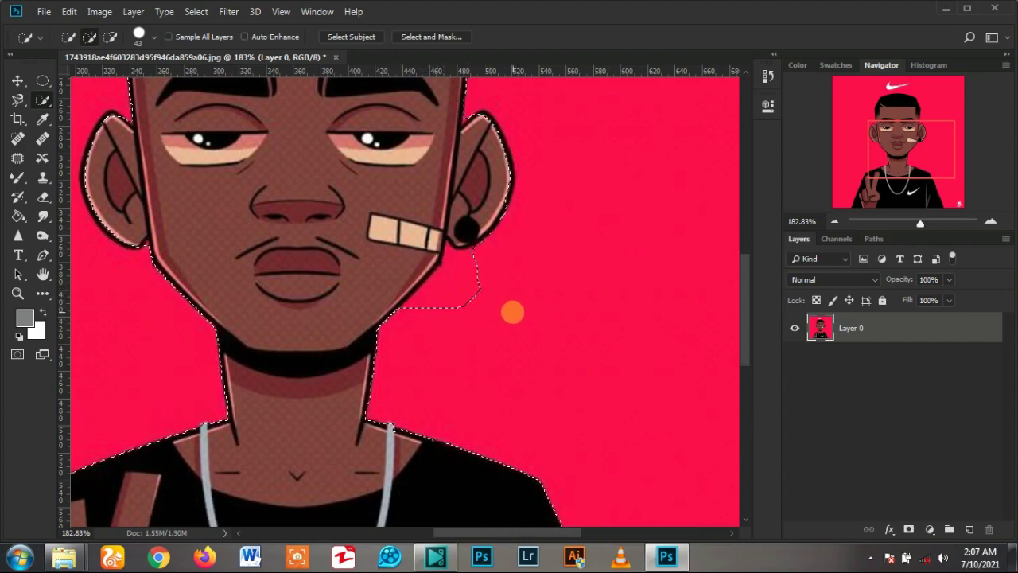
Alt-brush away the selection bulge below the ear.
{"action": "left_click", "coordinate": [516, 307]}
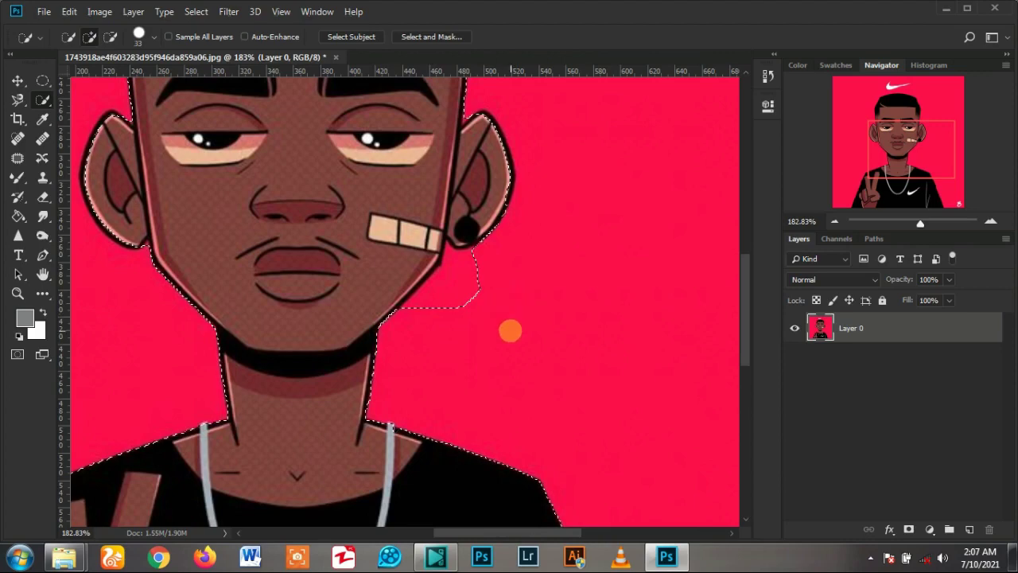
{"action": "key", "text": "alt"}
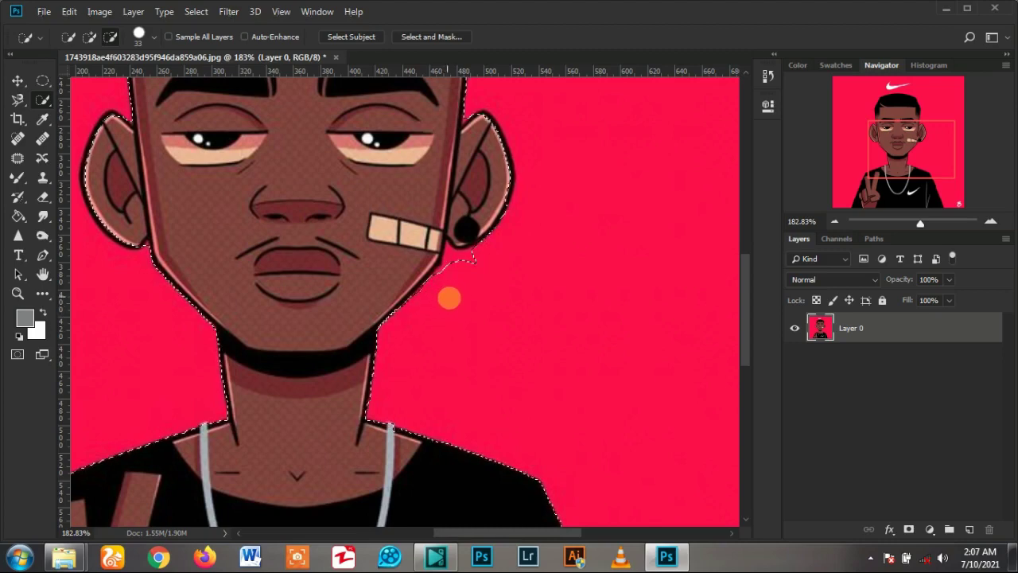
{"action": "left_click_drag", "start_coordinate": [461, 289], "coordinate": [466, 270]}
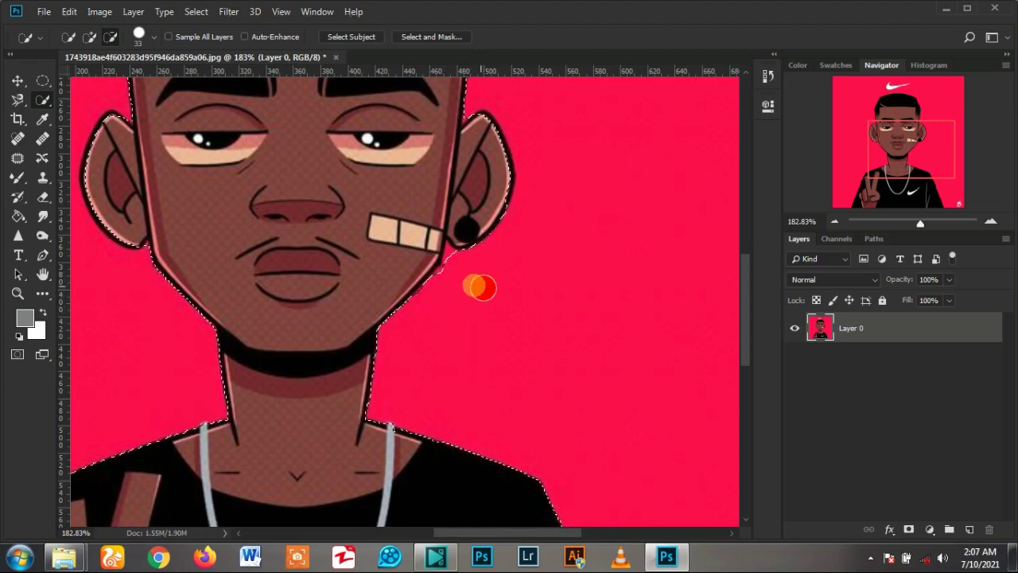
{"action": "scroll", "coordinate": [467, 266], "scroll_direction": "up", "scroll_amount": 1}
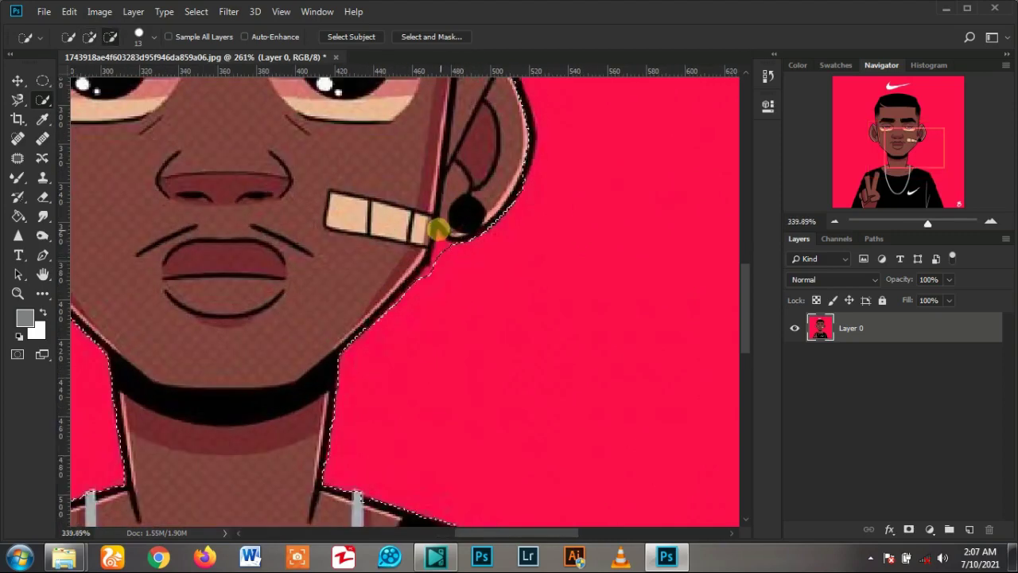
{"action": "scroll", "coordinate": [445, 275], "scroll_direction": "up", "scroll_amount": 1}
Shrink the brush with [ and tighten the selection edge along the earlobe and jaw.
{"action": "key", "text": "bracketleft"}
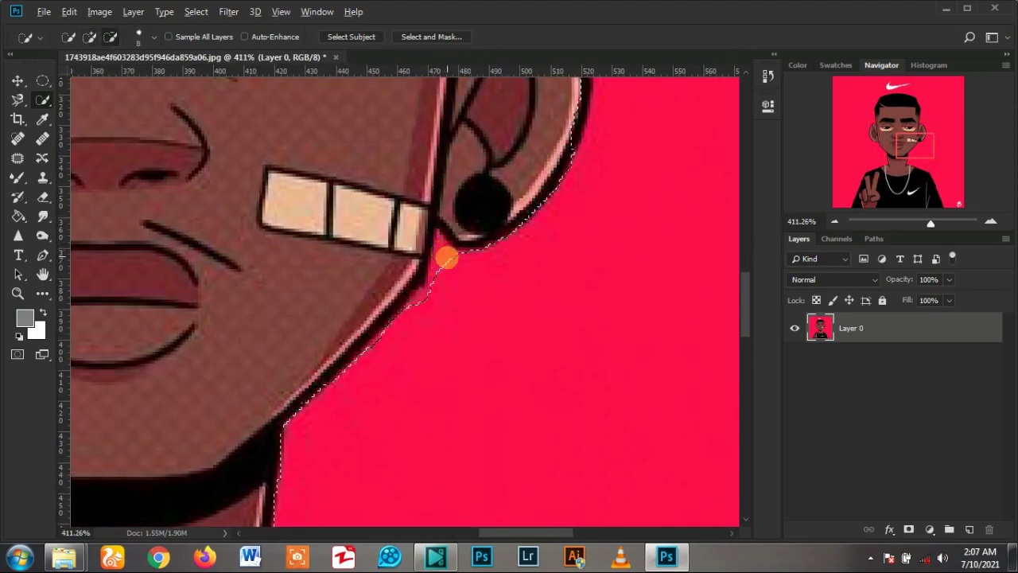
{"action": "left_click_drag", "start_coordinate": [450, 266], "coordinate": [448, 250]}
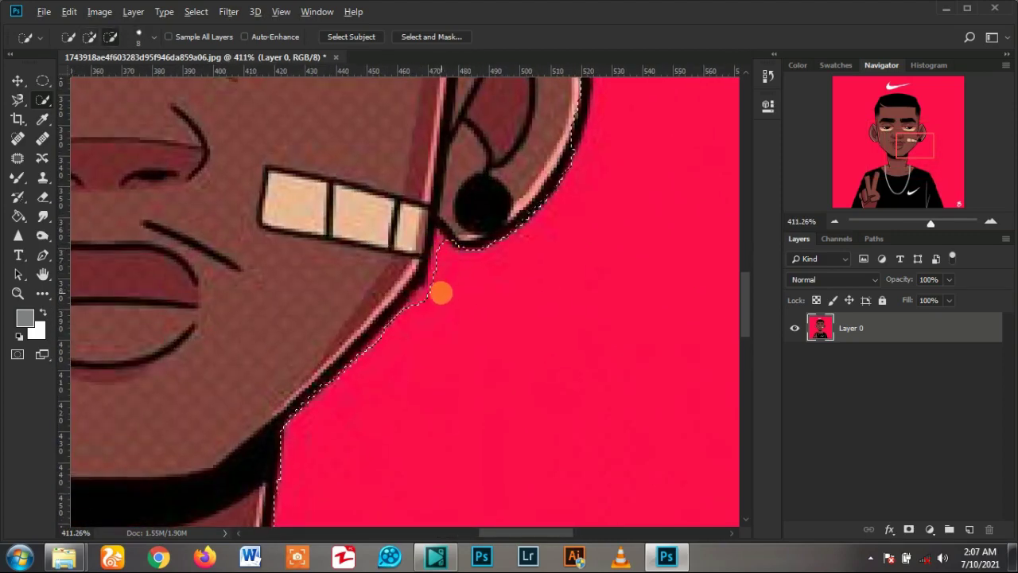
{"action": "left_click_drag", "start_coordinate": [441, 292], "coordinate": [424, 302]}
{"action": "key", "text": "bracketleft"}
{"action": "key", "text": "bracketleft"}
{"action": "key", "text": "bracketleft"}
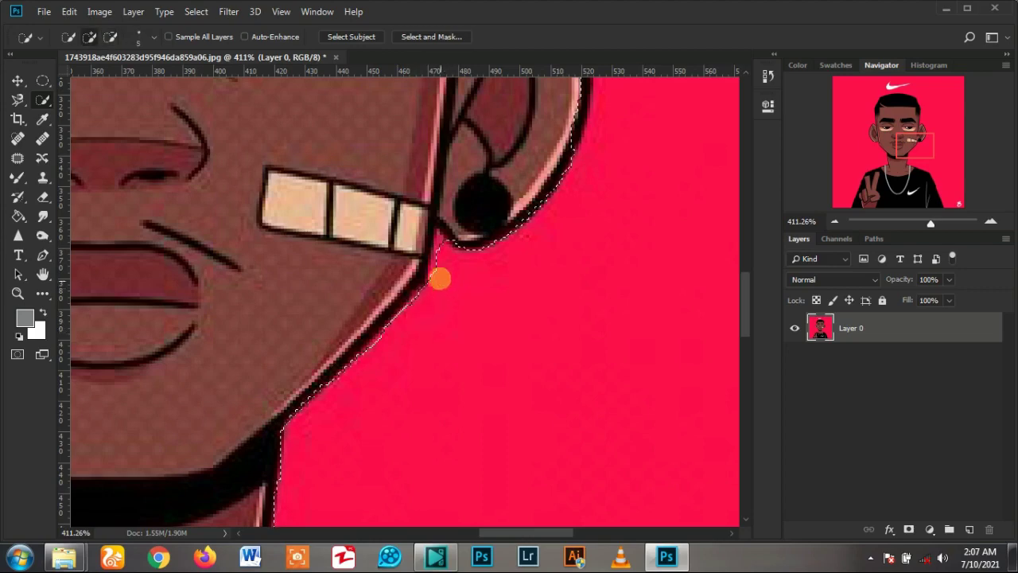
{"action": "mouse_move", "coordinate": [439, 266]}
{"action": "left_mouse_down"}
{"action": "mouse_move", "coordinate": [441, 245]}
{"action": "mouse_move", "coordinate": [448, 256]}
{"action": "mouse_move", "coordinate": [439, 238]}
{"action": "left_mouse_up"}
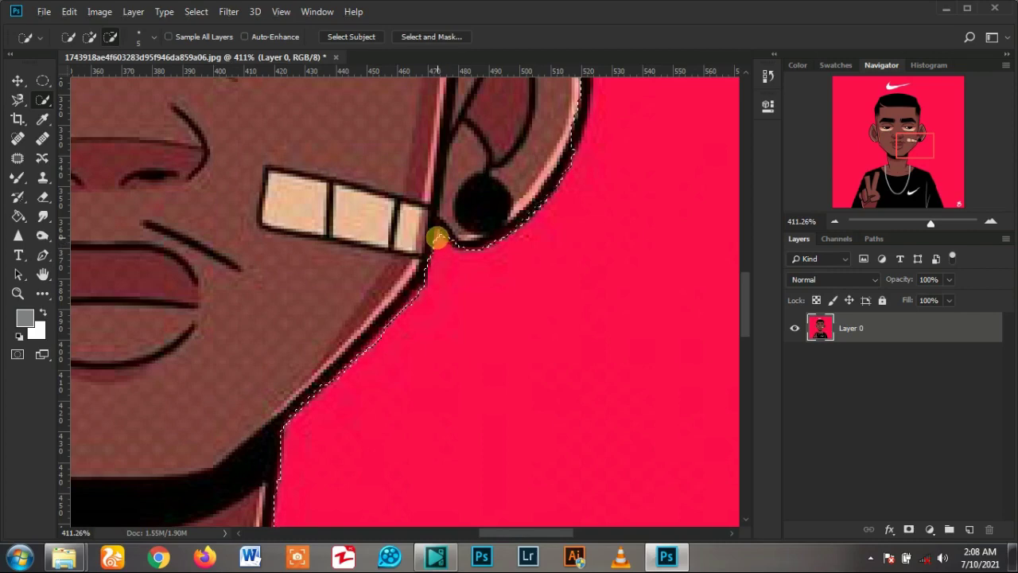
{"action": "scroll", "coordinate": [460, 318], "scroll_direction": "down", "scroll_amount": 3}
{"action": "scroll", "coordinate": [461, 316], "scroll_direction": "down", "scroll_amount": 2}
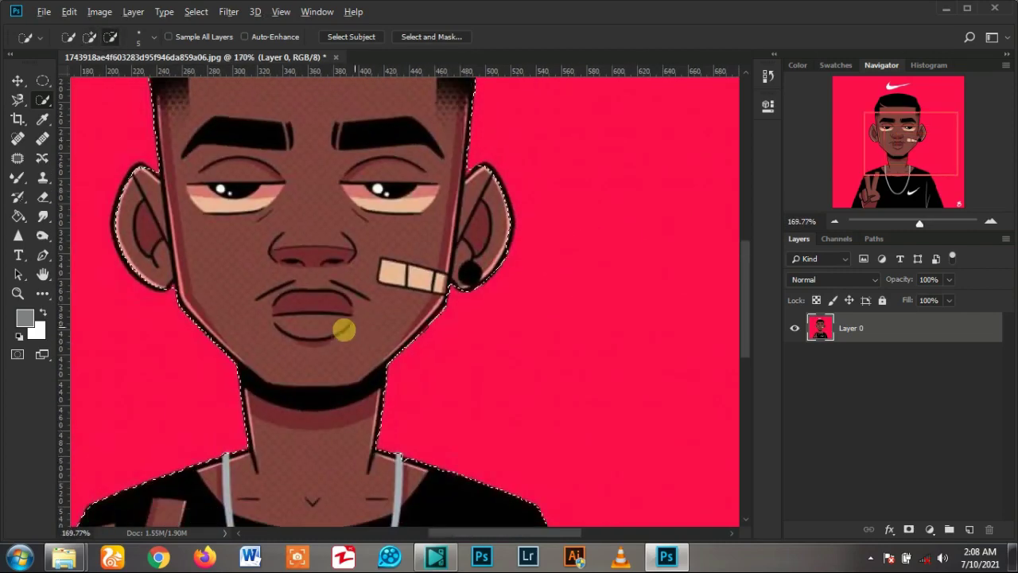
{"action": "scroll", "coordinate": [344, 329], "scroll_direction": "down", "scroll_amount": 3}
{"action": "scroll", "coordinate": [438, 309], "scroll_direction": "up", "scroll_amount": 1}
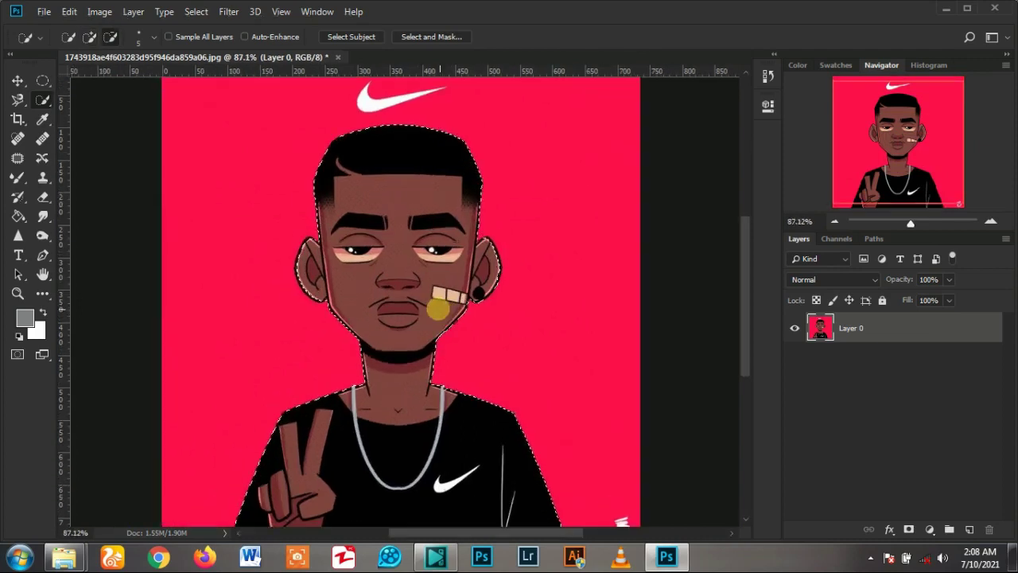
{"action": "scroll", "coordinate": [439, 310], "scroll_direction": "up", "scroll_amount": 1}
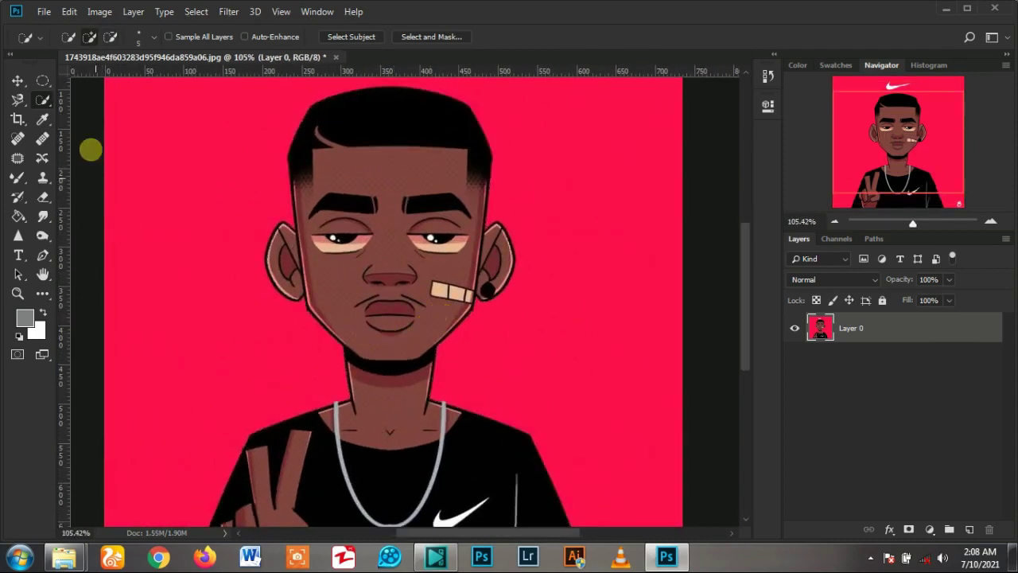
Switch from Quick Selection to the Magic Wand Tool.
{"action": "right_click", "coordinate": [43, 100]}
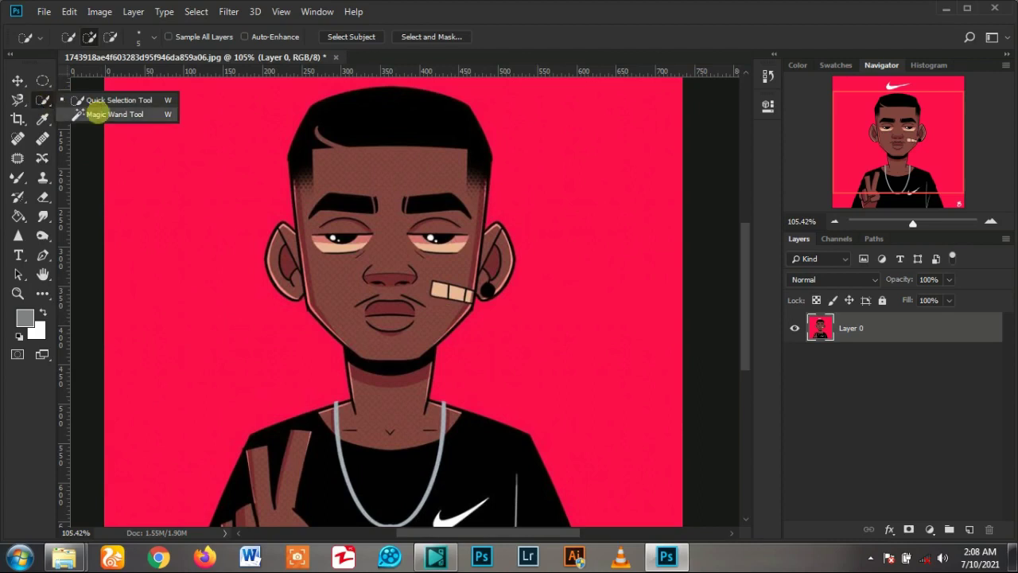
{"action": "left_click", "coordinate": [94, 114]}
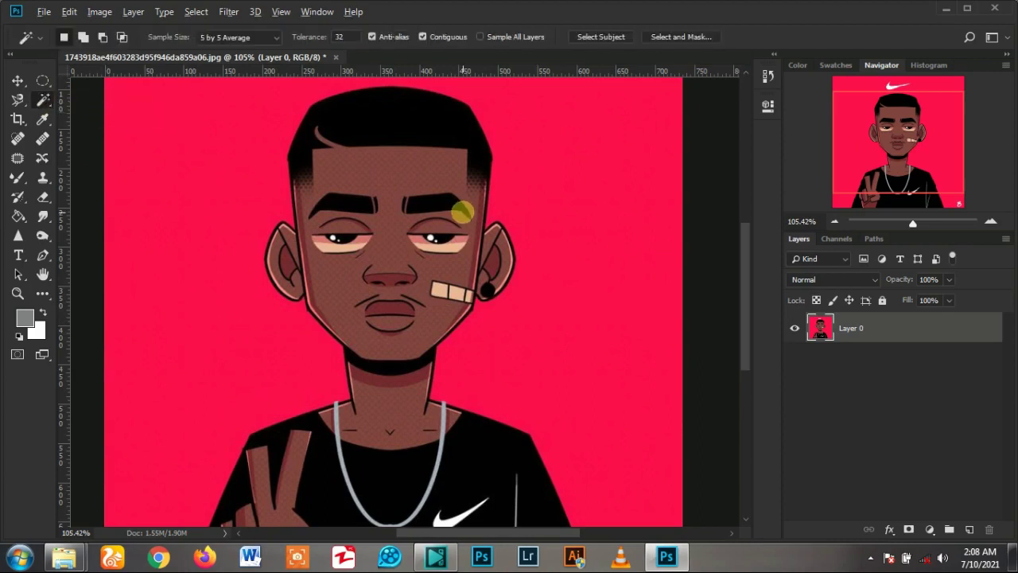
{"action": "scroll", "coordinate": [462, 212], "scroll_direction": "down", "scroll_amount": 2}
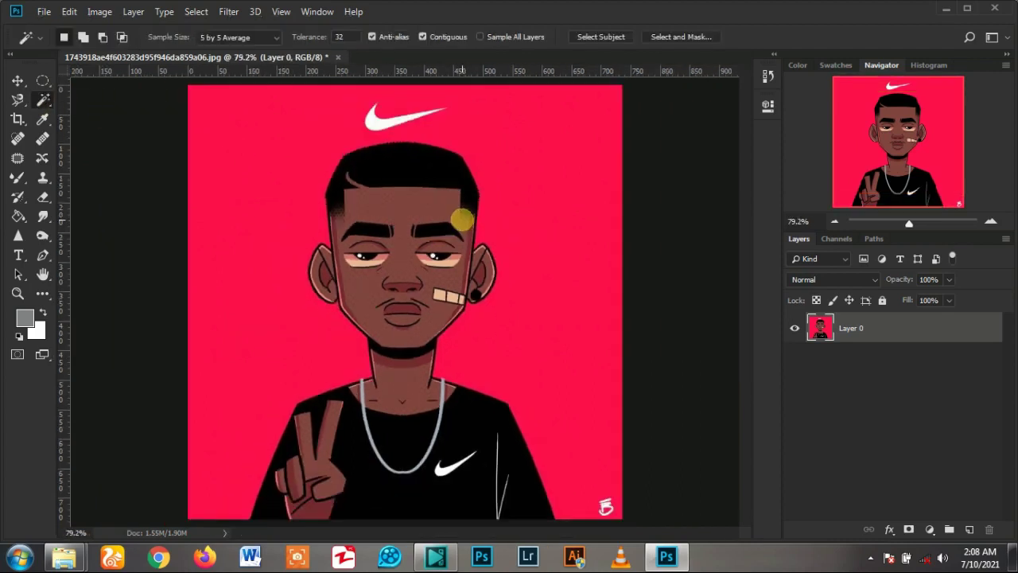
{"action": "scroll", "coordinate": [462, 222], "scroll_direction": "down", "scroll_amount": 1}
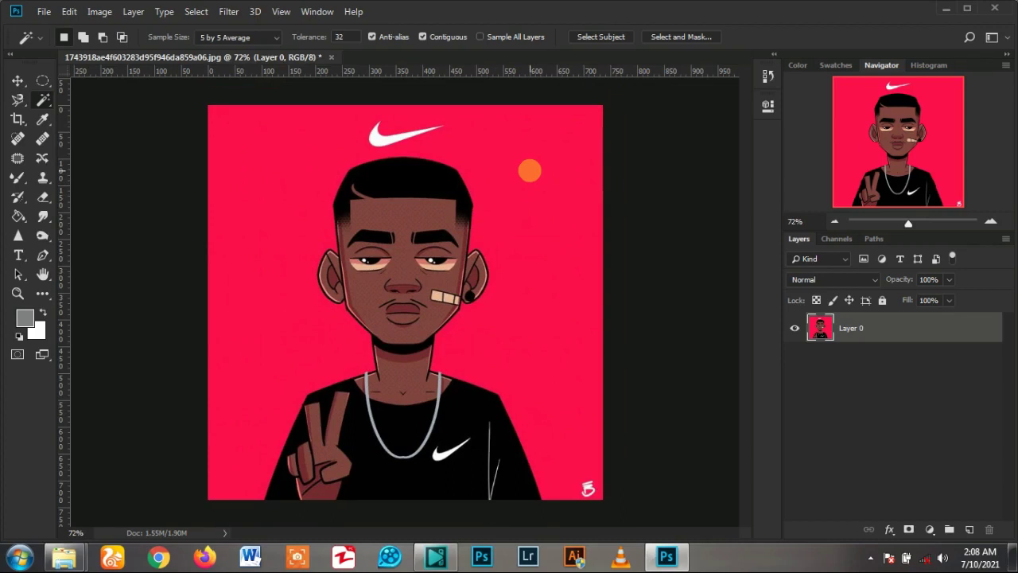
Select the pink background with one Magic Wand click and zoom to check it.
{"action": "left_click", "coordinate": [276, 191]}
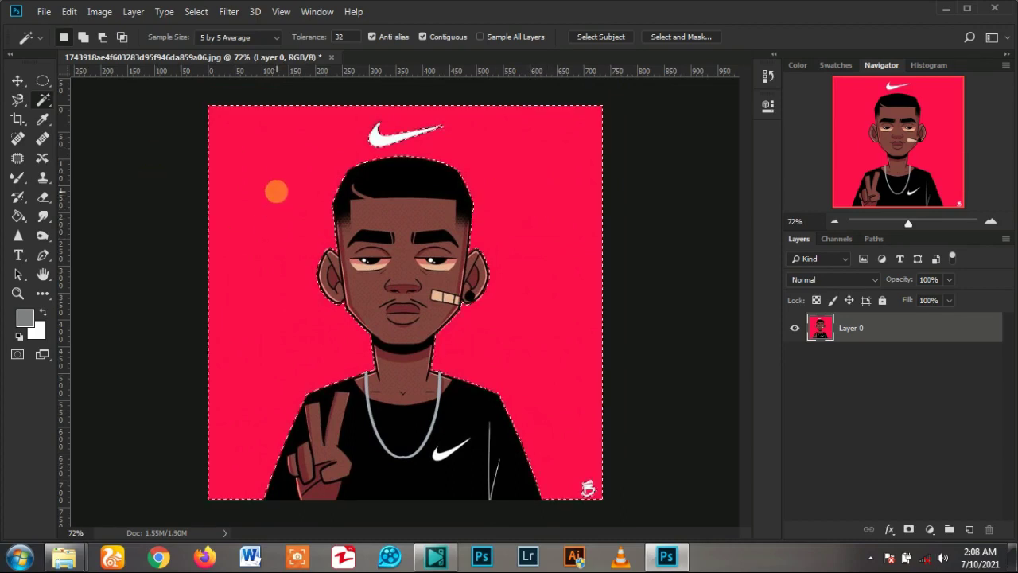
{"action": "scroll", "coordinate": [422, 433], "scroll_direction": "up", "scroll_amount": 1}
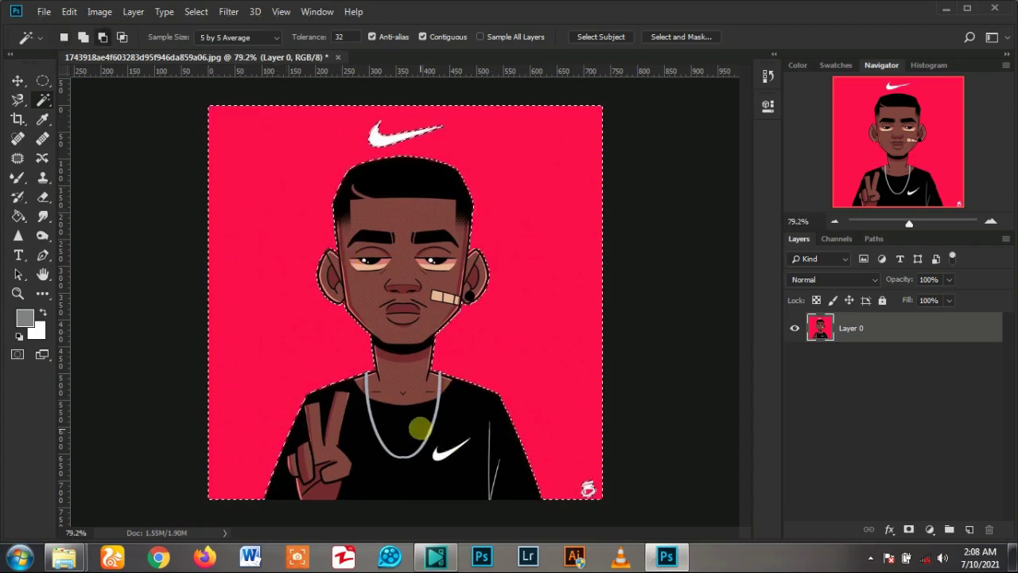
{"action": "scroll", "coordinate": [421, 422], "scroll_direction": "up", "scroll_amount": 2}
{"action": "scroll", "coordinate": [410, 128], "scroll_direction": "down", "scroll_amount": 3}
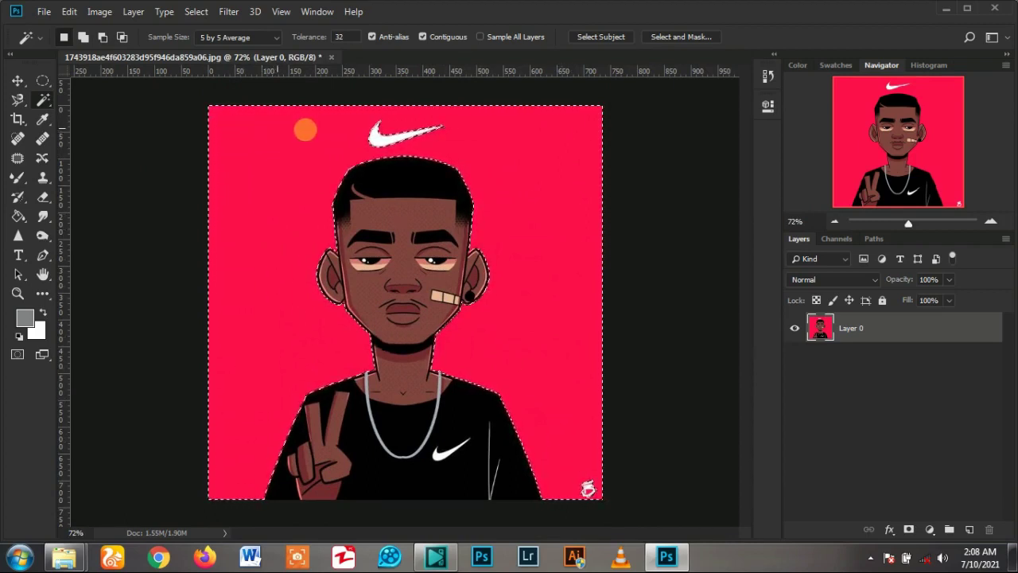
{"action": "scroll", "coordinate": [281, 142], "scroll_direction": "up", "scroll_amount": 1}
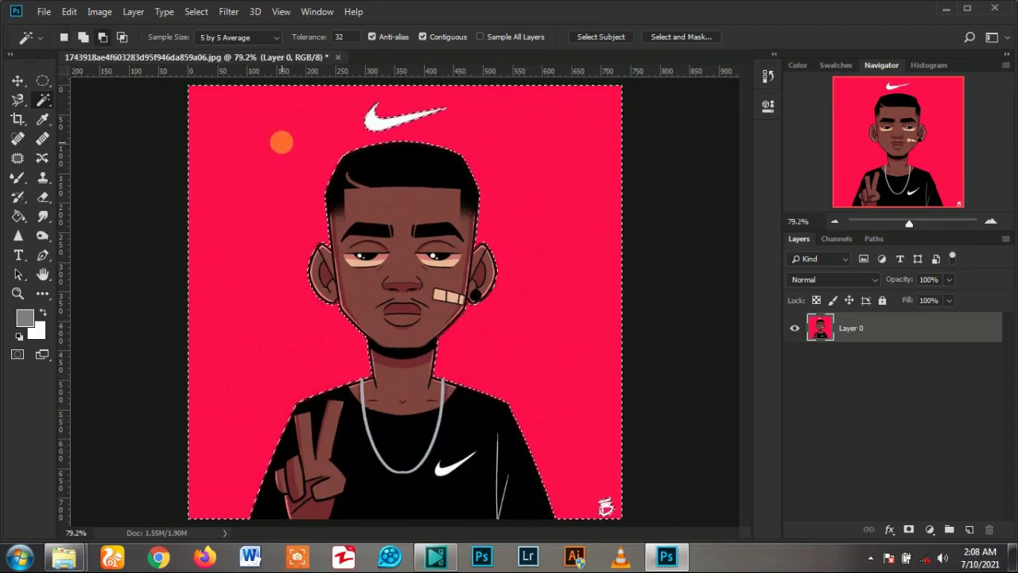
{"action": "scroll", "coordinate": [282, 142], "scroll_direction": "up", "scroll_amount": 2}
{"action": "scroll", "coordinate": [448, 159], "scroll_direction": "down", "scroll_amount": 1}
{"action": "scroll", "coordinate": [416, 159], "scroll_direction": "down", "scroll_amount": 3}
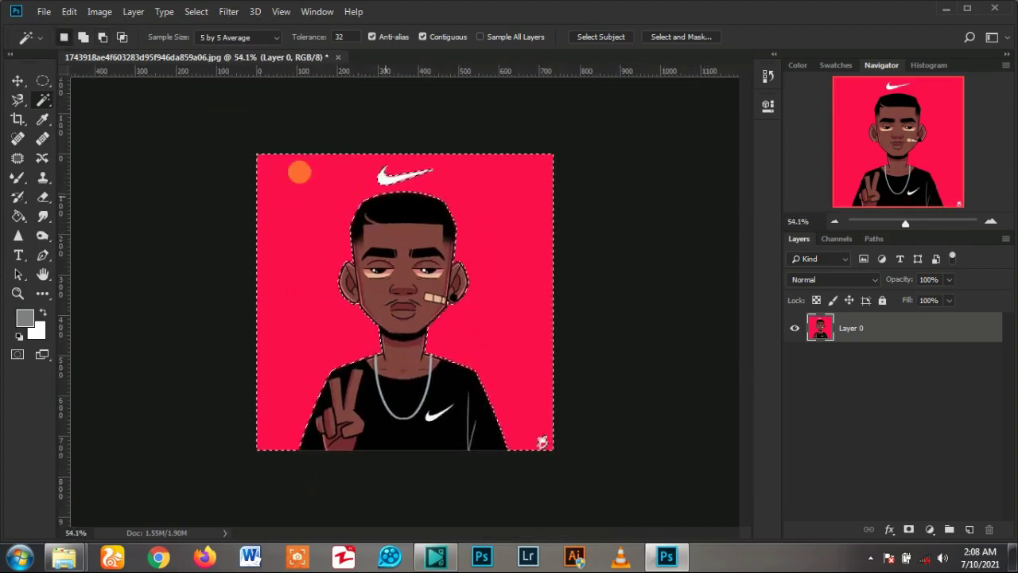
{"action": "scroll", "coordinate": [357, 175], "scroll_direction": "up", "scroll_amount": 1}
{"action": "scroll", "coordinate": [364, 183], "scroll_direction": "up", "scroll_amount": 1}
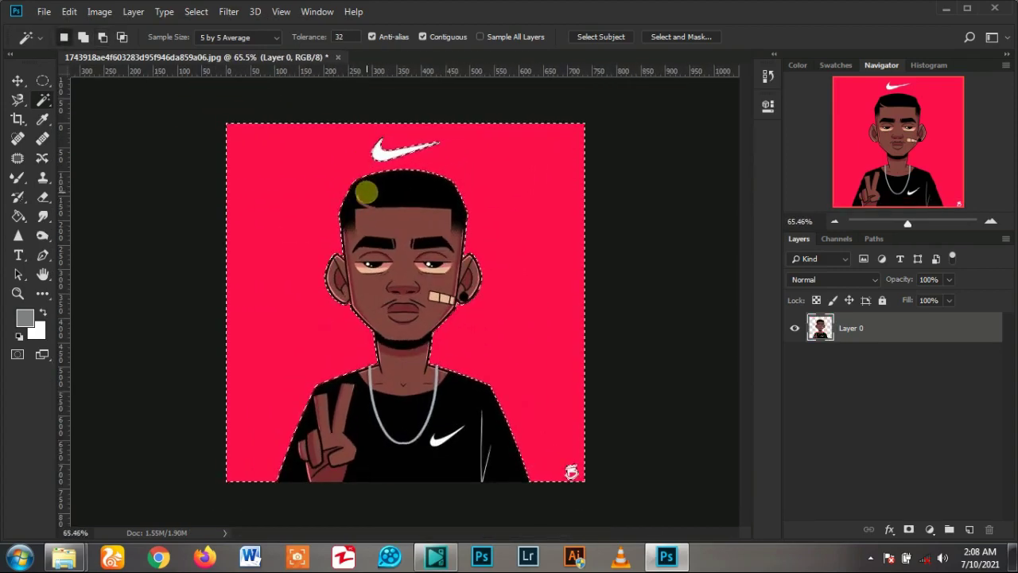
Delete the selected pink background, then undo the deletion.
{"action": "key", "text": "Delete"}
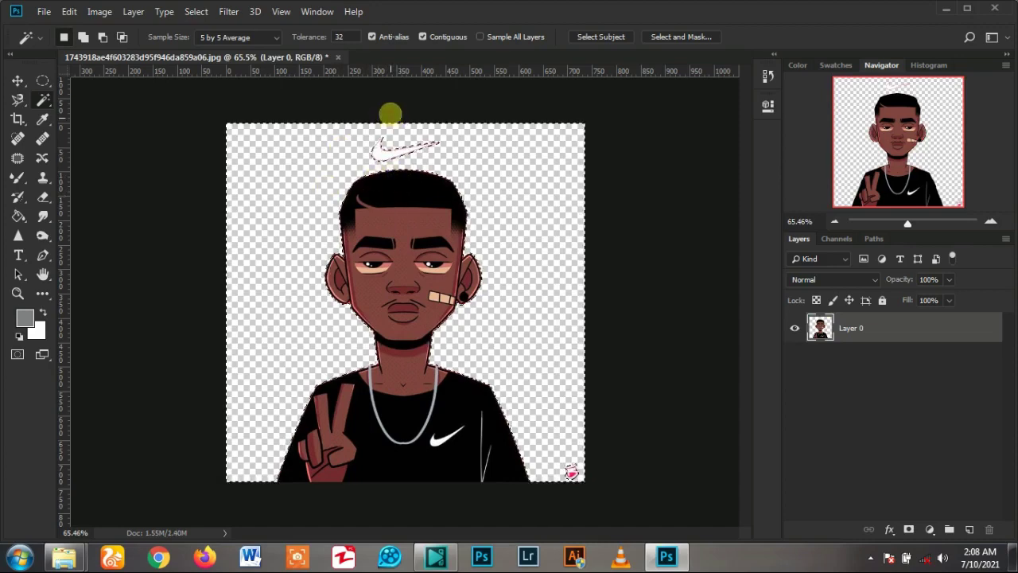
{"action": "scroll", "coordinate": [390, 114], "scroll_direction": "up", "scroll_amount": 1}
{"action": "scroll", "coordinate": [387, 128], "scroll_direction": "up", "scroll_amount": 1}
{"action": "scroll", "coordinate": [295, 123], "scroll_direction": "up", "scroll_amount": 2}
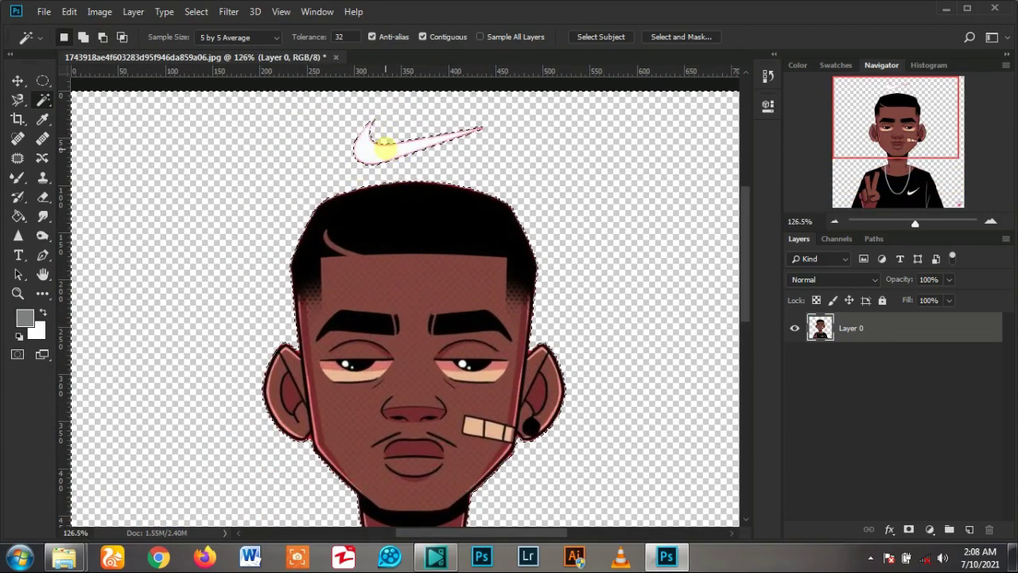
{"action": "scroll", "coordinate": [386, 151], "scroll_direction": "down", "scroll_amount": 3}
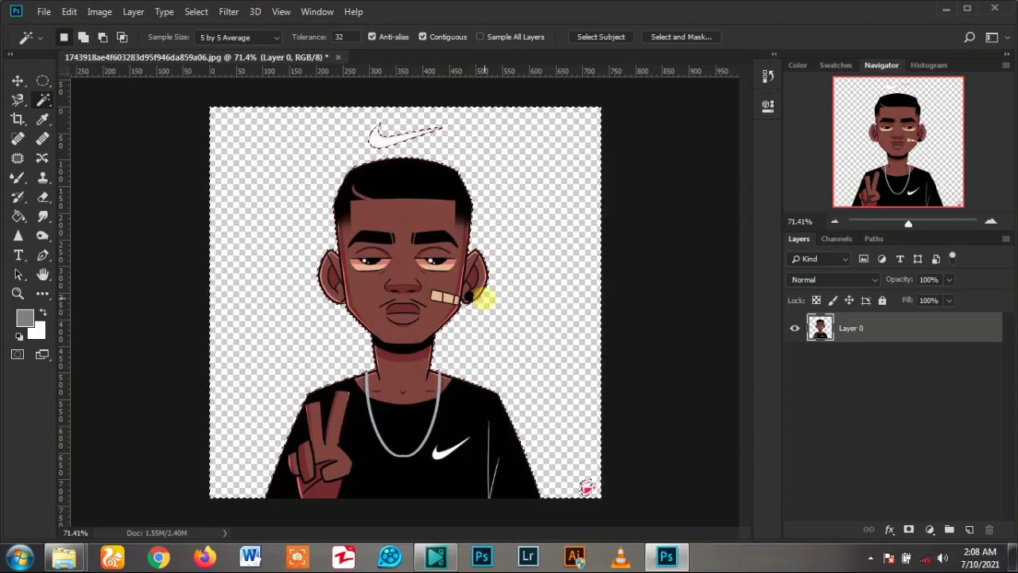
{"action": "key", "text": "ctrl+z"}
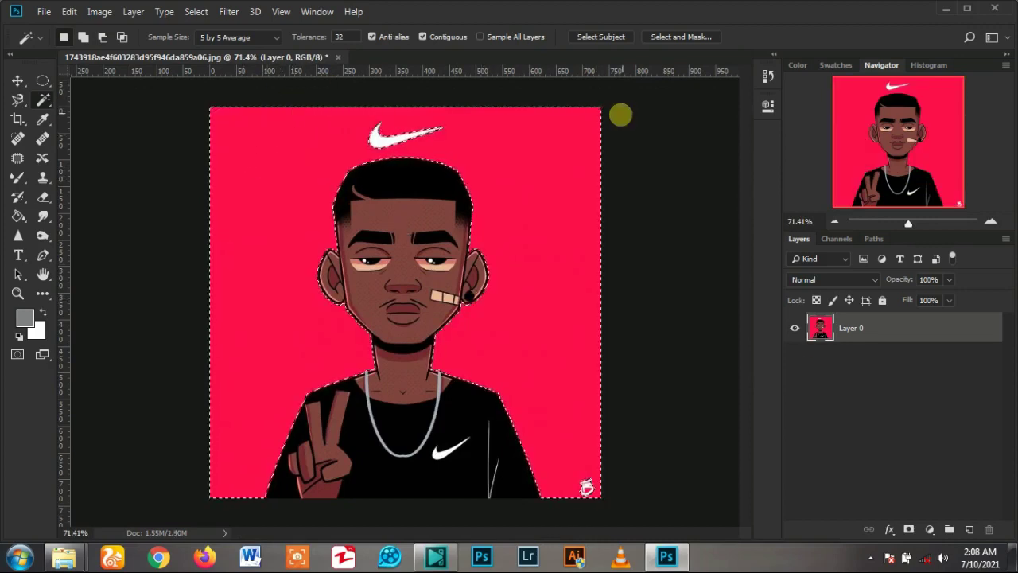
{"action": "scroll", "coordinate": [593, 343], "scroll_direction": "up", "scroll_amount": 1}
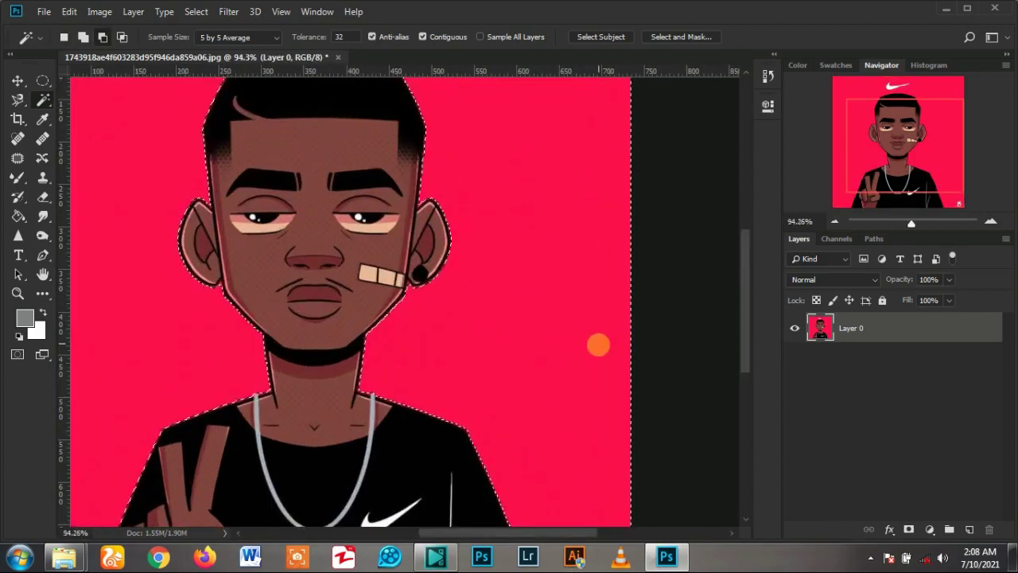
{"action": "scroll", "coordinate": [593, 334], "scroll_direction": "down", "scroll_amount": 1}
{"action": "scroll", "coordinate": [548, 371], "scroll_direction": "up", "scroll_amount": 1}
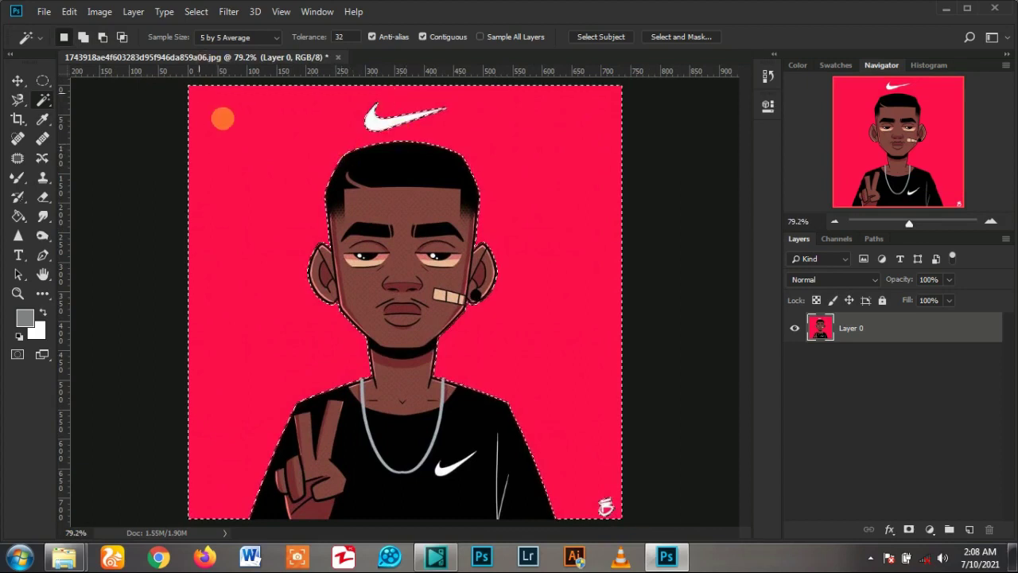
Deselect, reselect the pink background with the Magic Wand, and delete it.
{"action": "key", "text": "alt"}
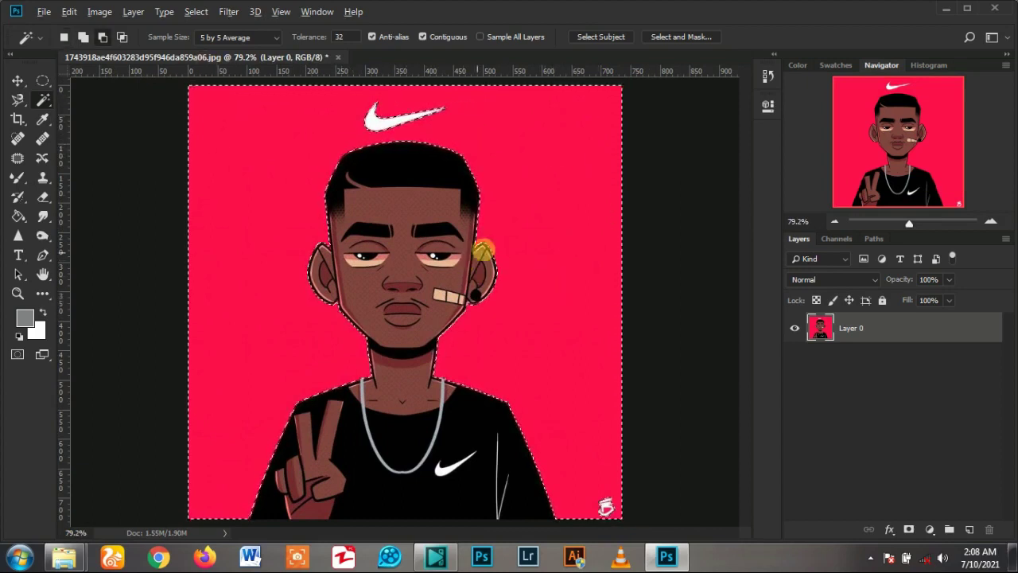
{"action": "scroll", "coordinate": [483, 251], "scroll_direction": "down", "scroll_amount": 1}
{"action": "scroll", "coordinate": [469, 256], "scroll_direction": "down", "scroll_amount": 1}
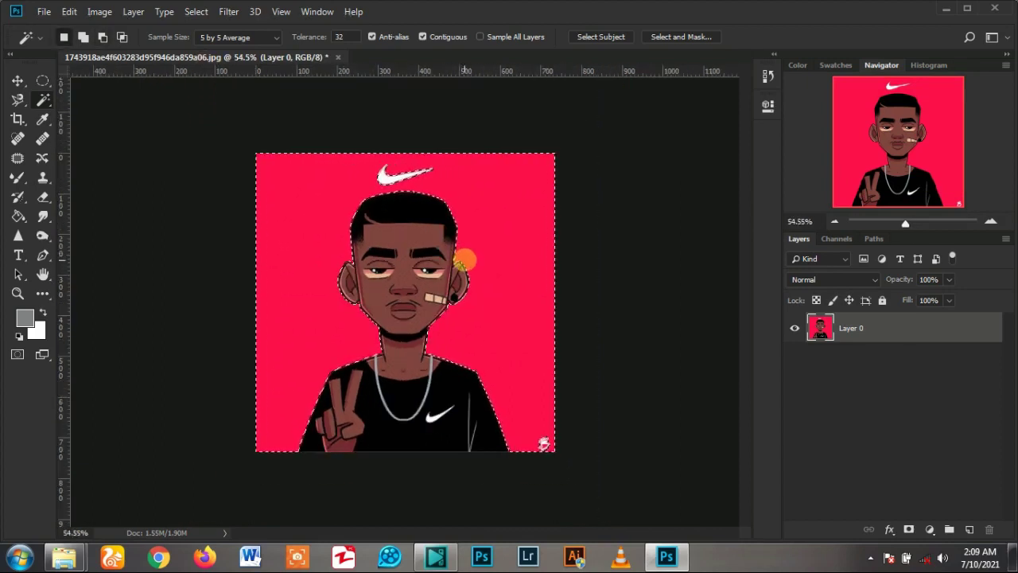
{"action": "key", "text": "ctrl+d"}
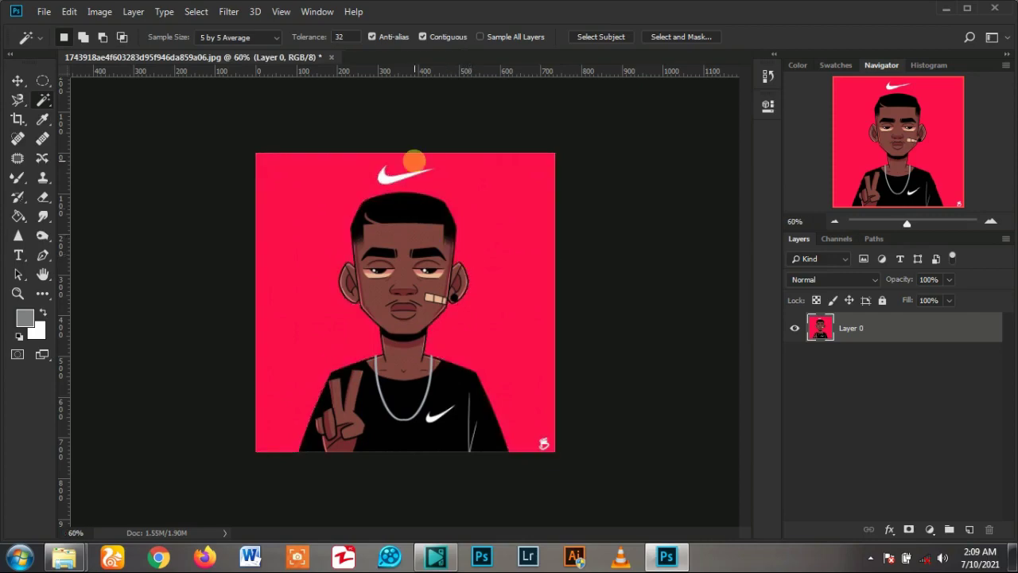
{"action": "left_click", "coordinate": [396, 159]}
{"action": "scroll", "coordinate": [397, 159], "scroll_direction": "up", "scroll_amount": 1}
{"action": "scroll", "coordinate": [397, 147], "scroll_direction": "up", "scroll_amount": 1}
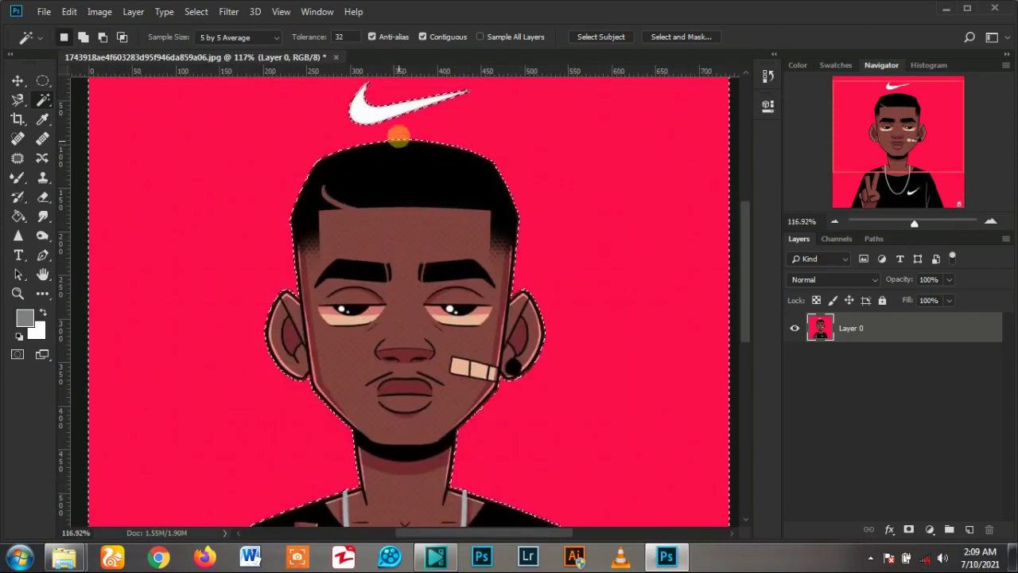
{"action": "scroll", "coordinate": [398, 137], "scroll_direction": "up", "scroll_amount": 1}
{"action": "key", "text": "Delete"}
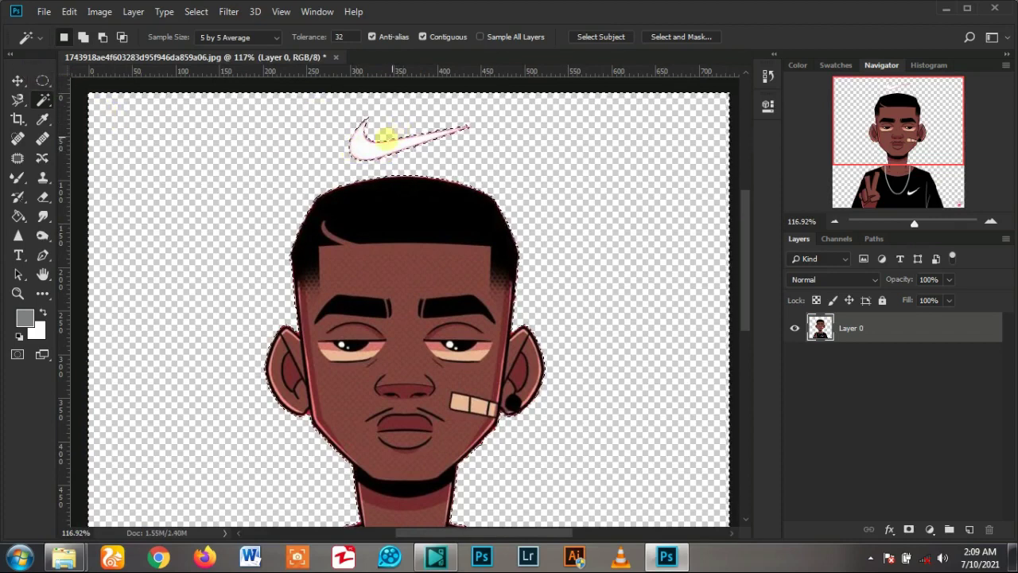
Select the white Nike swoosh and zoom in on the traces above the head.
{"action": "left_click", "coordinate": [366, 145]}
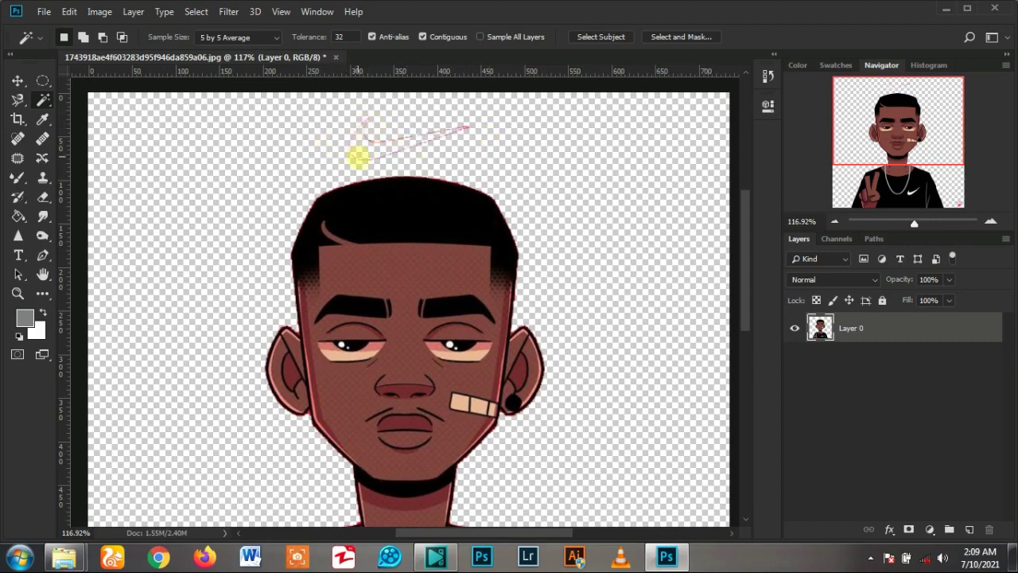
{"action": "scroll", "coordinate": [422, 124], "scroll_direction": "up", "scroll_amount": 2}
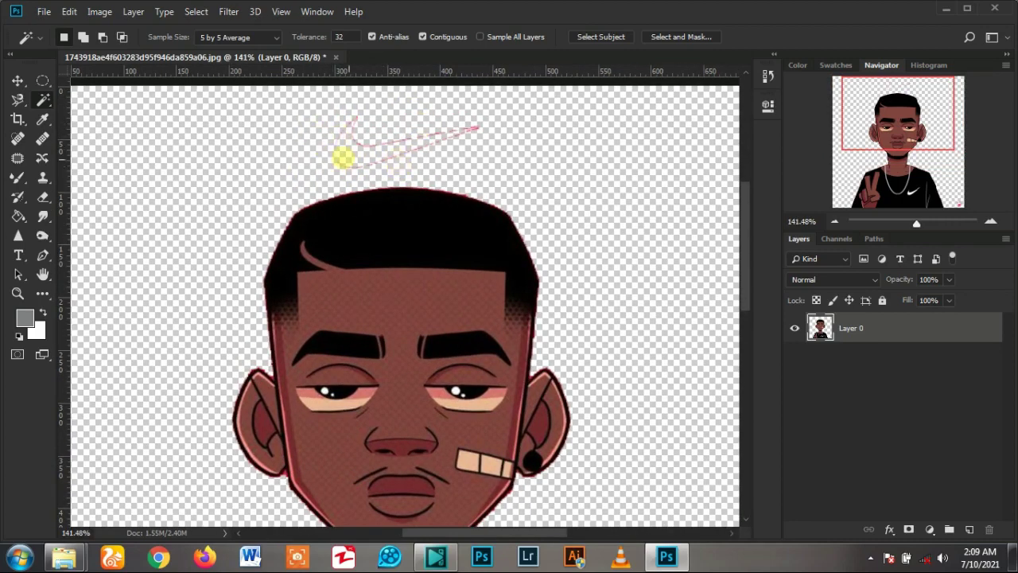
{"action": "scroll", "coordinate": [388, 137], "scroll_direction": "up", "scroll_amount": 2}
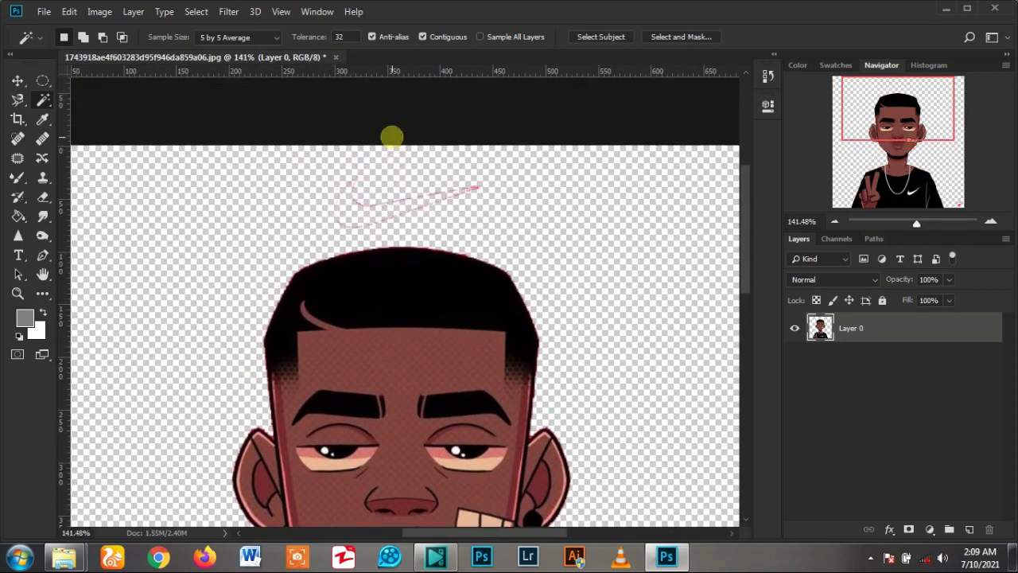
{"action": "scroll", "coordinate": [388, 221], "scroll_direction": "up", "scroll_amount": 1}
{"action": "scroll", "coordinate": [388, 221], "scroll_direction": "up", "scroll_amount": 1}
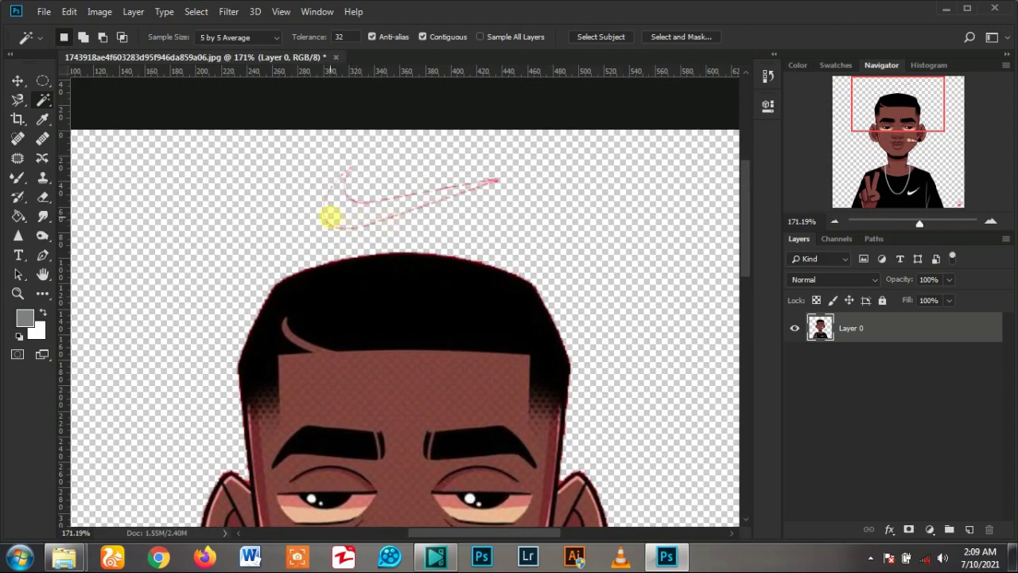
Switch to the Lasso Tool and delete the pink swoosh traces above the head.
{"action": "right_click", "coordinate": [17, 98]}
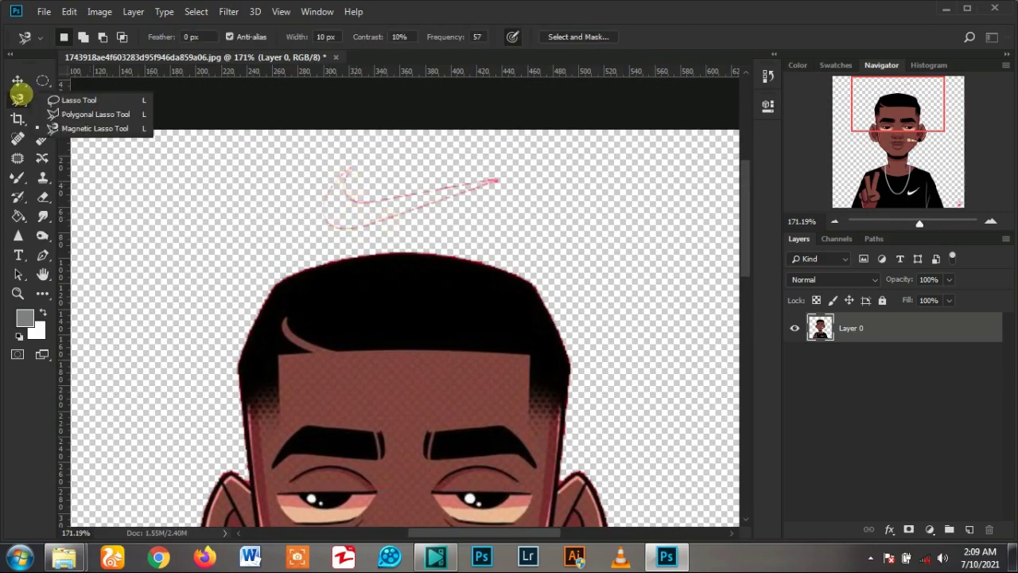
{"action": "left_click", "coordinate": [56, 100]}
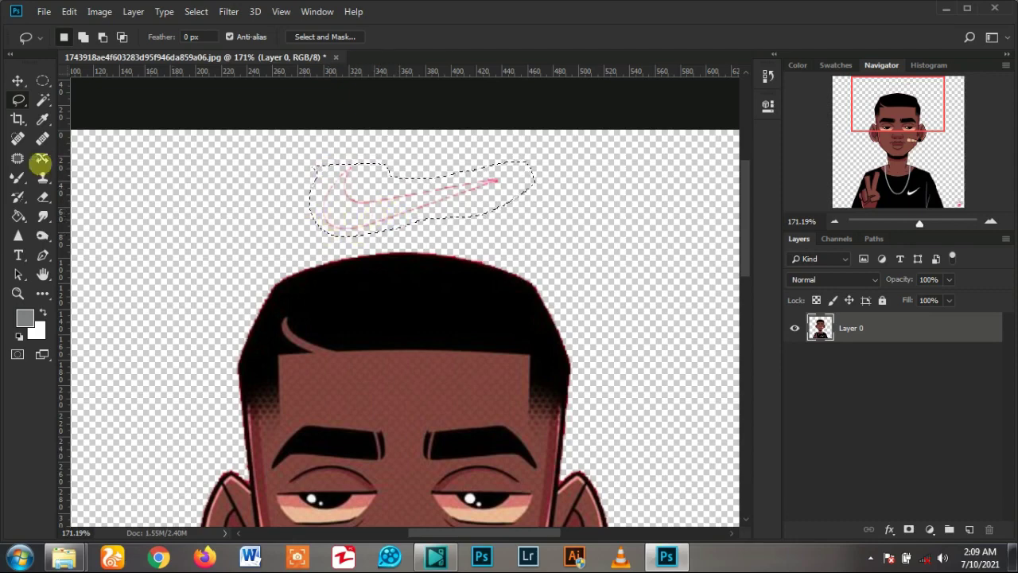
{"action": "scroll", "coordinate": [482, 213], "scroll_direction": "up", "scroll_amount": 1}
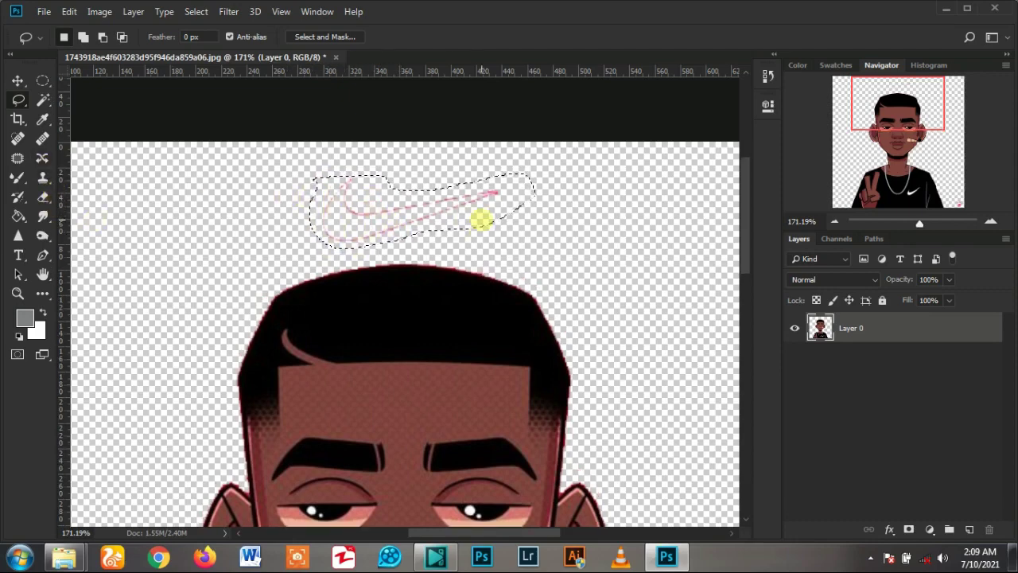
{"action": "scroll", "coordinate": [435, 253], "scroll_direction": "up", "scroll_amount": 1}
{"action": "key", "text": "Delete"}
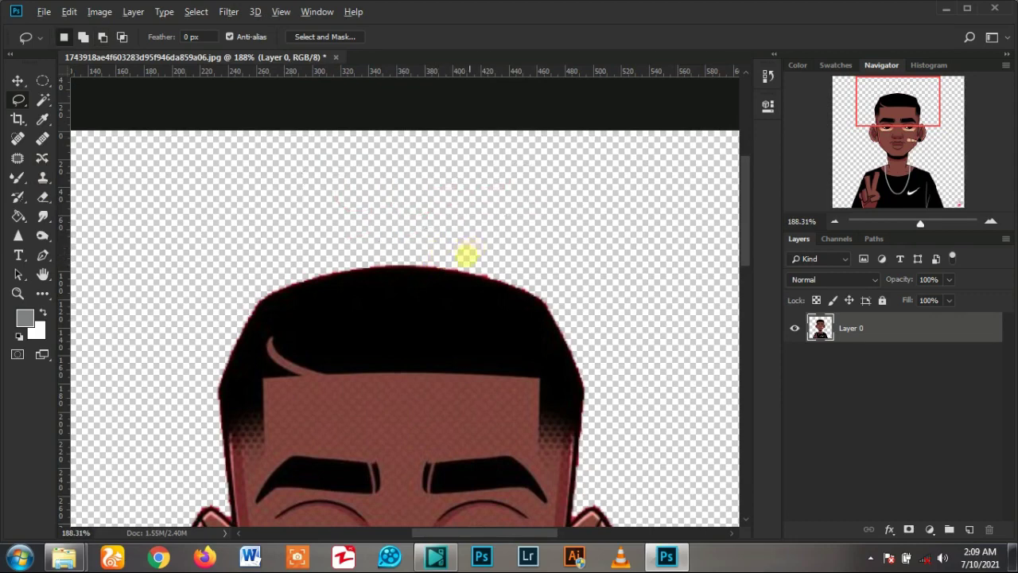
{"action": "scroll", "coordinate": [467, 255], "scroll_direction": "down", "scroll_amount": 8}
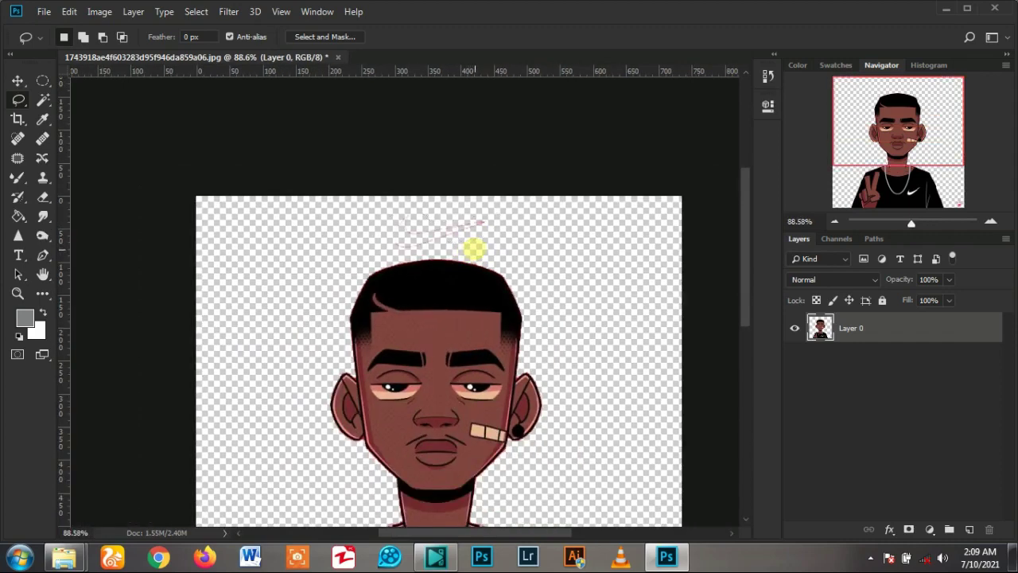
Undo back to the original portrait with its pink background and white swoosh.
{"action": "key", "text": "ctrl+alt+z"}
{"action": "key", "text": "ctrl+alt+z"}
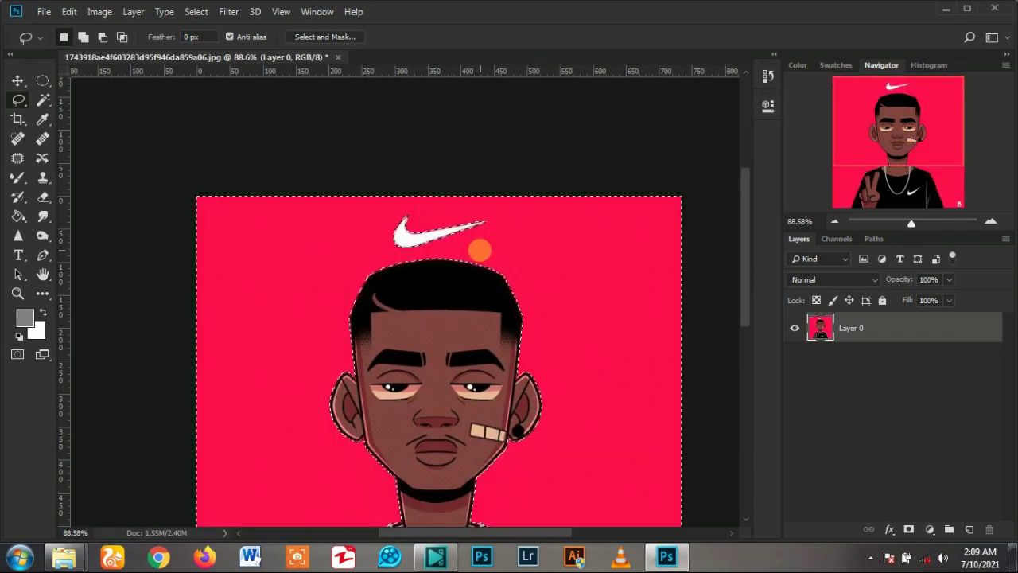
{"action": "scroll", "coordinate": [480, 253], "scroll_direction": "up", "scroll_amount": 1}
{"action": "scroll", "coordinate": [425, 214], "scroll_direction": "down", "scroll_amount": 3}
{"action": "scroll", "coordinate": [422, 234], "scroll_direction": "up", "scroll_amount": 2}
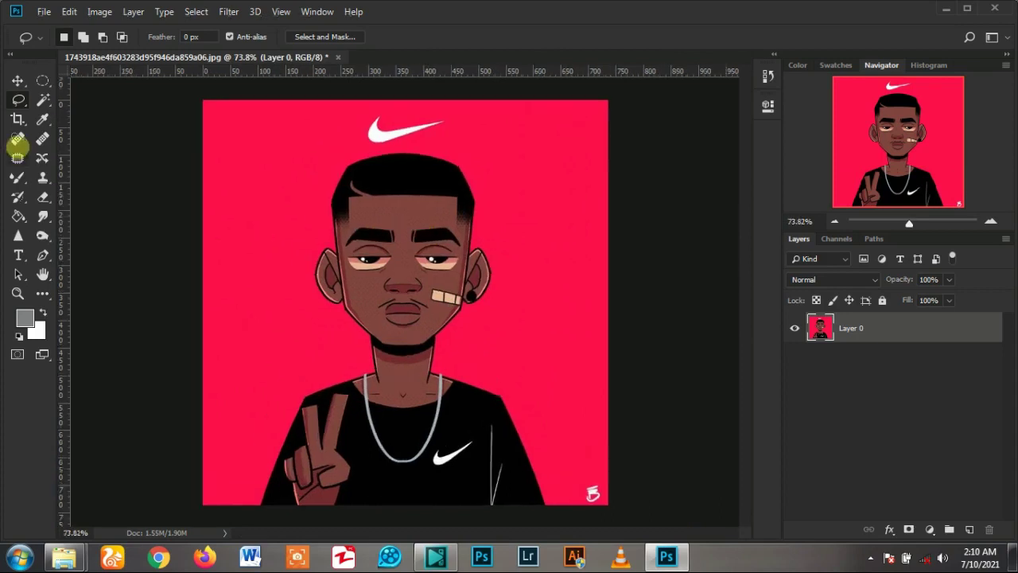
Cycle through the toolbar tools and settle on the Quick Selection Tool.
{"action": "left_click", "coordinate": [17, 82]}
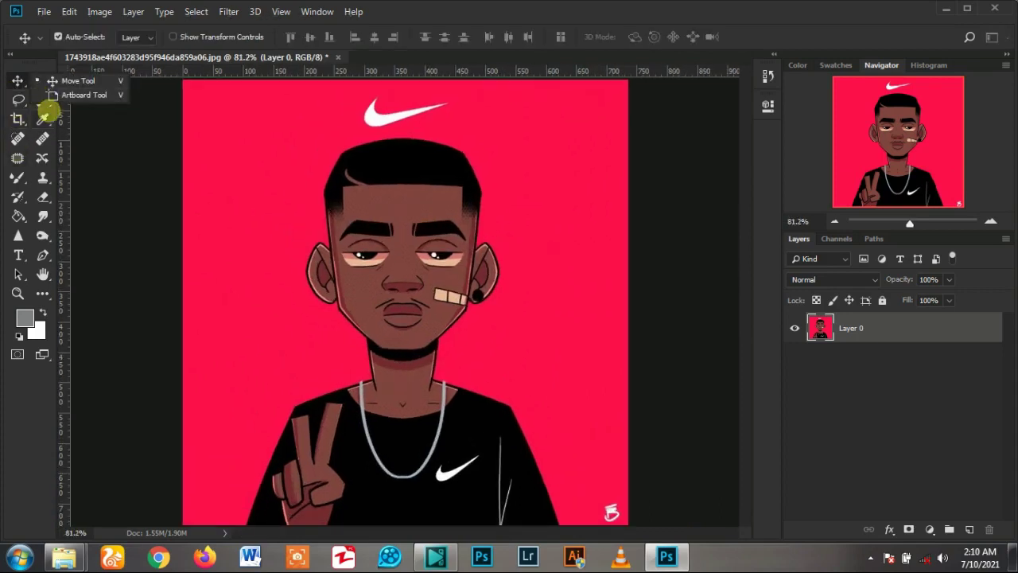
{"action": "left_click", "coordinate": [41, 96]}
{"action": "left_click", "coordinate": [42, 98]}
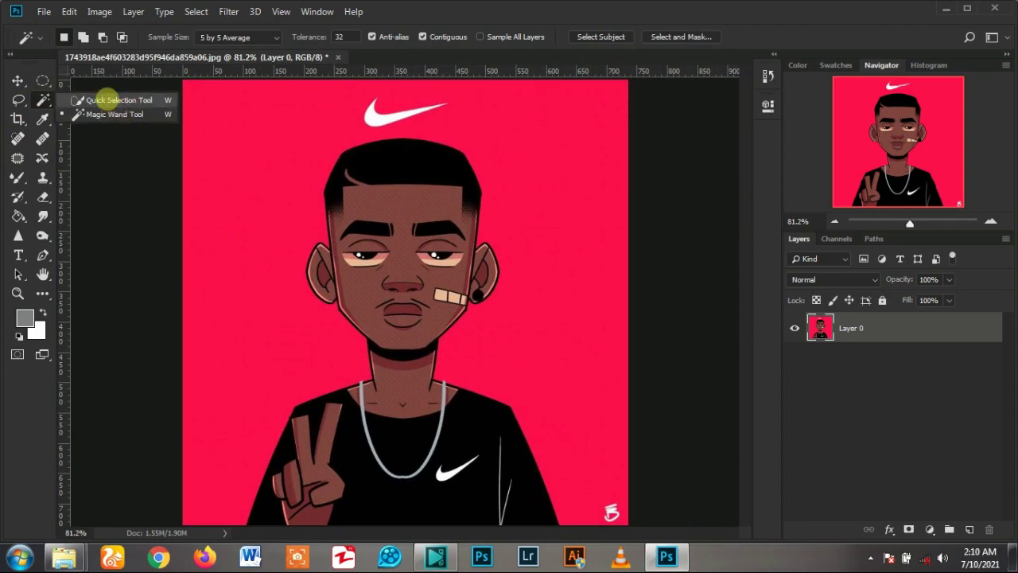
{"action": "left_click", "coordinate": [110, 101]}
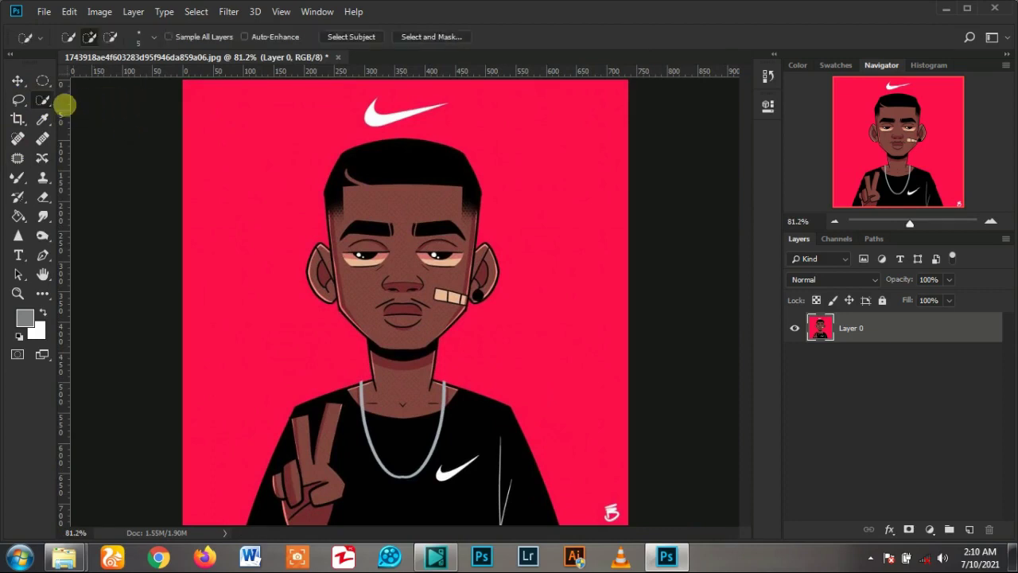
{"action": "right_click", "coordinate": [405, 230], "text": "alt"}
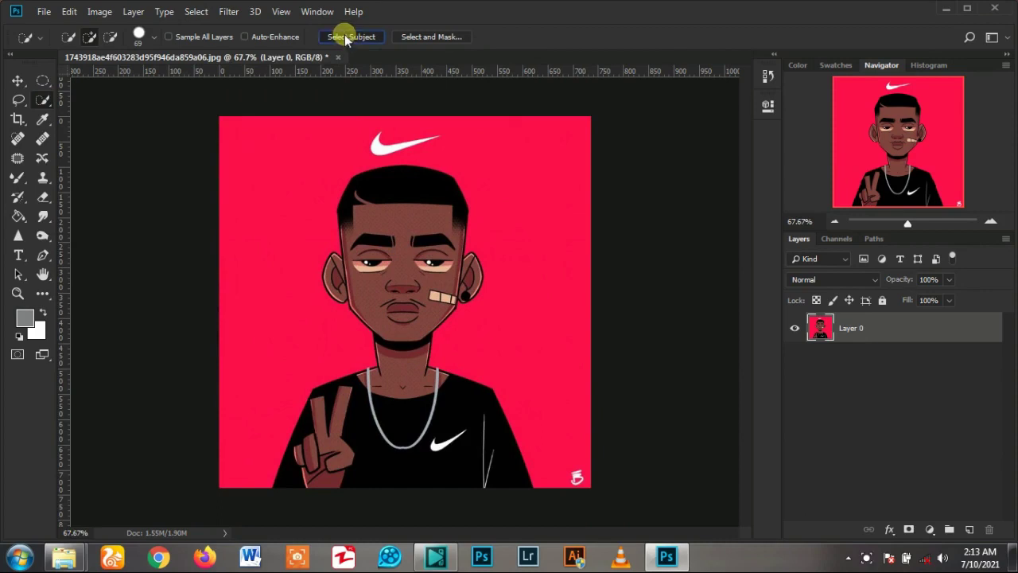
{"action": "left_click", "coordinate": [344, 36]}
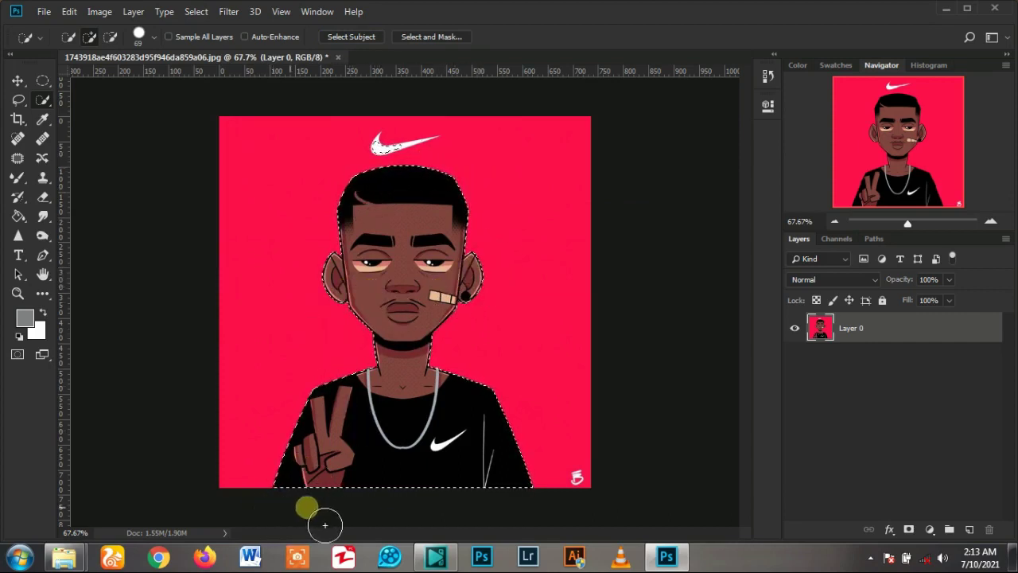
{"action": "scroll", "coordinate": [536, 377], "scroll_direction": "up", "scroll_amount": 1}
{"action": "scroll", "coordinate": [509, 358], "scroll_direction": "up", "scroll_amount": 2}
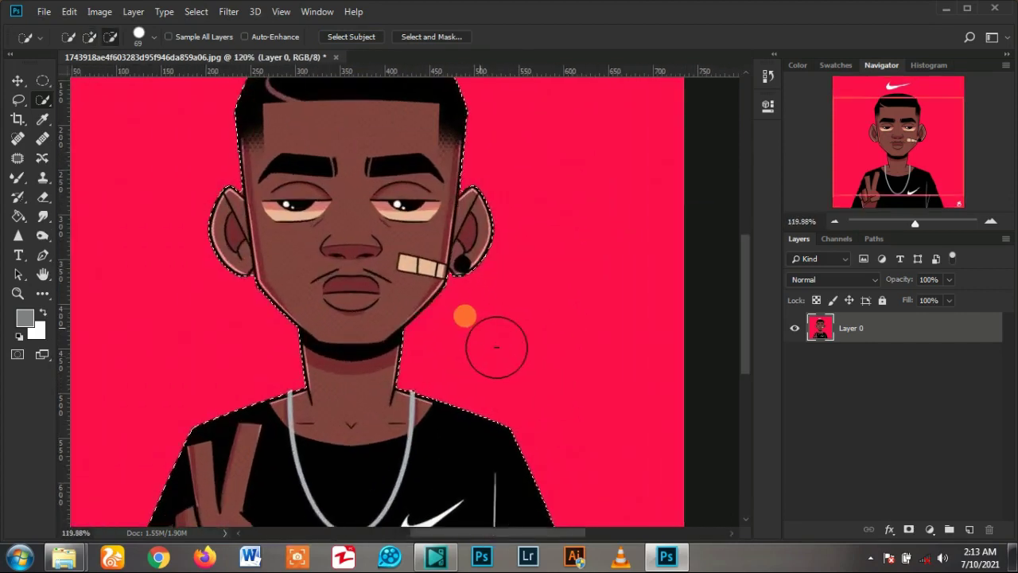
{"action": "scroll", "coordinate": [592, 254], "scroll_direction": "up", "scroll_amount": 1}
{"action": "scroll", "coordinate": [589, 256], "scroll_direction": "down", "scroll_amount": 2}
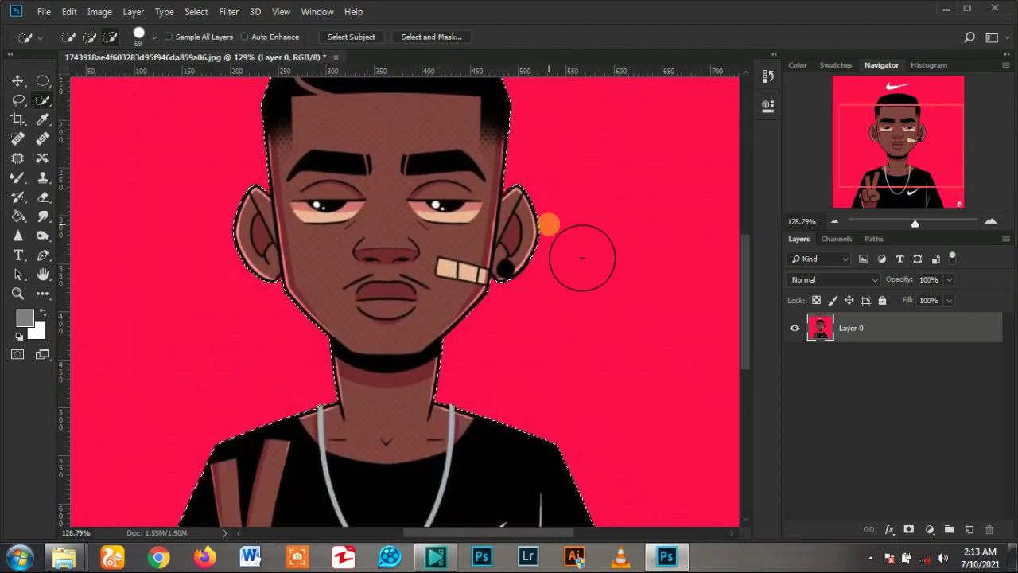
{"action": "scroll", "coordinate": [557, 265], "scroll_direction": "down", "scroll_amount": 1}
{"action": "scroll", "coordinate": [505, 193], "scroll_direction": "up", "scroll_amount": 2}
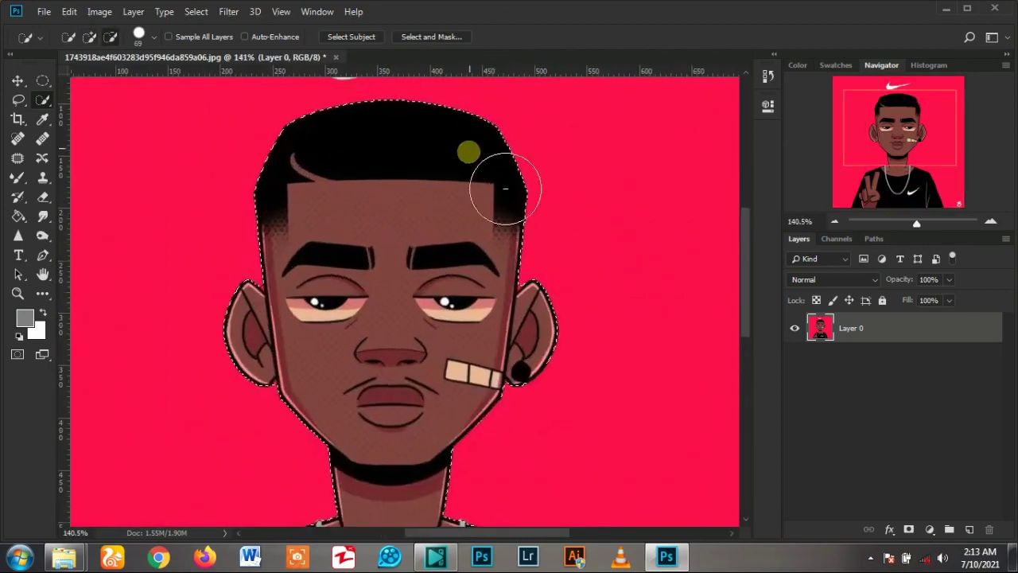
{"action": "scroll", "coordinate": [376, 220], "scroll_direction": "down", "scroll_amount": 2}
{"action": "scroll", "coordinate": [329, 454], "scroll_direction": "down", "scroll_amount": 3}
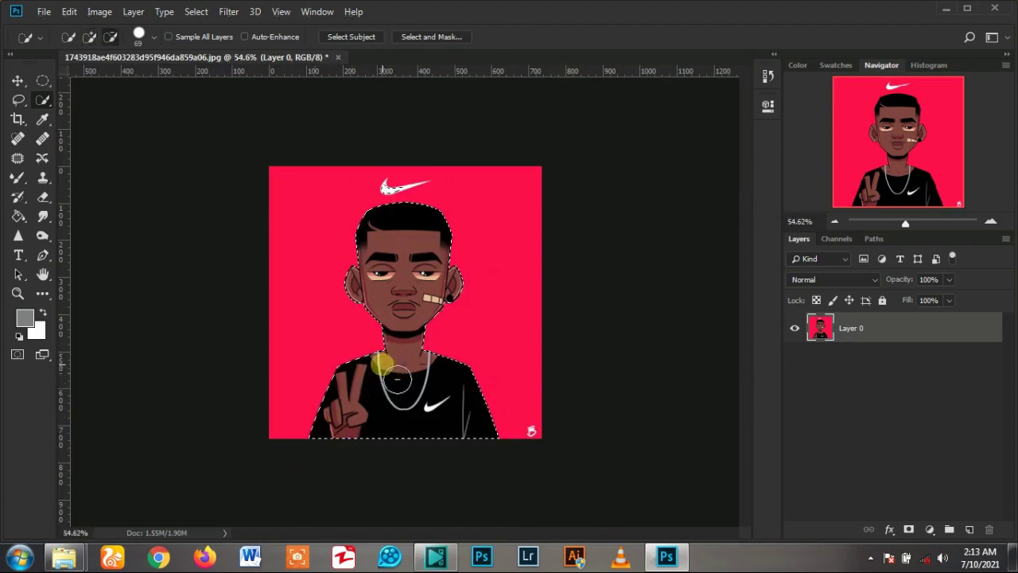
{"action": "scroll", "coordinate": [403, 289], "scroll_direction": "up", "scroll_amount": 2}
{"action": "scroll", "coordinate": [402, 291], "scroll_direction": "up", "scroll_amount": 1}
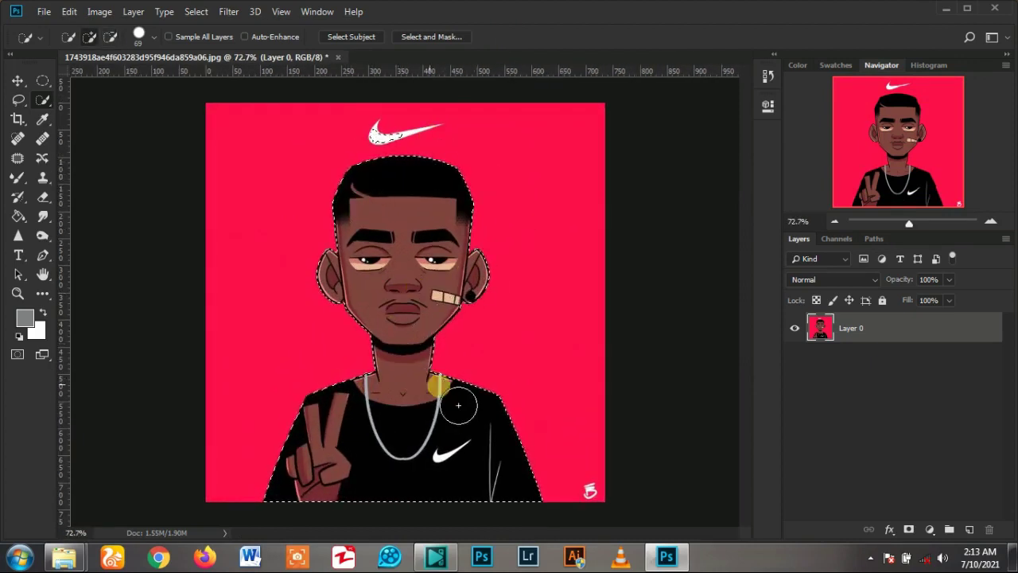
{"action": "right_click", "coordinate": [44, 99]}
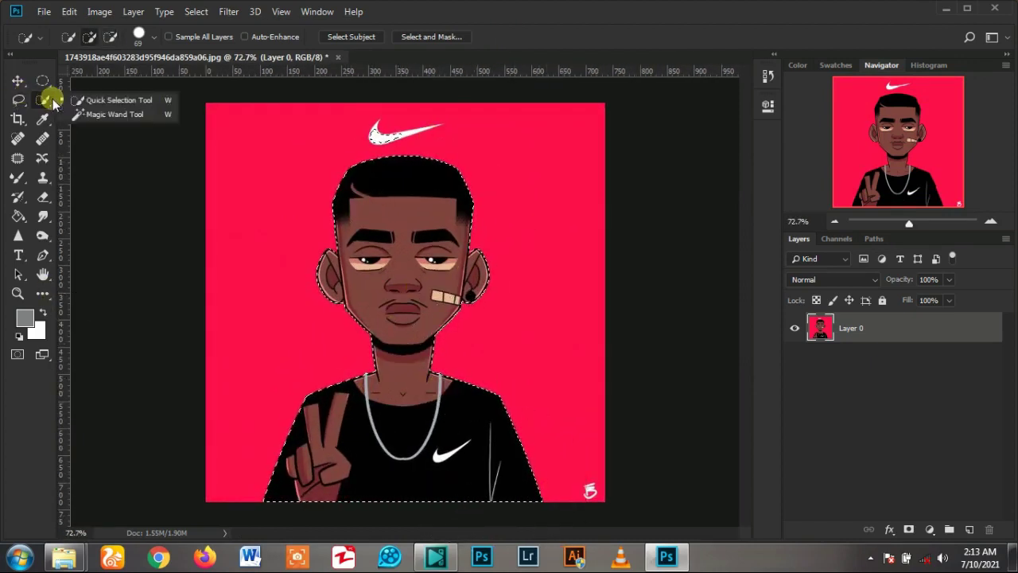
{"action": "left_click", "coordinate": [116, 103]}
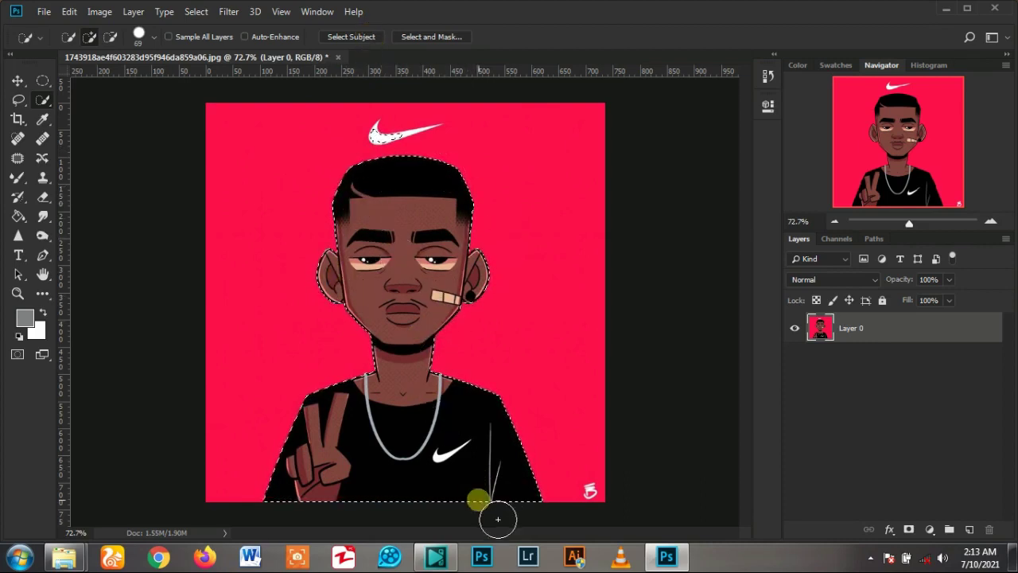
{"action": "key", "text": "ctrl+d"}
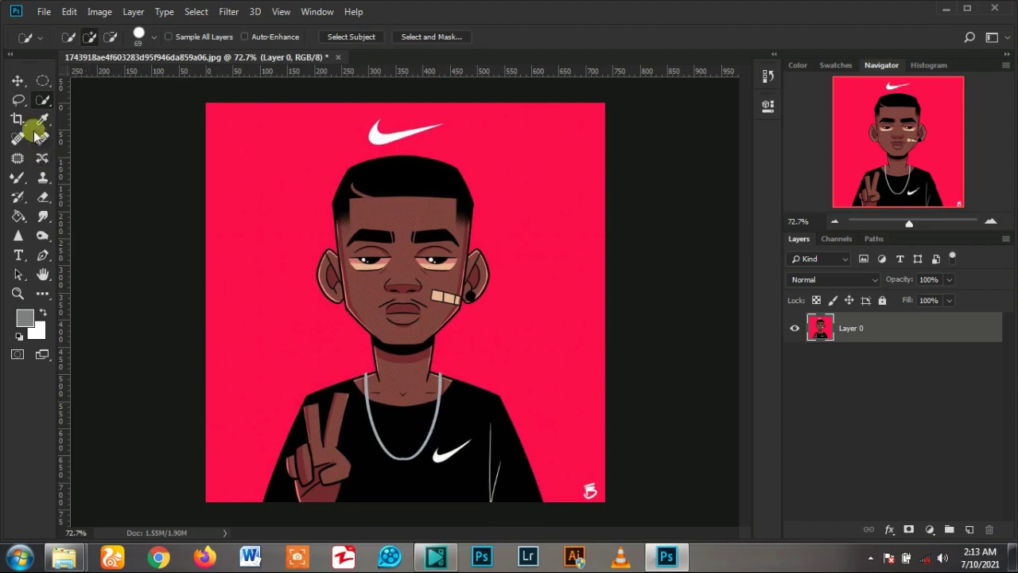
{"action": "left_click", "coordinate": [19, 119]}
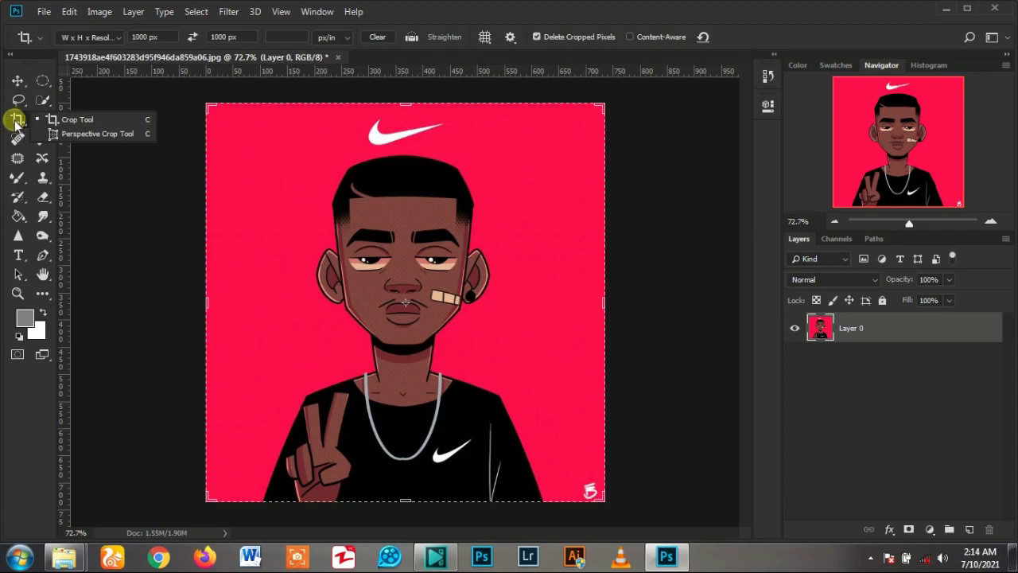
{"action": "left_click", "coordinate": [83, 119]}
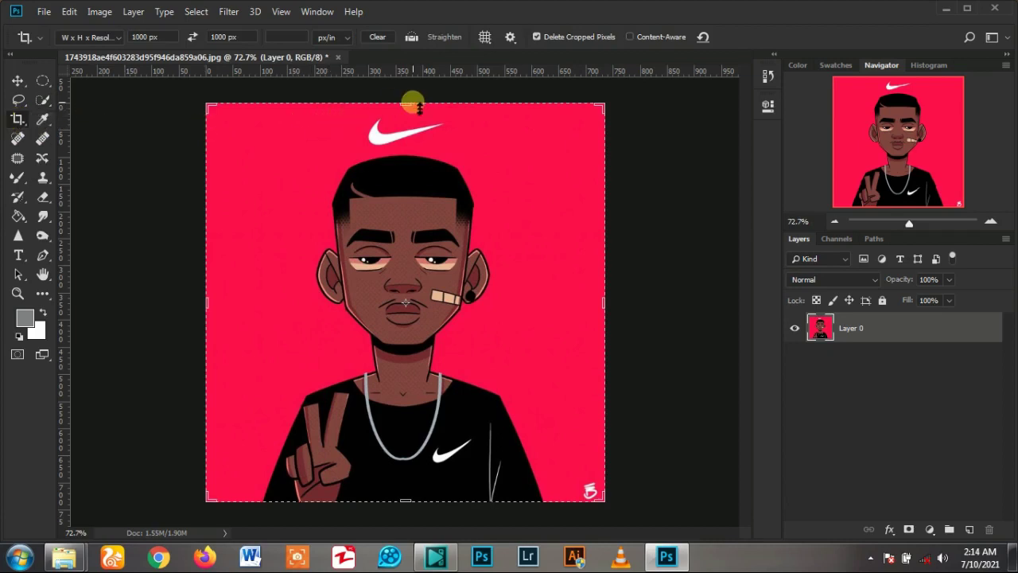
{"action": "mouse_move", "coordinate": [419, 106]}
{"action": "left_mouse_down"}
{"action": "mouse_move", "coordinate": [418, 148]}
{"action": "mouse_move", "coordinate": [432, 98]}
{"action": "mouse_move", "coordinate": [418, 95]}
{"action": "left_mouse_up"}
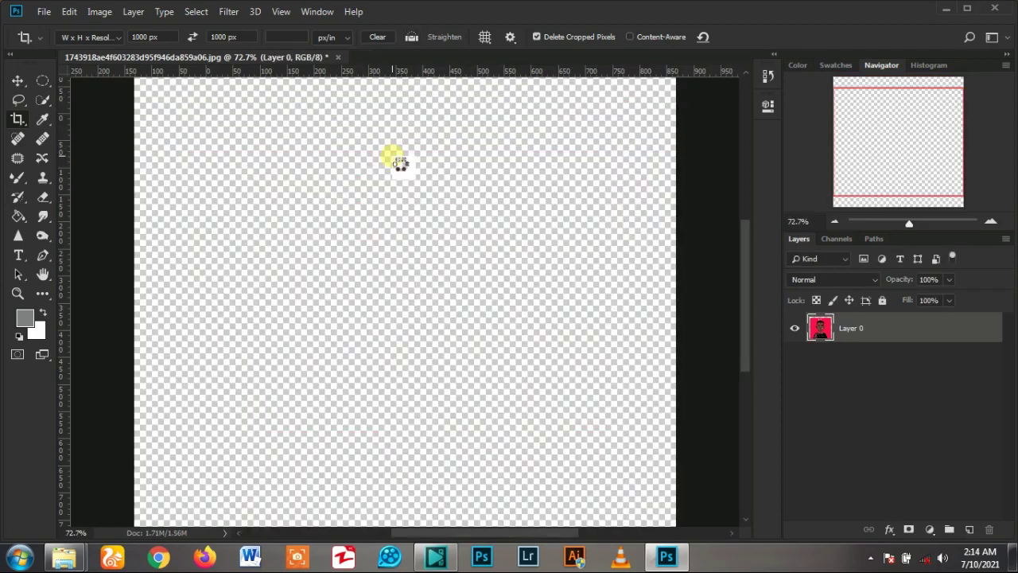
{"action": "key", "text": "Return"}
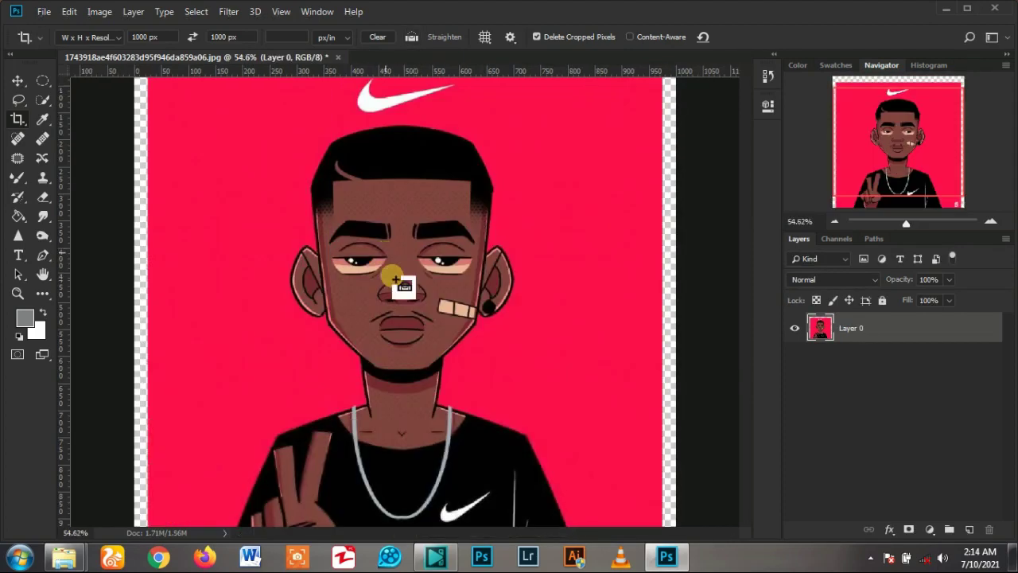
{"action": "key", "text": "ctrl+z"}
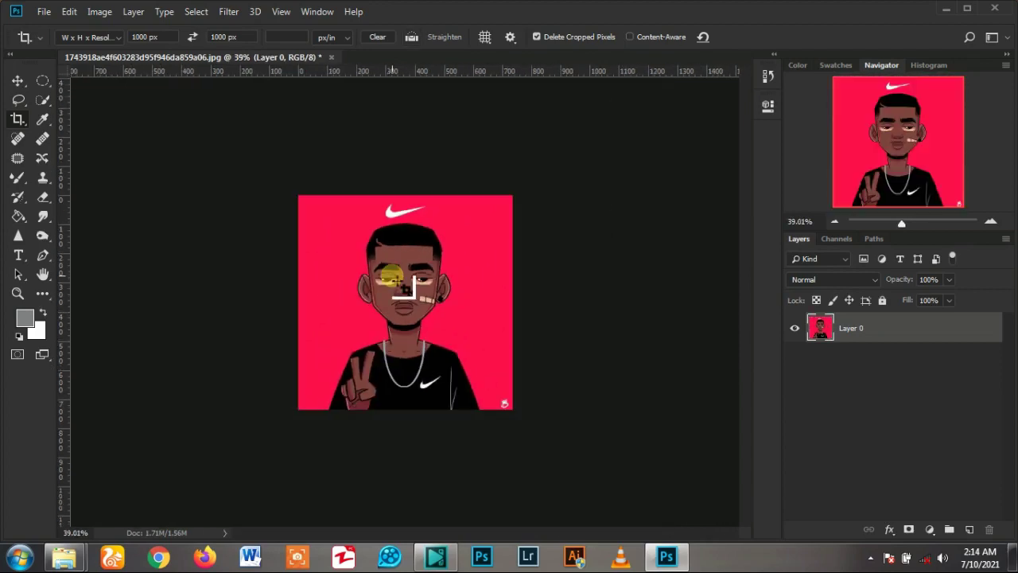
{"action": "scroll", "coordinate": [429, 211], "scroll_direction": "up", "scroll_amount": 1}
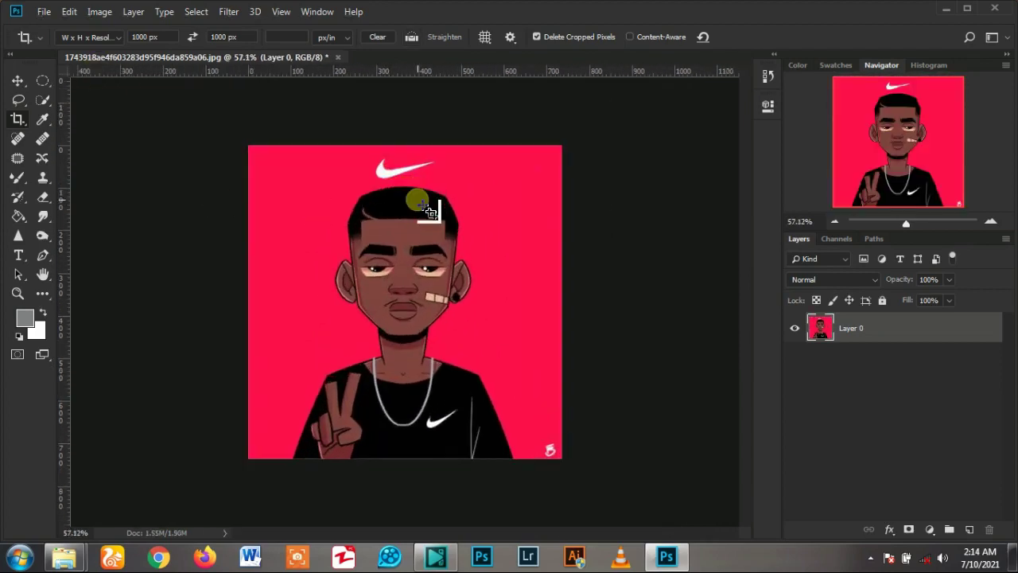
{"action": "scroll", "coordinate": [467, 268], "scroll_direction": "up", "scroll_amount": 2}
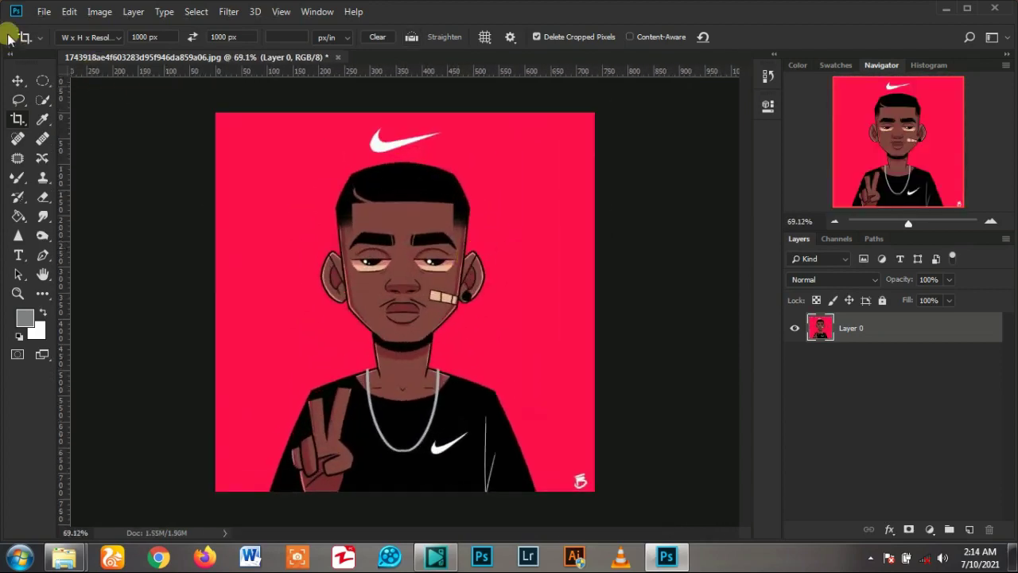
Clear the preset 1000 × 1000 px crop width and height values.
{"action": "left_click", "coordinate": [155, 37]}
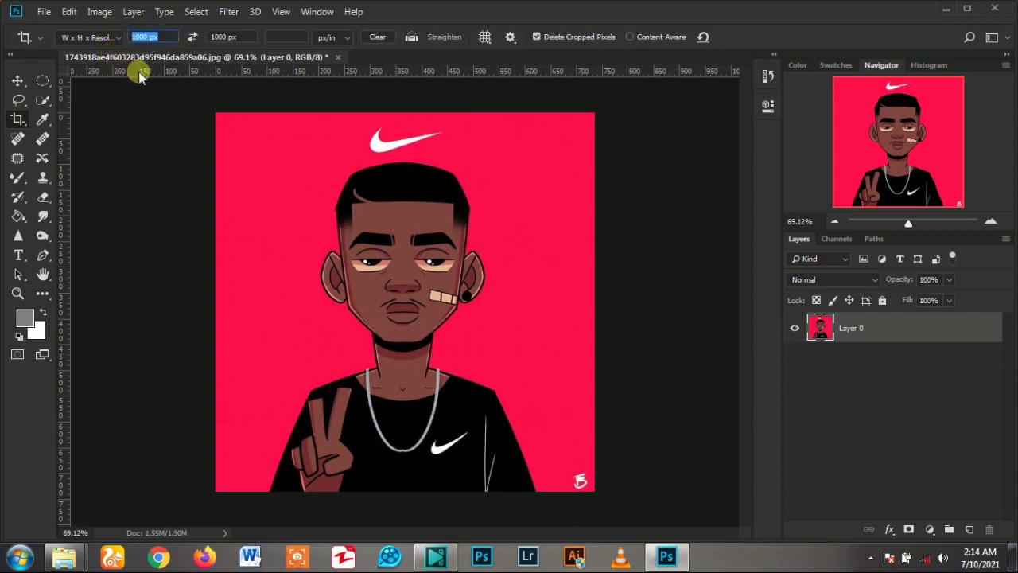
{"action": "key", "text": "BackSpace"}
{"action": "left_click", "coordinate": [227, 36]}
{"action": "key", "text": "BackSpace"}
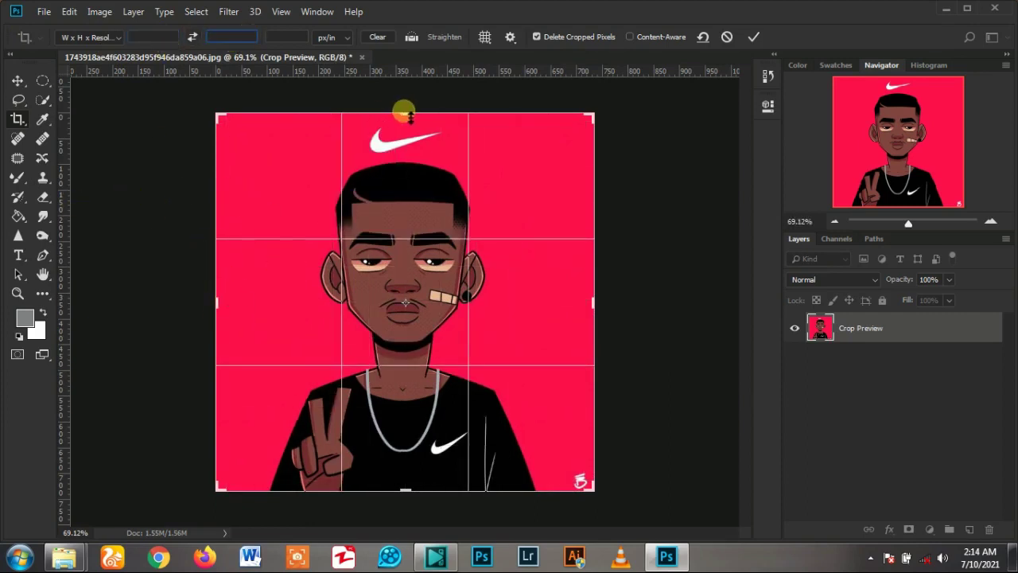
Drag the crop's top and left edges in and back to span the full portrait.
{"action": "left_click_drag", "start_coordinate": [406, 114], "coordinate": [407, 137]}
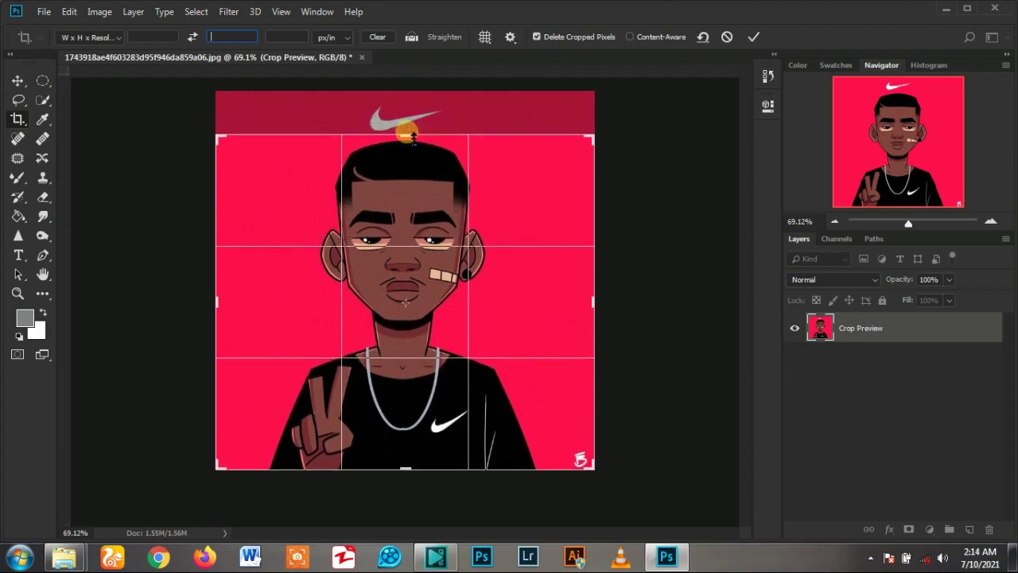
{"action": "left_click_drag", "start_coordinate": [405, 102], "coordinate": [406, 123]}
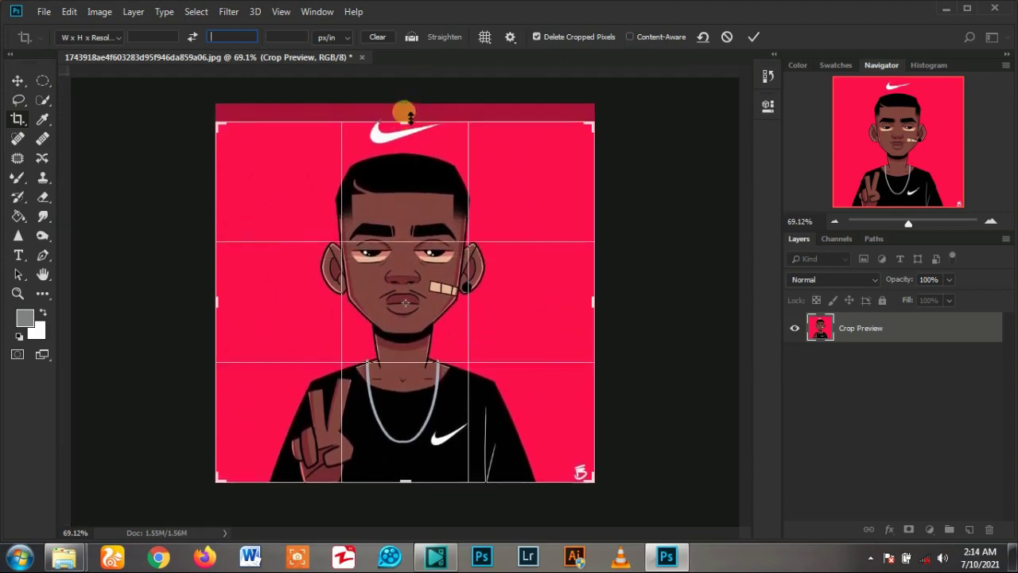
{"action": "key", "text": "ctrl+r"}
{"action": "left_click_drag", "start_coordinate": [239, 301], "coordinate": [219, 292]}
{"action": "key", "text": "ctrl+r"}
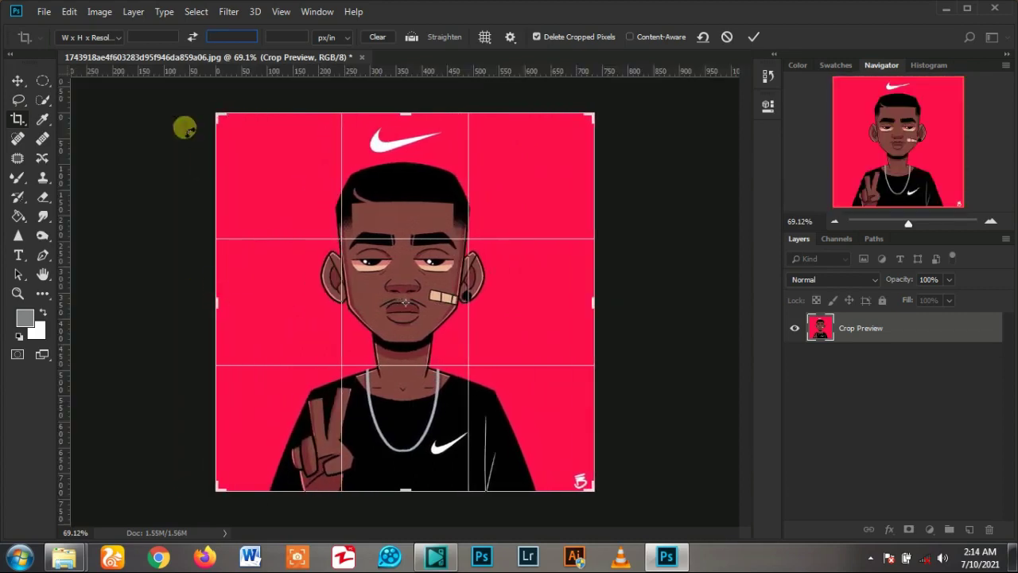
{"action": "mouse_move", "coordinate": [217, 115]}
{"action": "left_mouse_down"}
{"action": "mouse_move", "coordinate": [263, 167]}
{"action": "mouse_move", "coordinate": [216, 120]}
{"action": "left_mouse_up"}
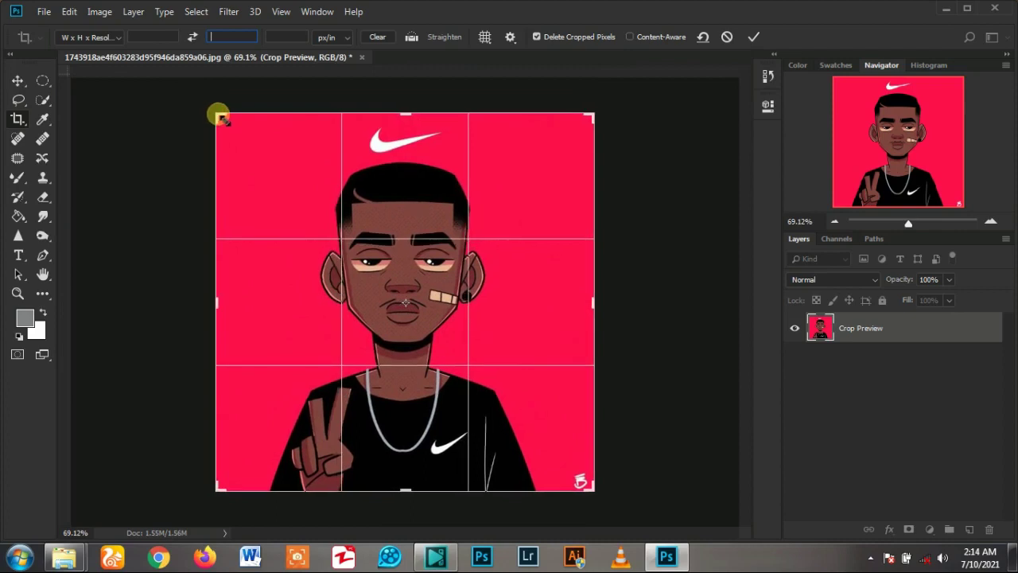
{"action": "key", "text": "ctrl+r"}
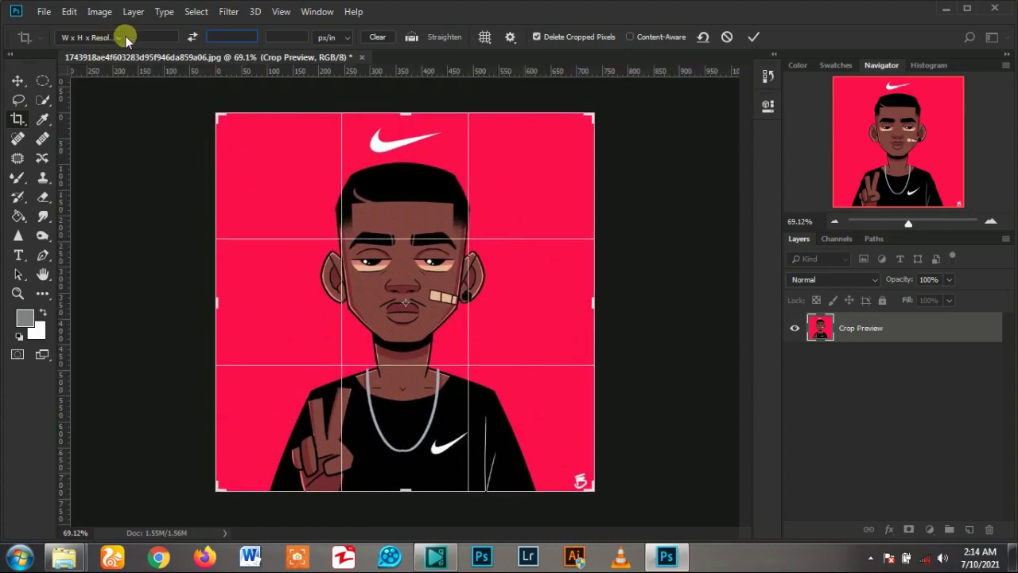
{"action": "left_click", "coordinate": [120, 38]}
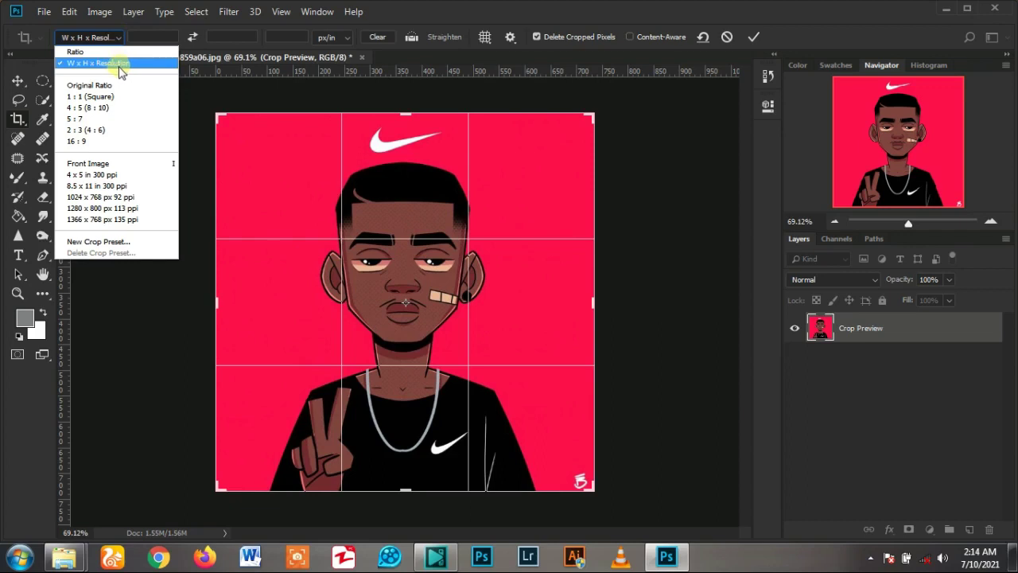
Keep W x H x Resolution mode and set the crop size to 1000 × 500 px.
{"action": "left_click", "coordinate": [119, 63]}
{"action": "type", "text": "100"}
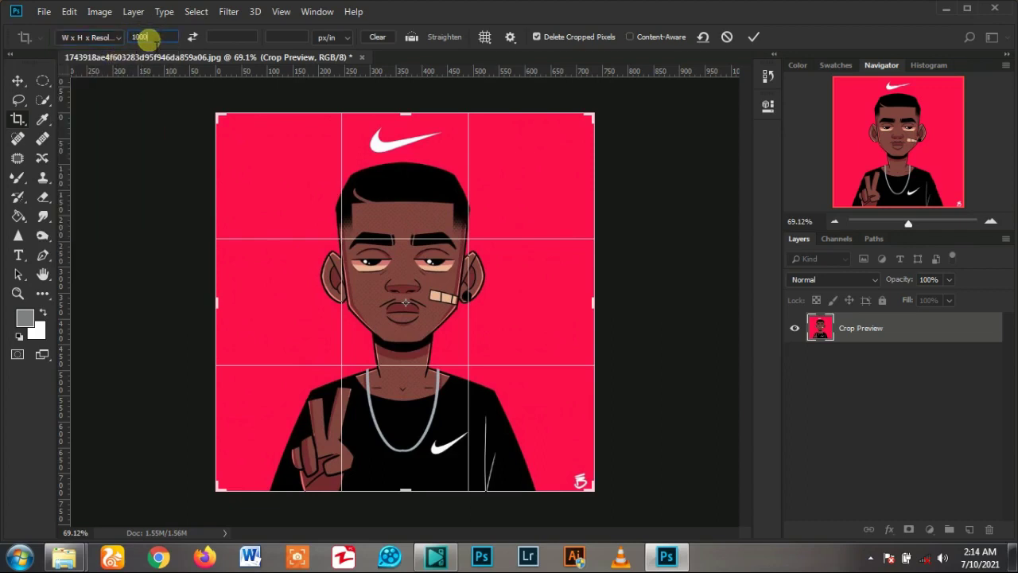
{"action": "type", "text": "0"}
{"action": "type", "text": "1"}
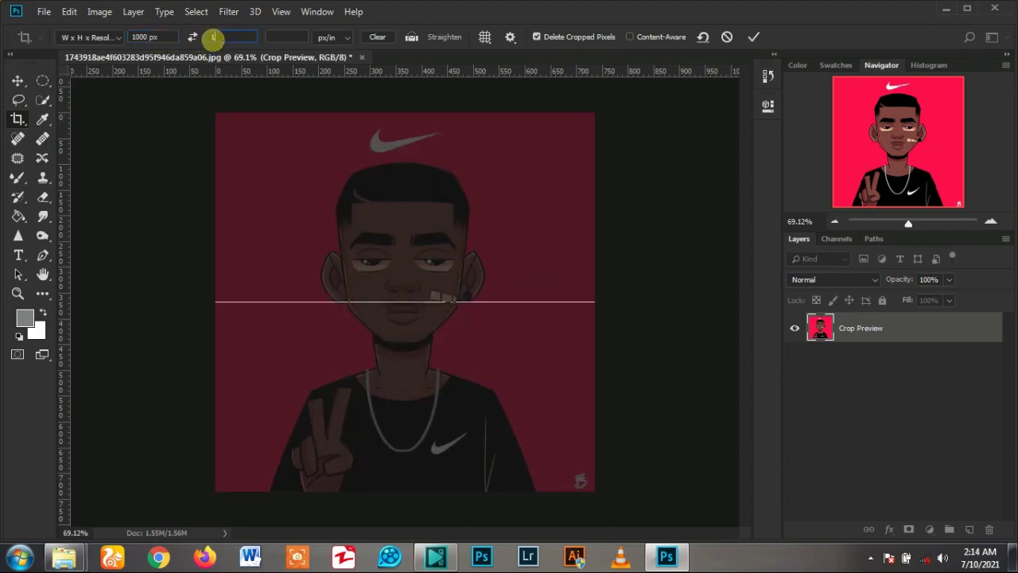
{"action": "type", "text": "000"}
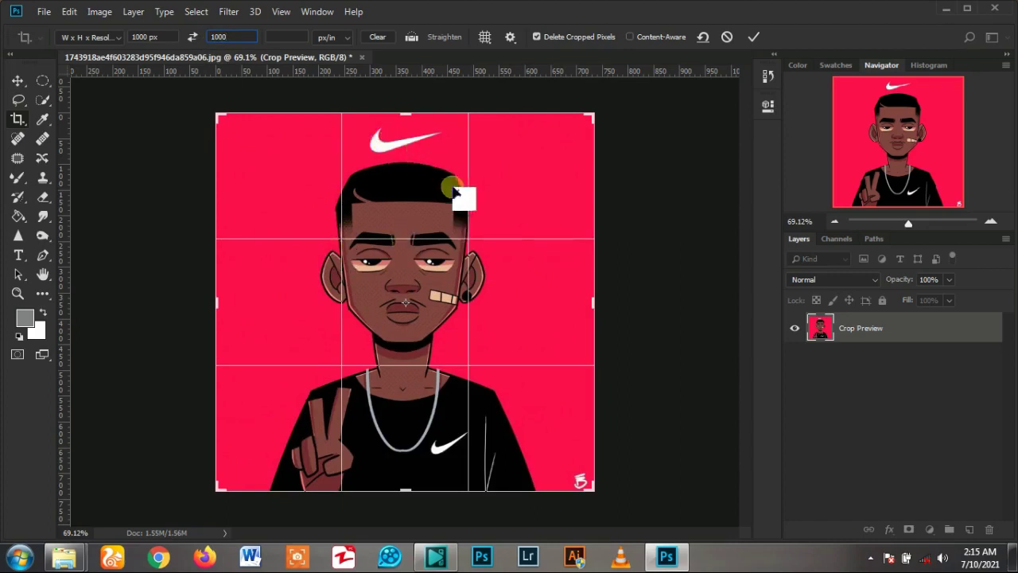
{"action": "left_click_drag", "start_coordinate": [249, 38], "coordinate": [200, 38]}
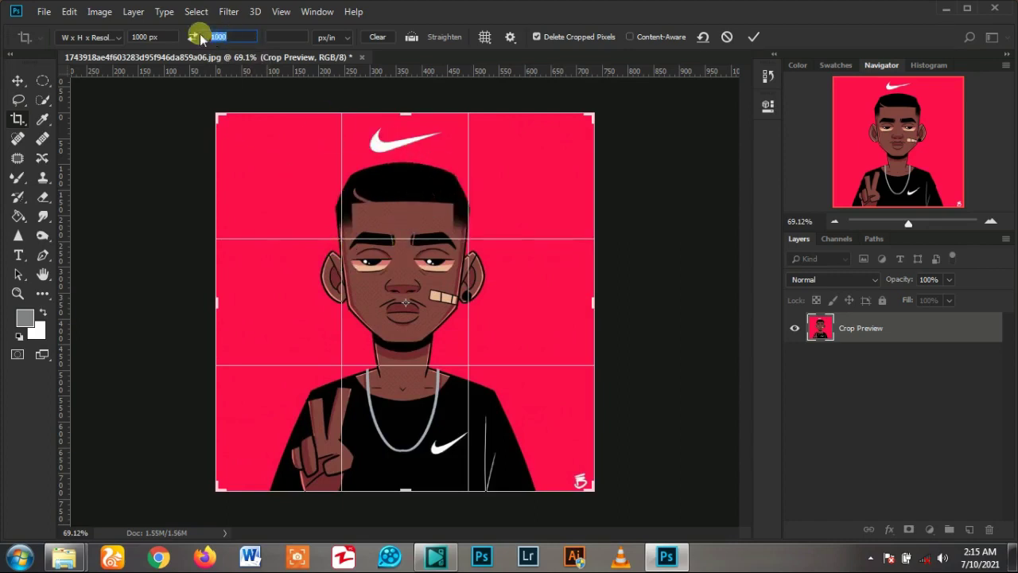
{"action": "type", "text": "5"}
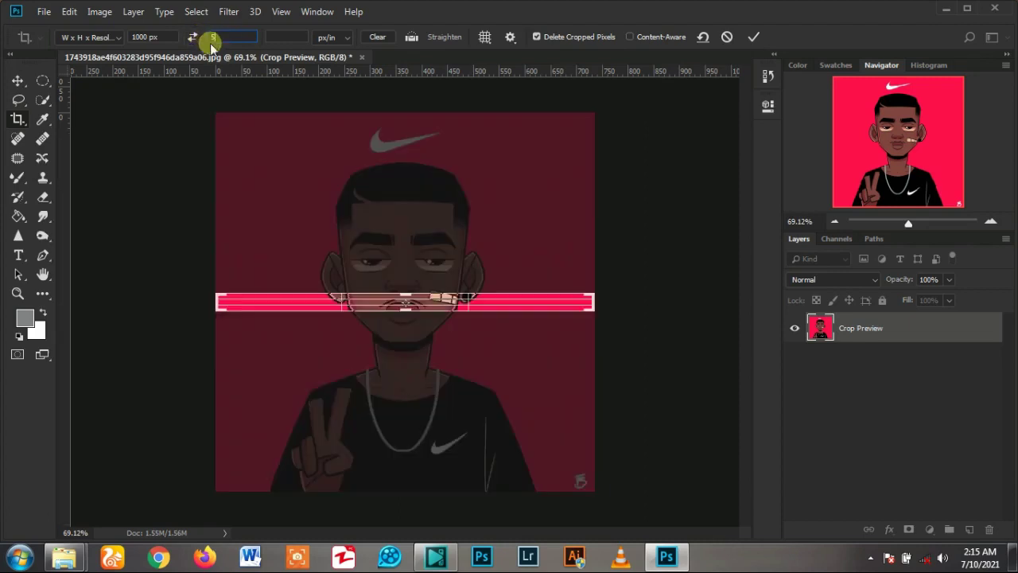
{"action": "type", "text": "00"}
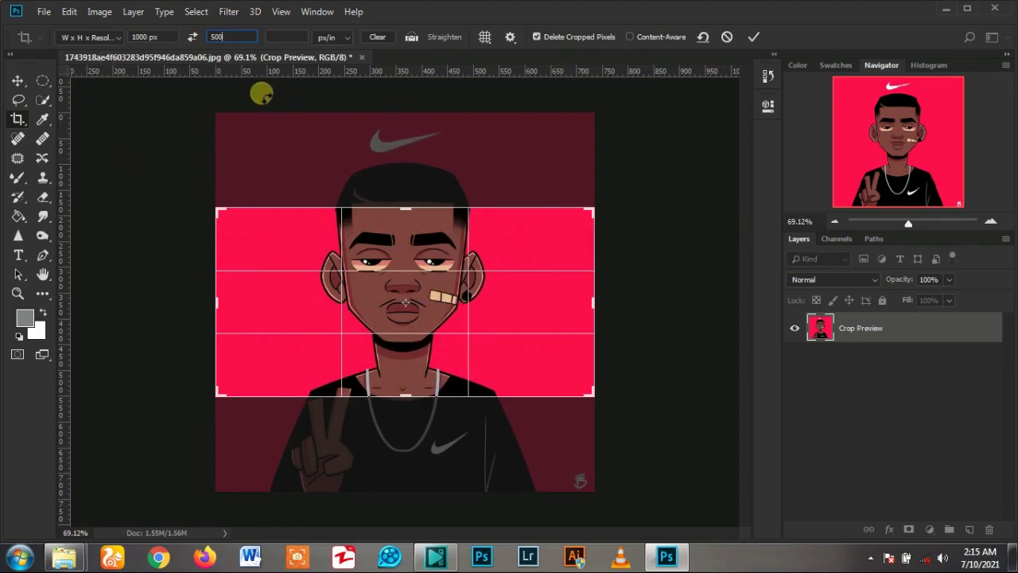
Apply the 1000 × 500 px crop, then undo it to restore the full portrait.
{"action": "left_click", "coordinate": [478, 239]}
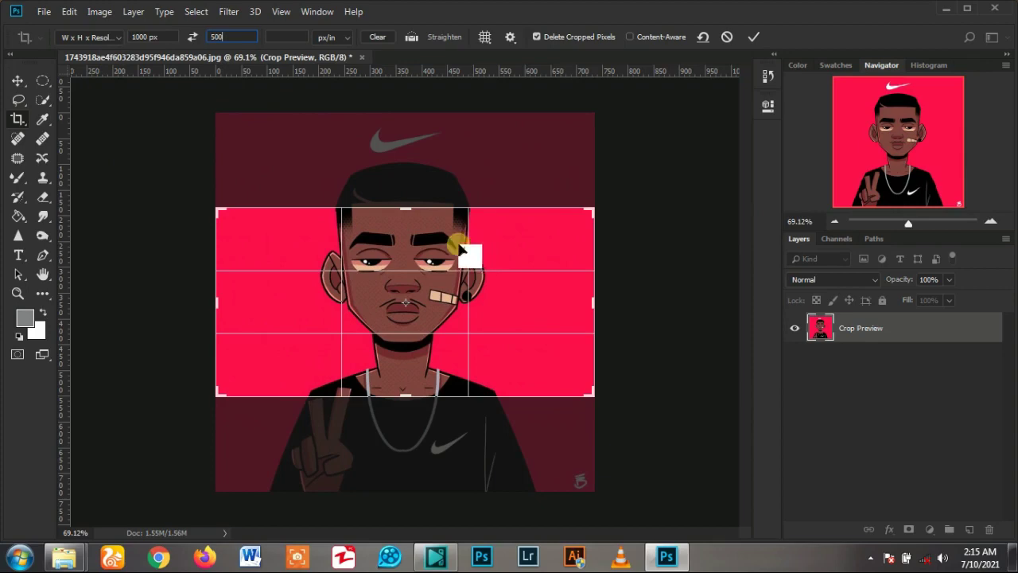
{"action": "key", "text": "Return"}
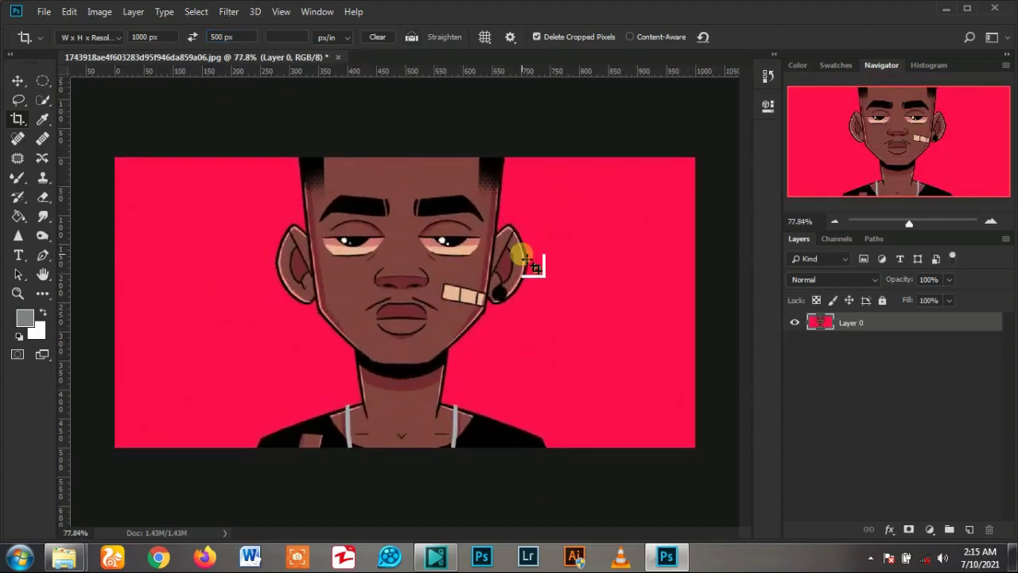
{"action": "key", "text": "ctrl+z"}
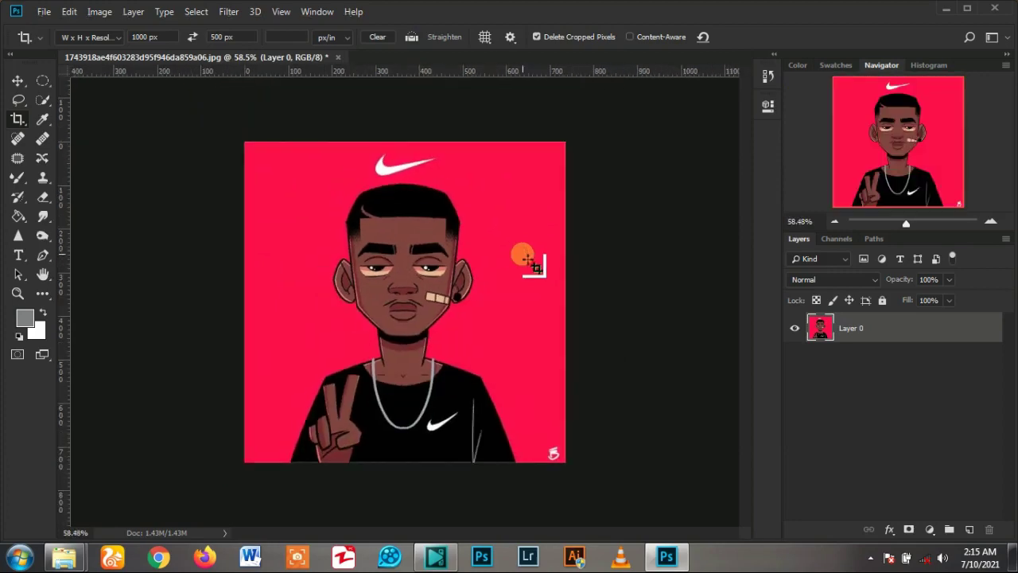
Save the current crop size as a new crop preset named '1000 x 500 px'.
{"action": "left_click", "coordinate": [118, 38]}
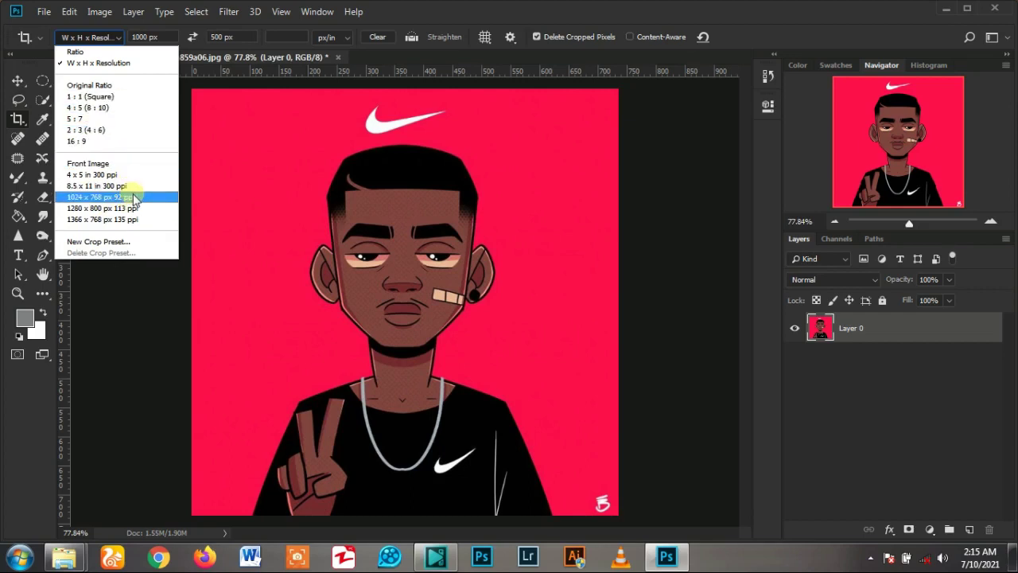
{"action": "left_click", "coordinate": [125, 244]}
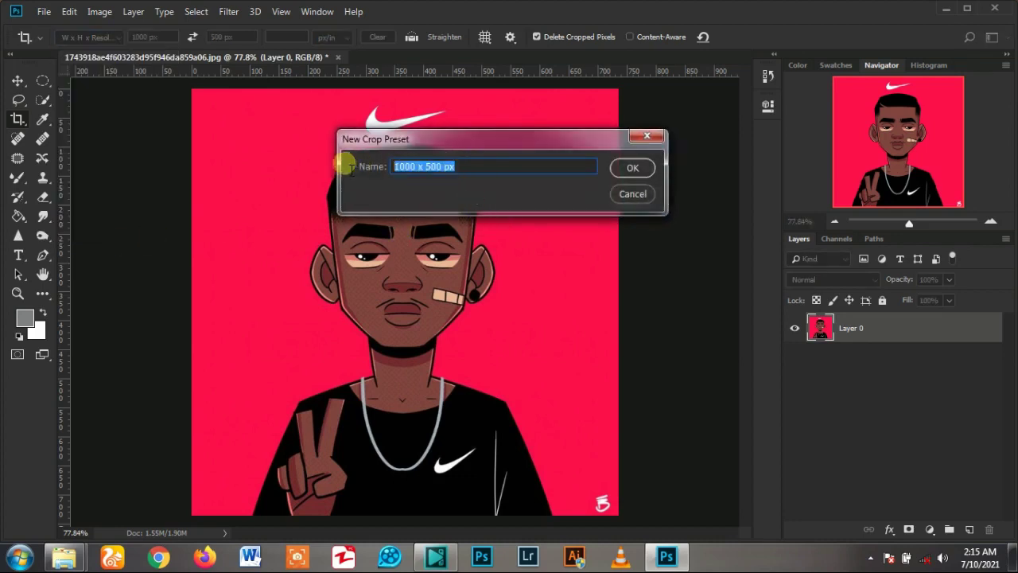
{"action": "left_click", "coordinate": [485, 168]}
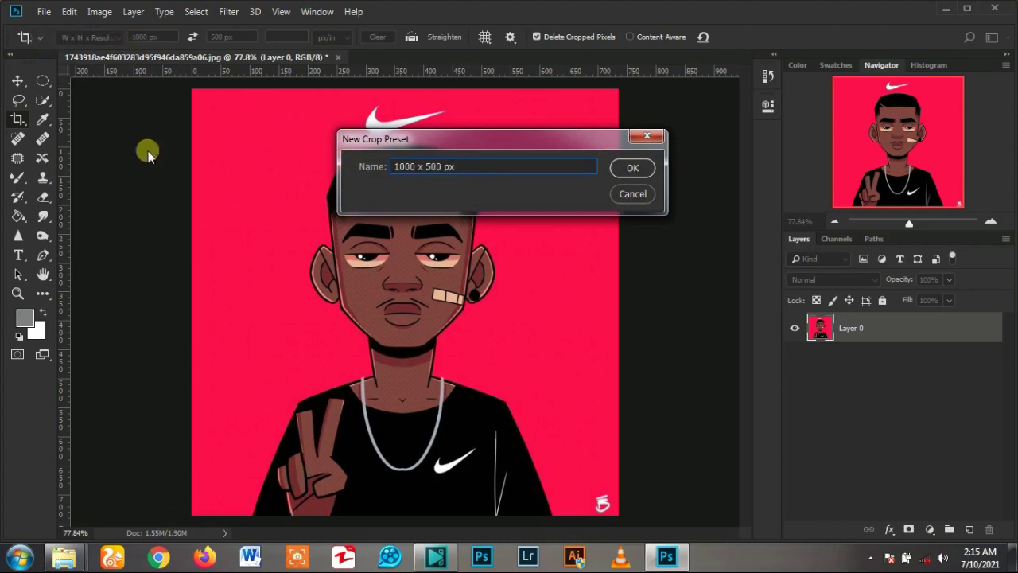
{"action": "left_click", "coordinate": [634, 193]}
Switch to the Perspective Crop Tool and frame the whole image.
{"action": "right_click", "coordinate": [19, 123]}
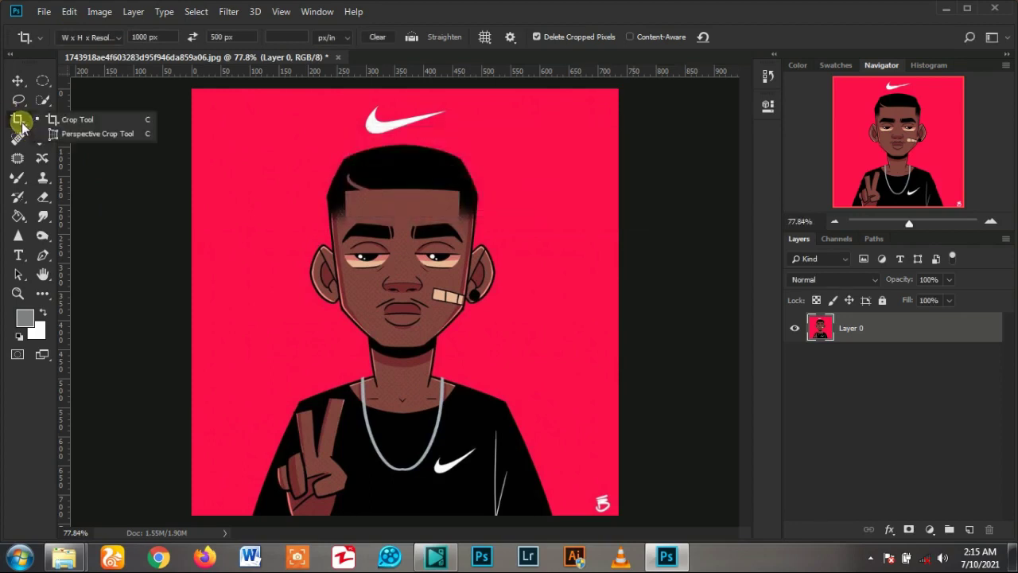
{"action": "left_click", "coordinate": [91, 133]}
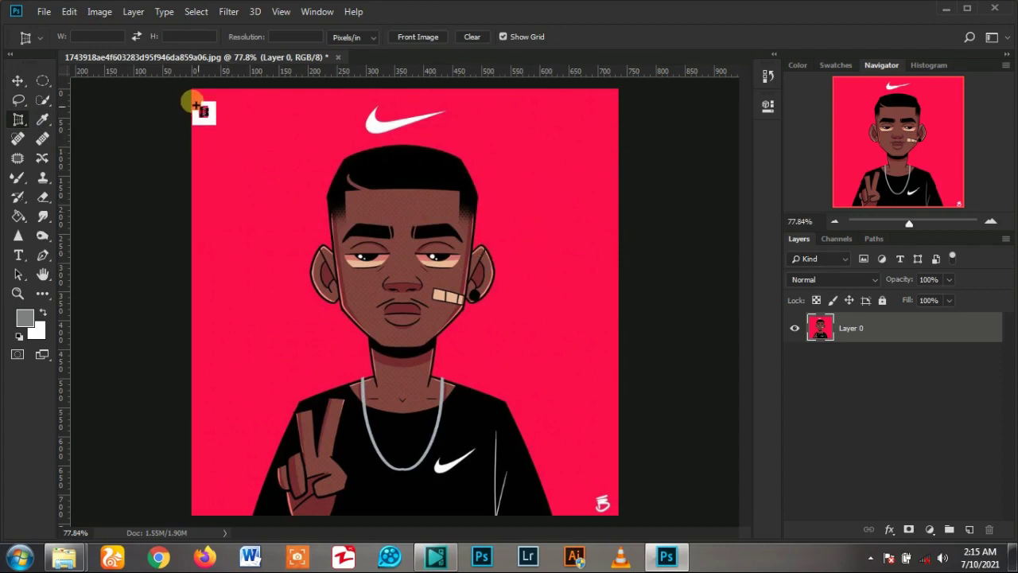
{"action": "left_click_drag", "start_coordinate": [197, 94], "coordinate": [621, 519]}
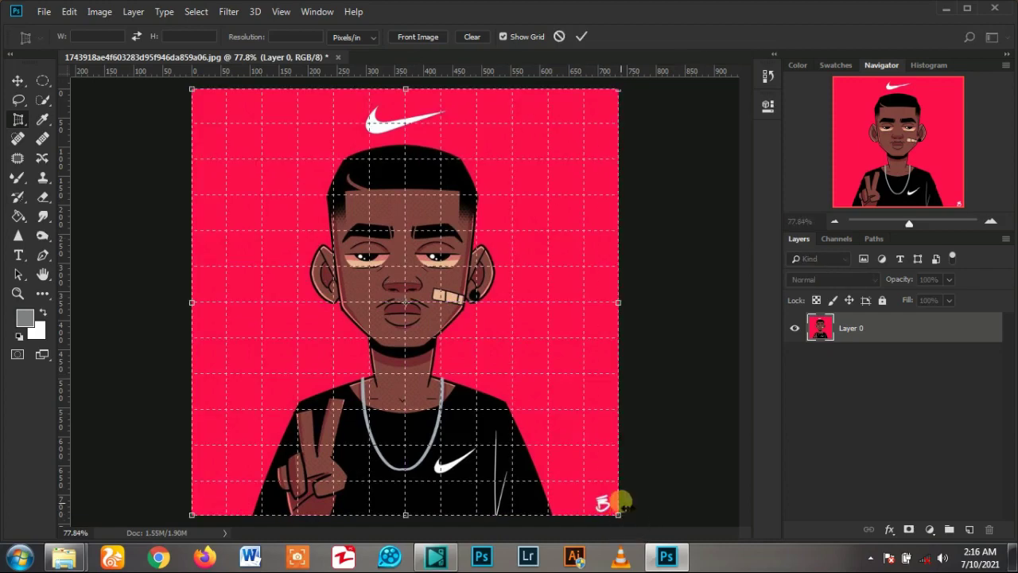
{"action": "scroll", "coordinate": [516, 302], "scroll_direction": "down", "scroll_amount": 2}
{"action": "scroll", "coordinate": [513, 300], "scroll_direction": "up", "scroll_amount": 1}
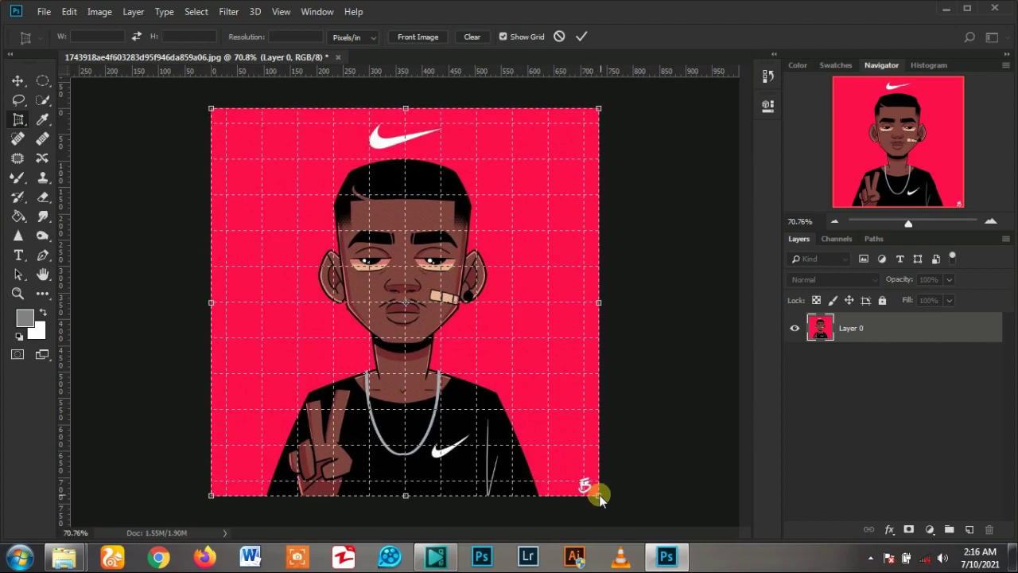
Pull the bottom-right and top-right corners inward and commit the skewed perspective crop.
{"action": "left_click_drag", "start_coordinate": [575, 476], "coordinate": [541, 453]}
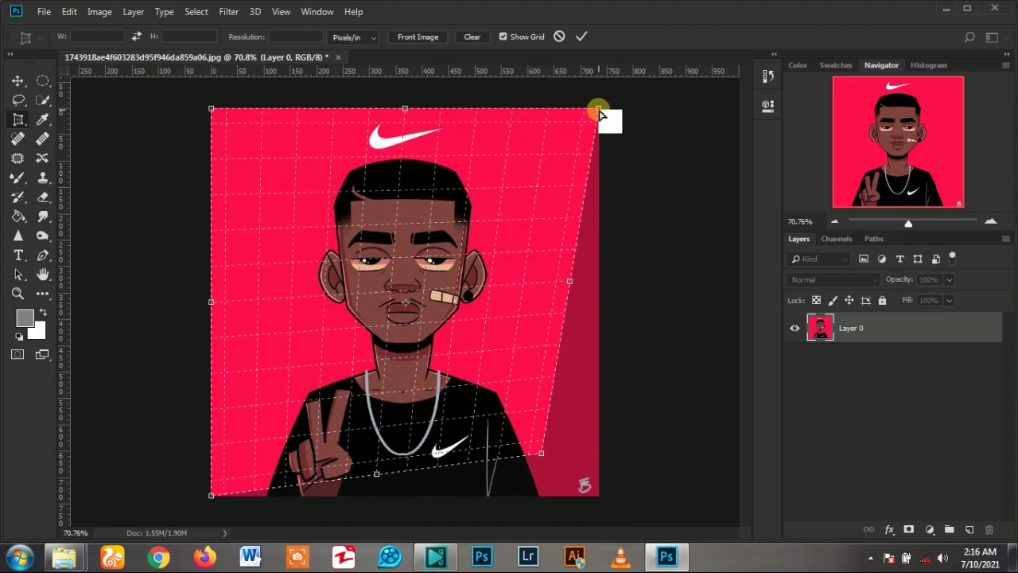
{"action": "mouse_move", "coordinate": [599, 109]}
{"action": "left_mouse_down"}
{"action": "mouse_move", "coordinate": [540, 116]}
{"action": "mouse_move", "coordinate": [540, 170]}
{"action": "left_mouse_up"}
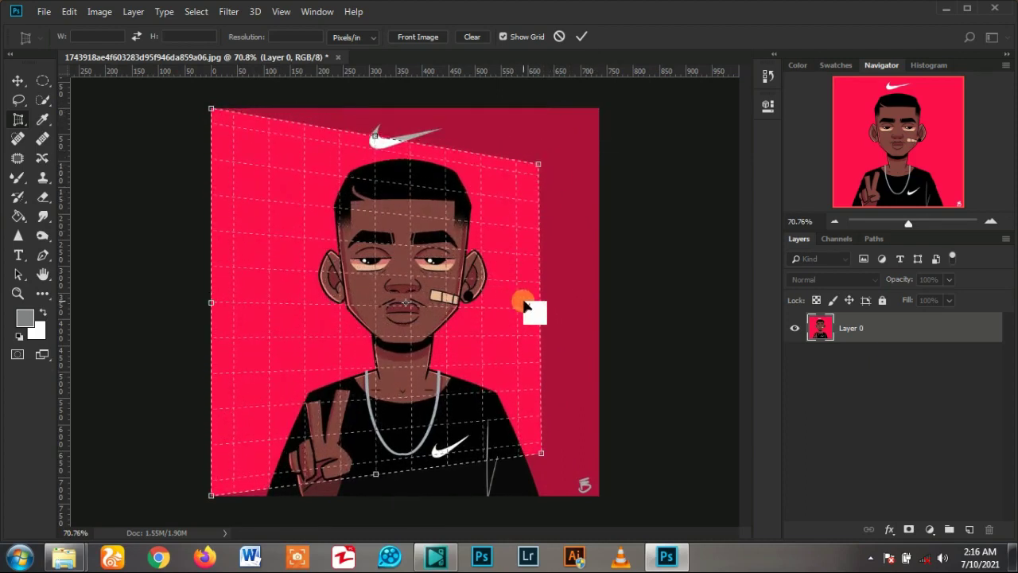
{"action": "left_click_drag", "start_coordinate": [525, 307], "coordinate": [531, 311]}
{"action": "double_click", "coordinate": [532, 311]}
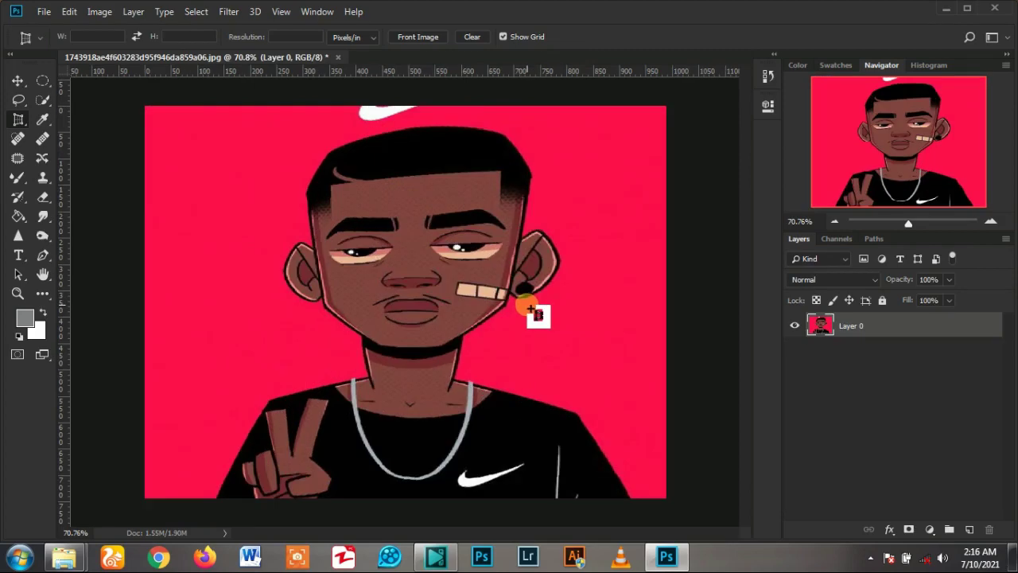
Zoom out and pan to view the perspective-cropped image.
{"action": "scroll", "coordinate": [533, 313], "scroll_direction": "down", "scroll_amount": 1}
{"action": "scroll", "coordinate": [525, 302], "scroll_direction": "down", "scroll_amount": 2}
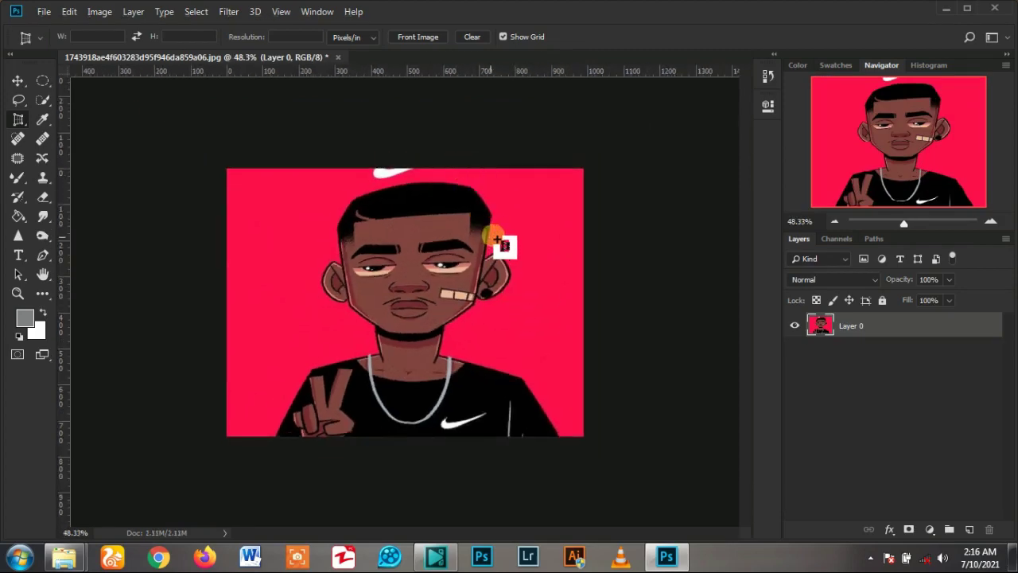
{"action": "mouse_move", "coordinate": [497, 239]}
{"action": "left_mouse_down"}
{"action": "mouse_move", "coordinate": [472, 164]}
{"action": "mouse_move", "coordinate": [560, 308]}
{"action": "mouse_move", "coordinate": [430, 383]}
{"action": "mouse_move", "coordinate": [433, 390]}
{"action": "left_mouse_up"}
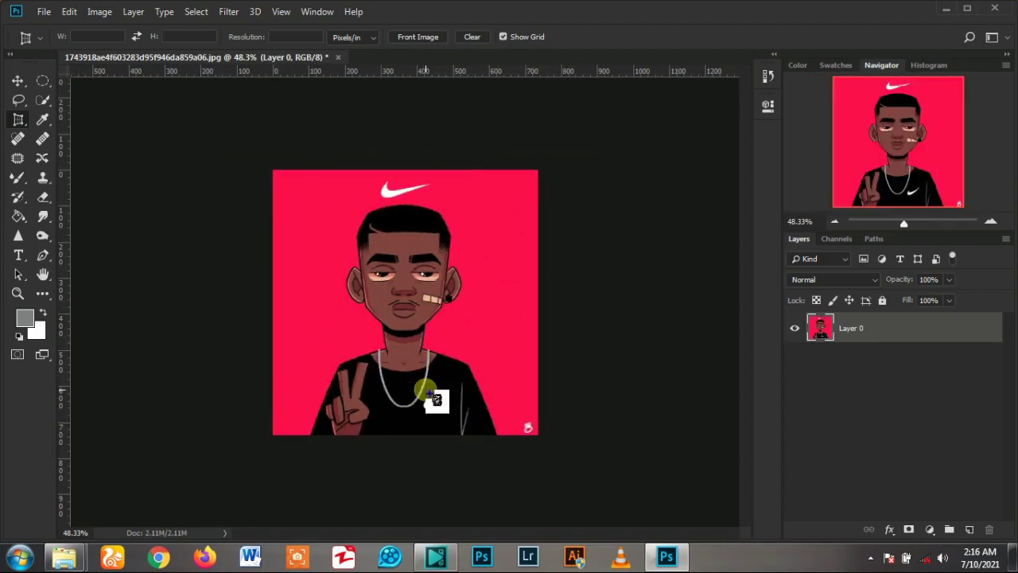